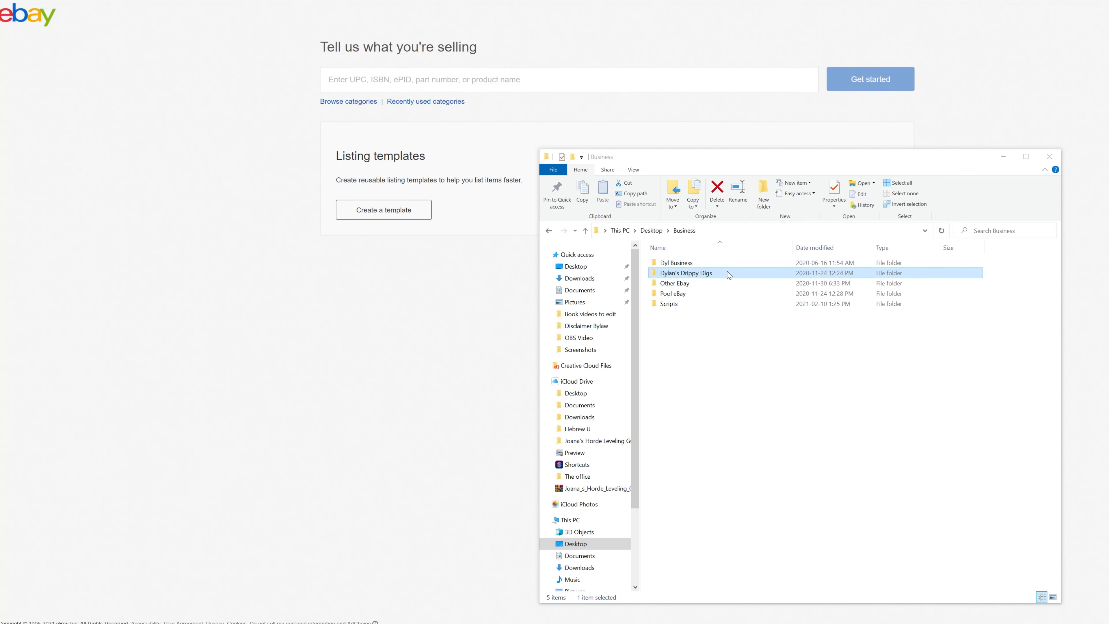
Browse the business folders to Shoes > Vans High Top White > 13 and select all four shoe photos for review.
double_click(736, 273)
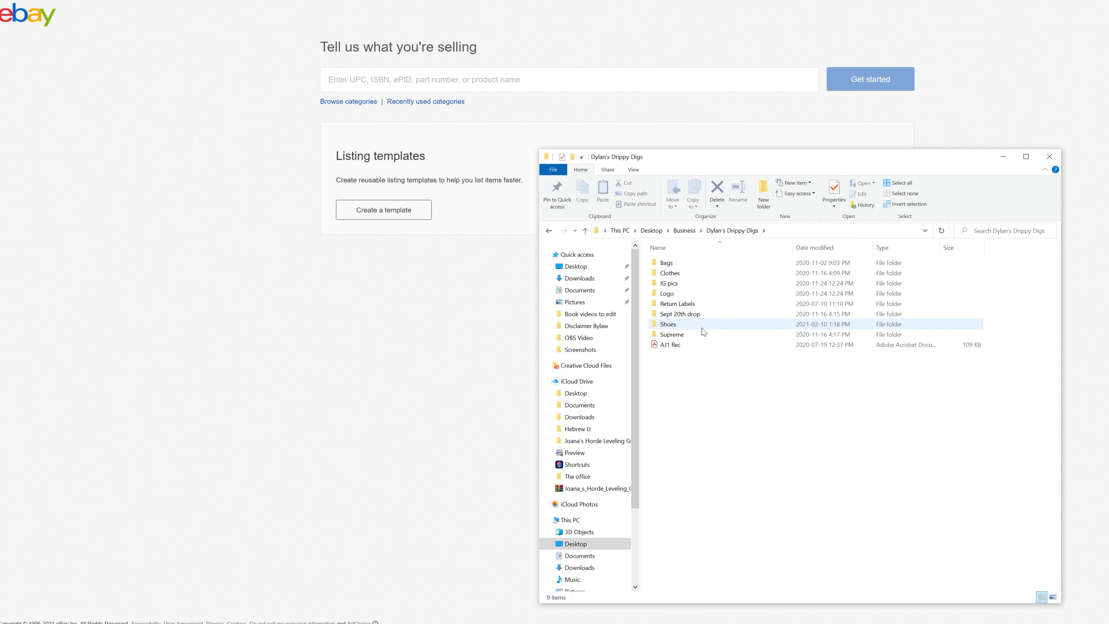
mouse_move(714, 330)
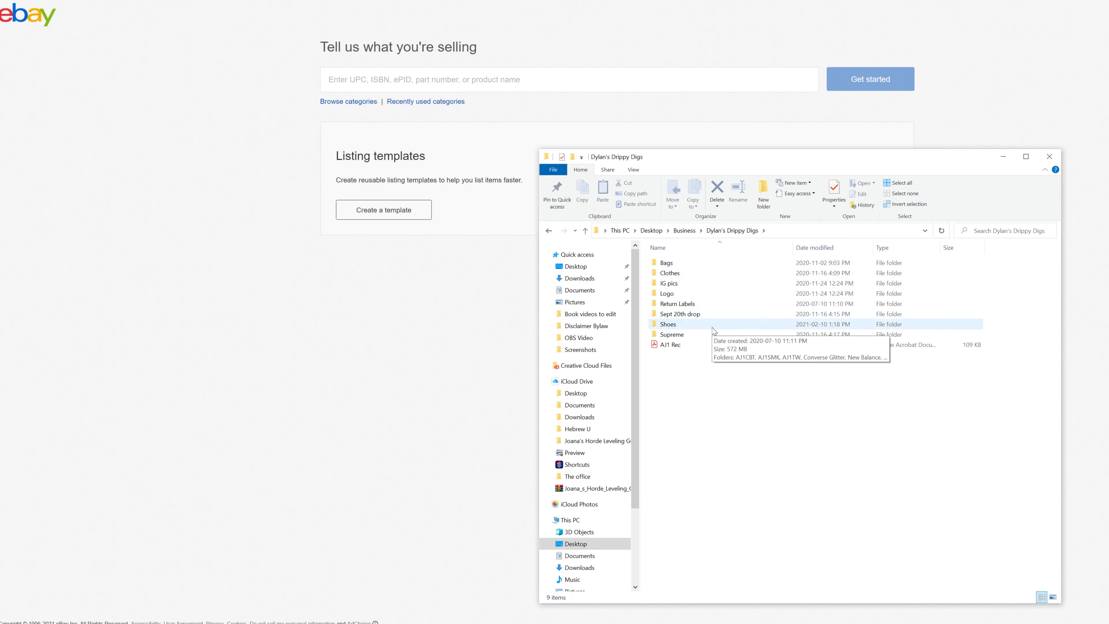
double_click(696, 326)
left_click(670, 346)
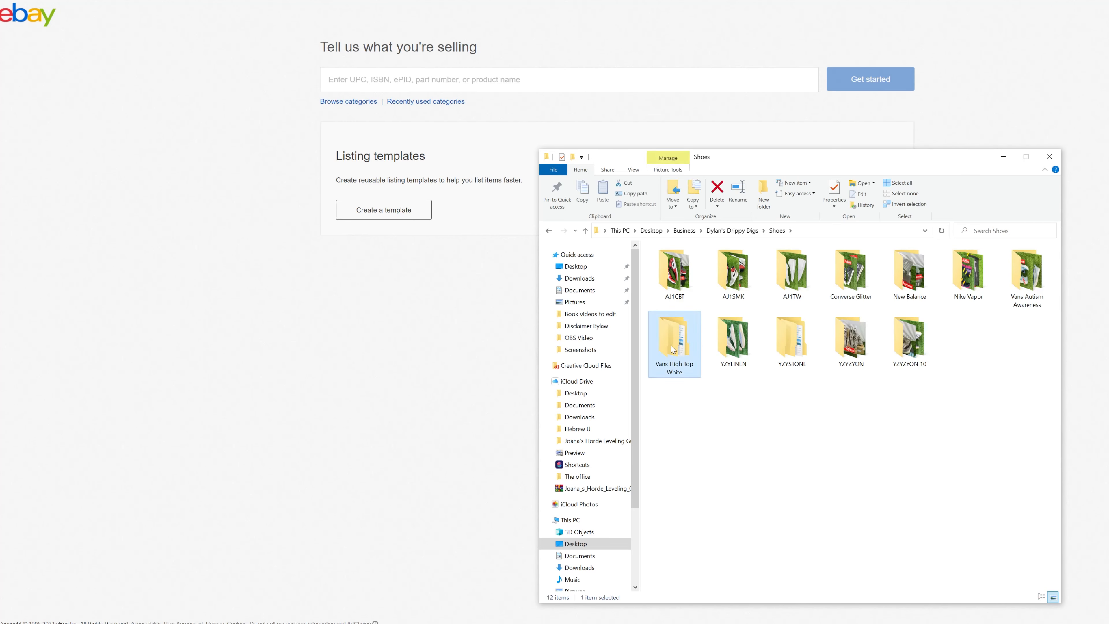
double_click(670, 346)
left_click_drag(737, 366, 679, 278)
key("Return")
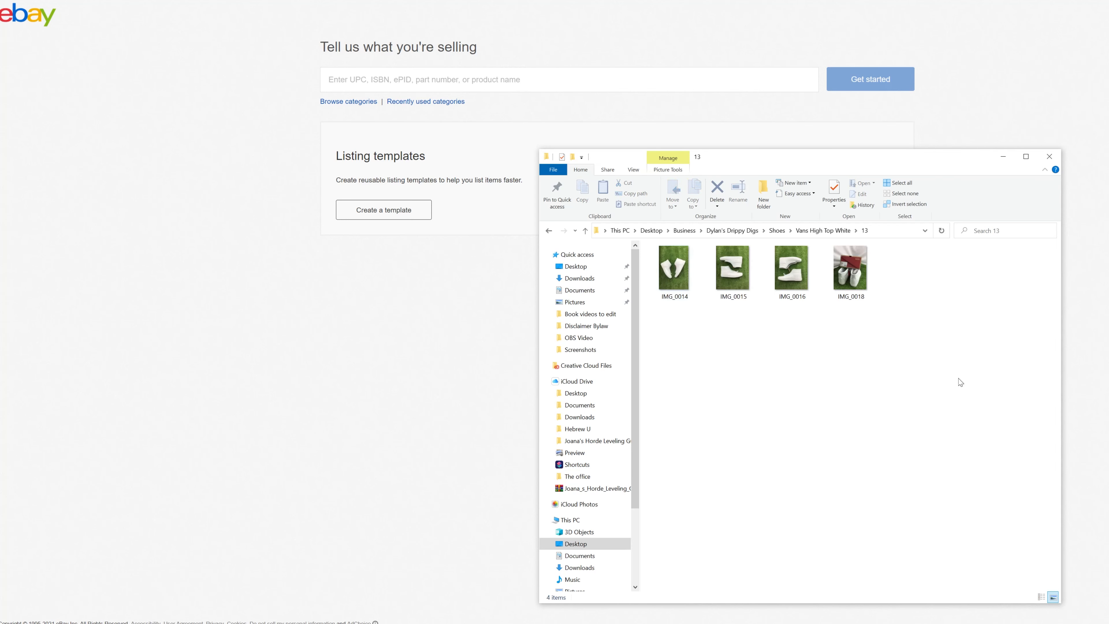
left_click_drag(914, 408, 648, 240)
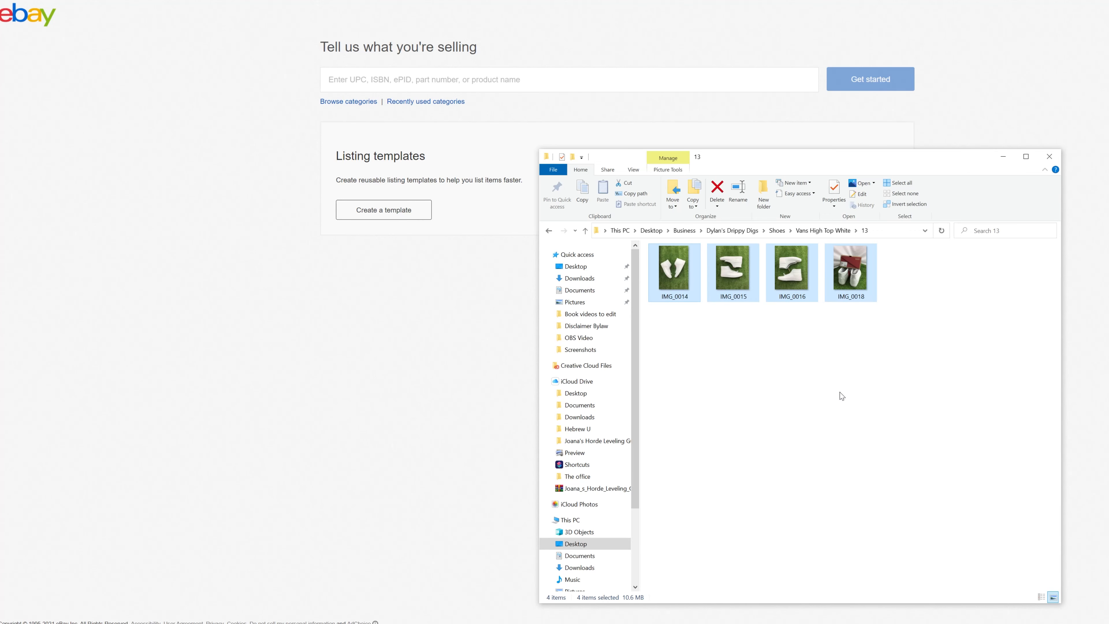
left_click(842, 395)
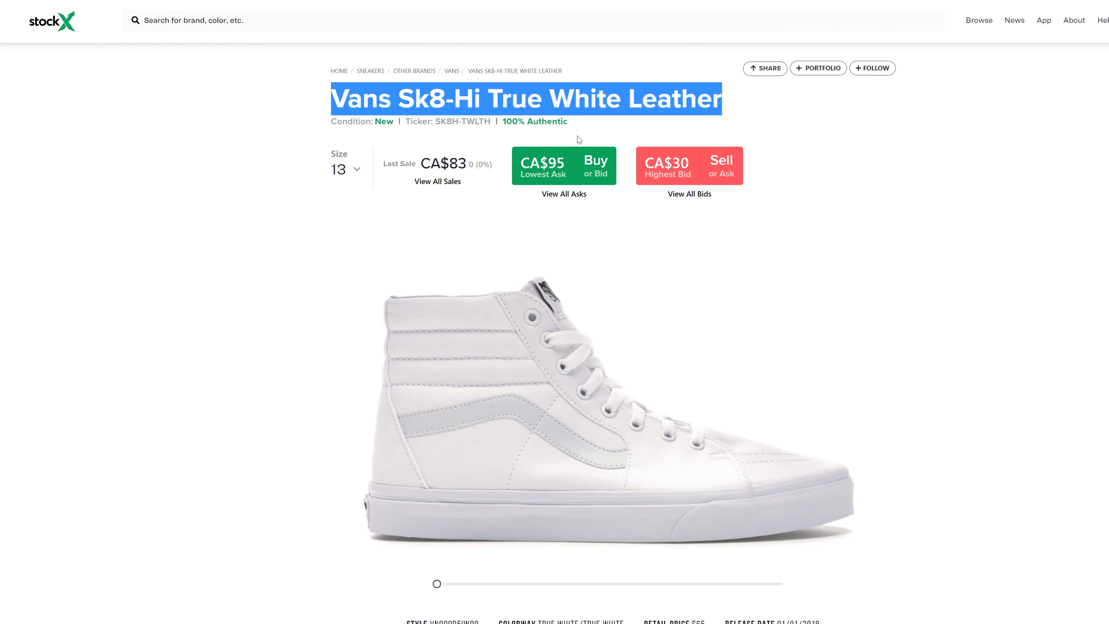
Switch to StockX and examine the size 13 pricing and product details for the Vans Sk8-Hi True White Leather.
scroll(297, 174, "down", 5)
scroll(173, 131, "up", 5)
left_click(160, 181)
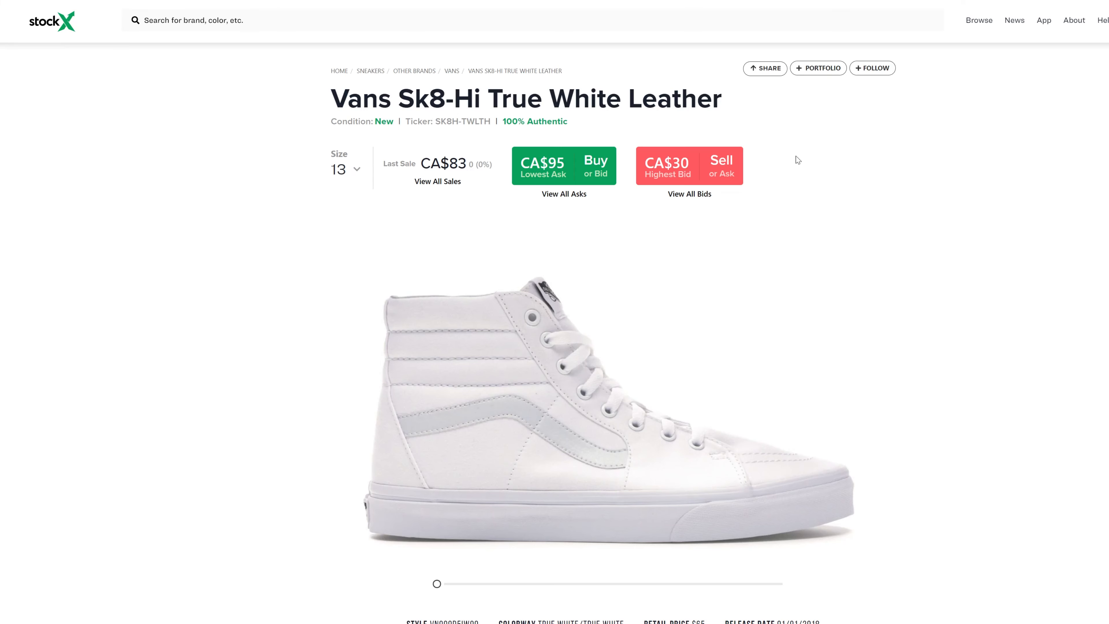
left_click_drag(692, 175, 882, 168)
left_click(881, 169)
scroll(373, 305, "down", 5)
scroll(372, 305, "up", 5)
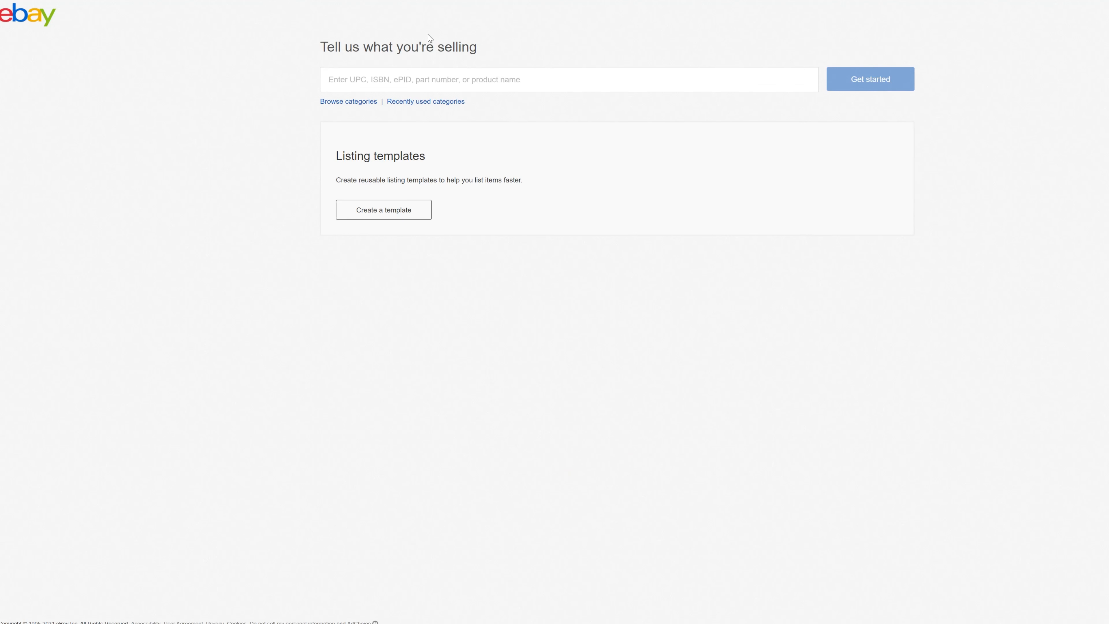
On eBay, look up "Vans Sk8-Hi True White Leather Size 13 DS" as the item to sell, choosing Men's Athletic Shoes.
left_click(369, 79)
type("Vans Sk8-Hi True White Leather")
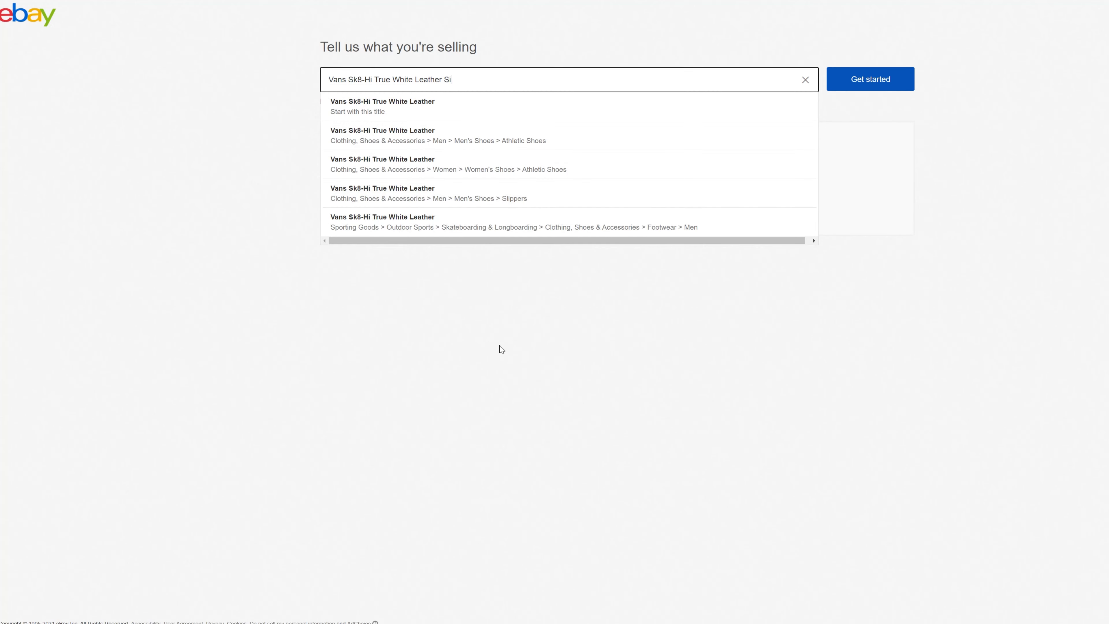
type("Size 13 DS")
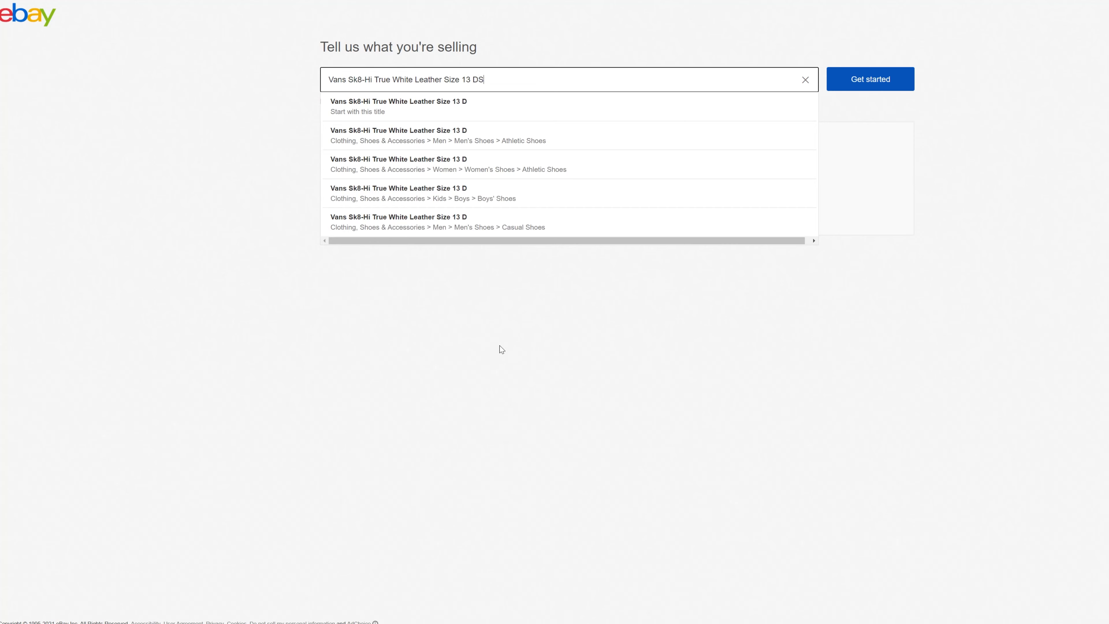
left_click(617, 144)
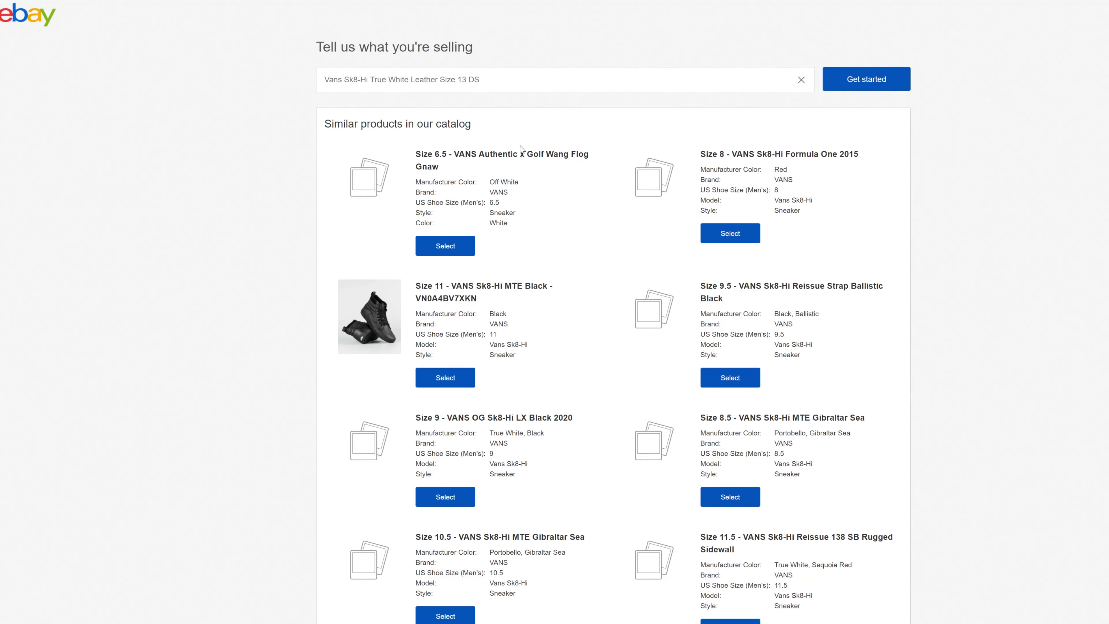
Check the similar catalog products for a match and continue to the listing form without selecting a product.
scroll(527, 138, "down", 5)
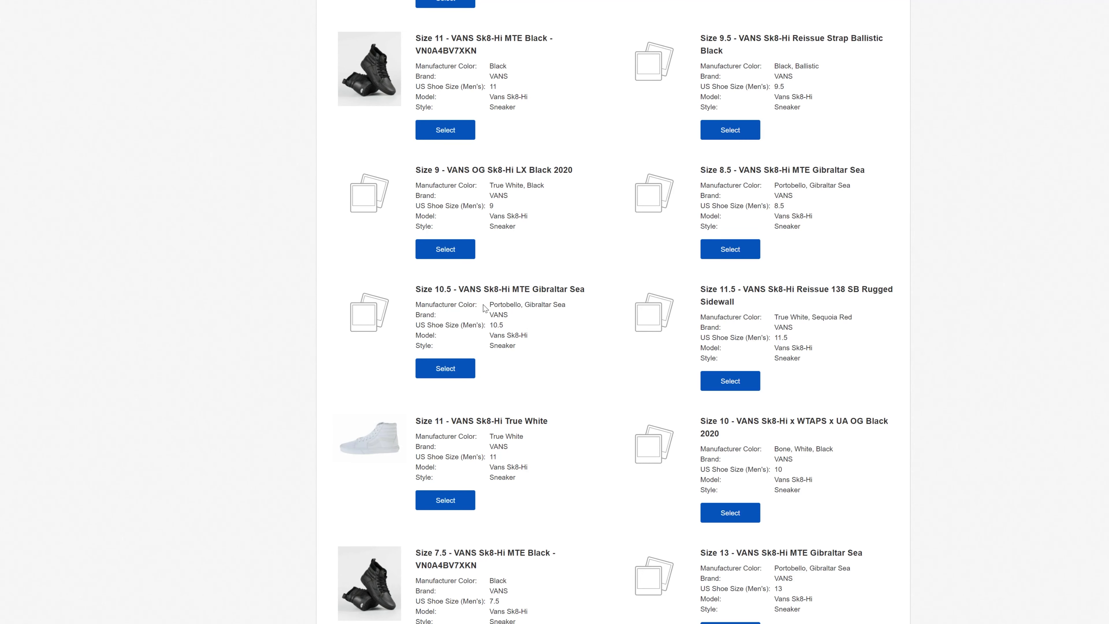
scroll(483, 310, "up", 4)
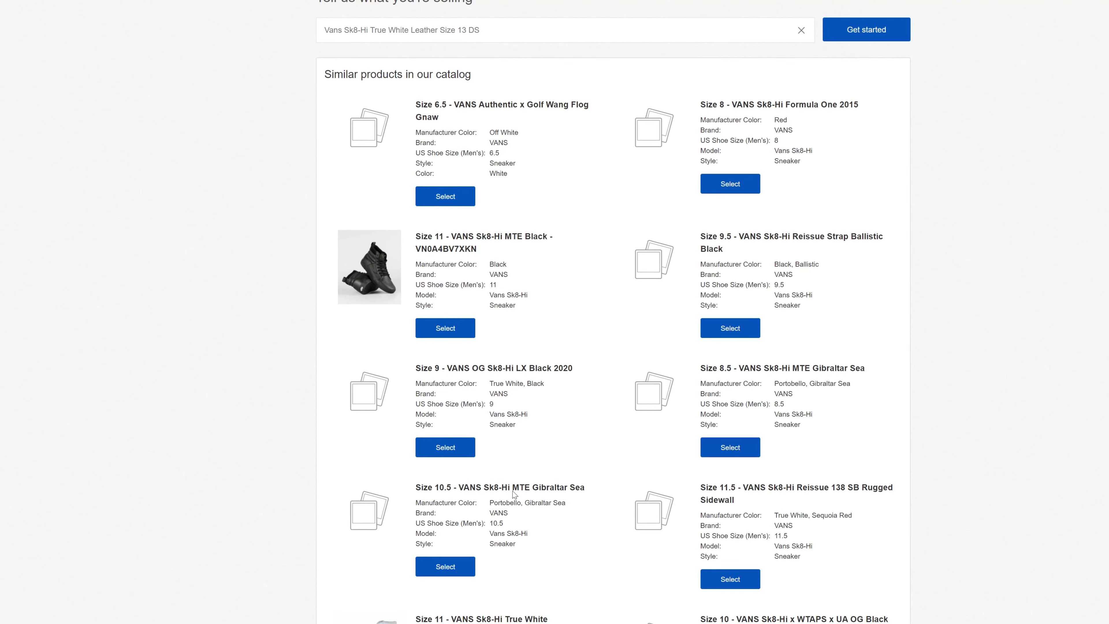
scroll(518, 423, "down", 10)
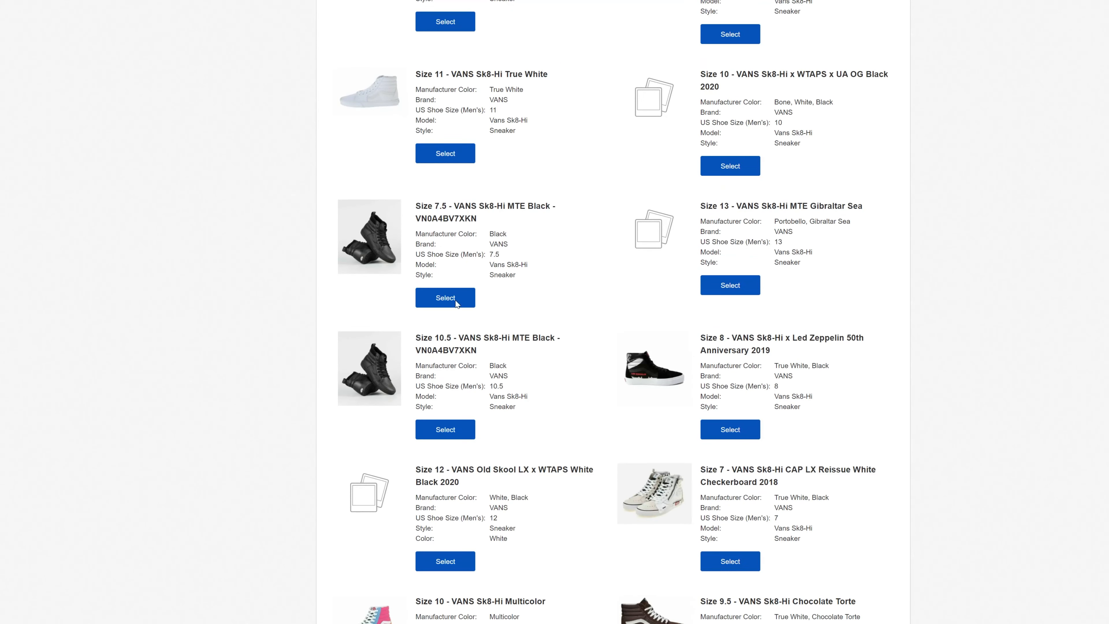
scroll(376, 267, "down", 10)
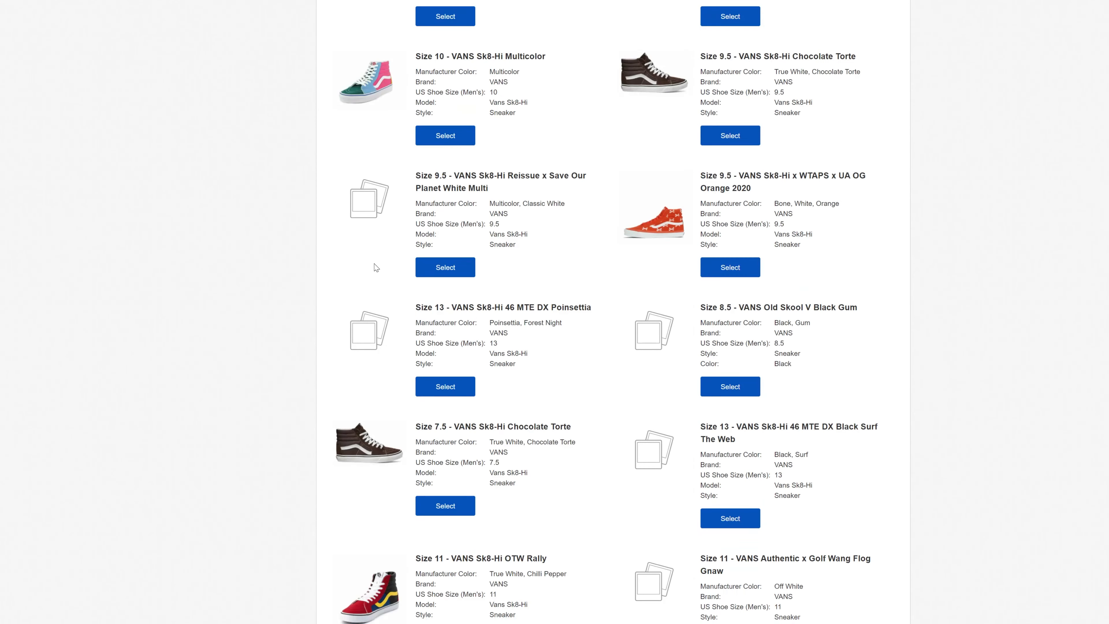
scroll(581, 297, "down", 5)
scroll(599, 255, "up", 15)
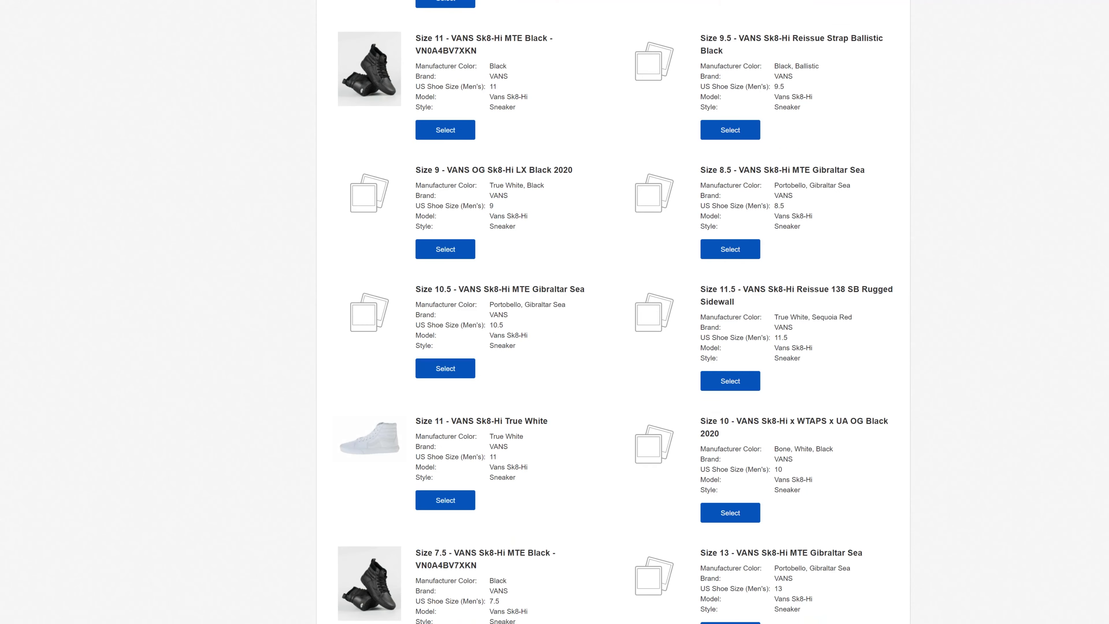
scroll(611, 306, "up", 7)
left_click(865, 78)
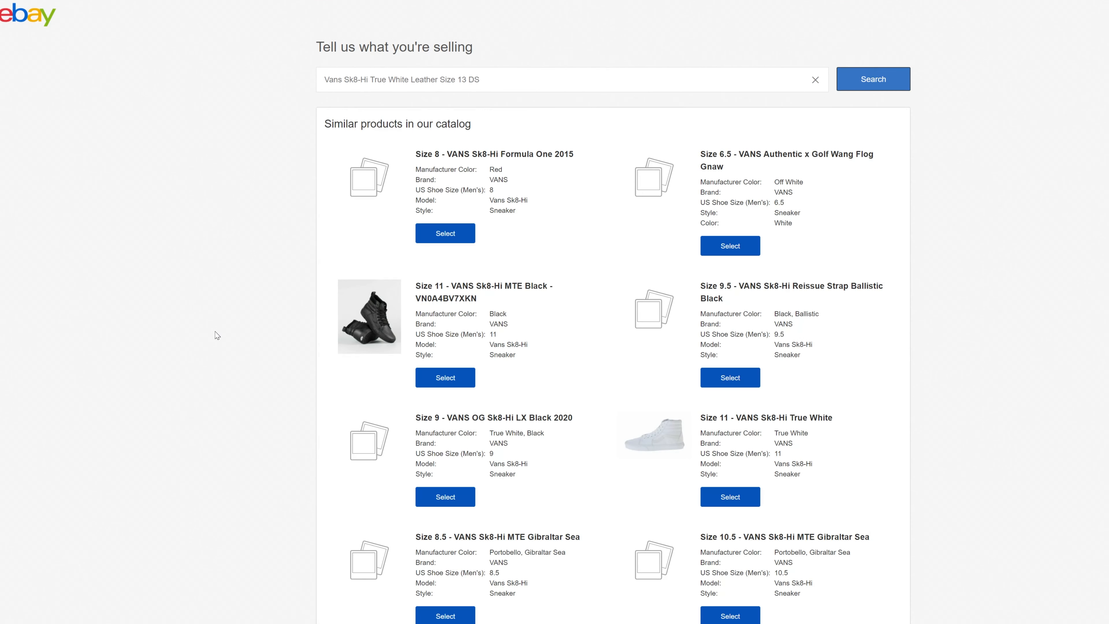
scroll(906, 306, "down", 20)
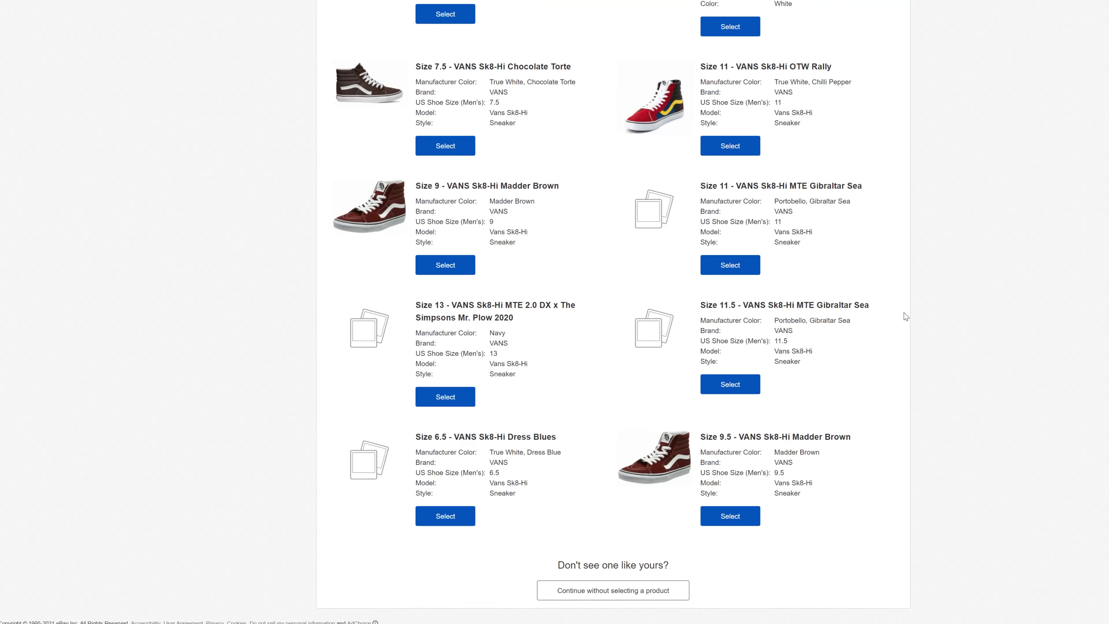
left_click(613, 590)
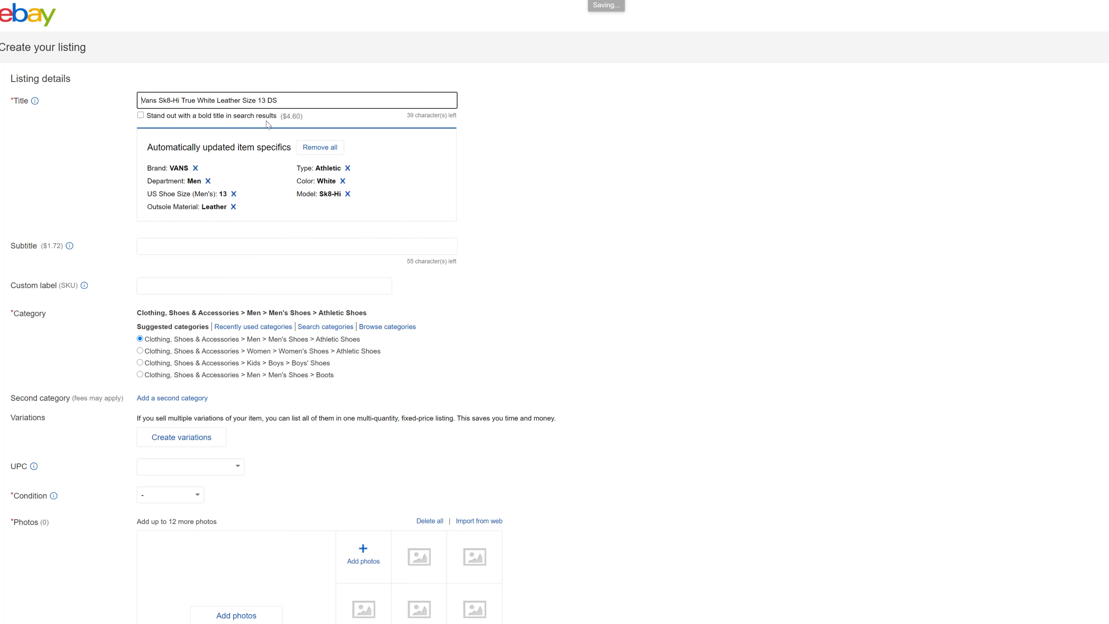
Examine the listing form's sections, from title, category and item specifics through description, selling details, shipping and promotion options.
scroll(528, 225, "down", 9)
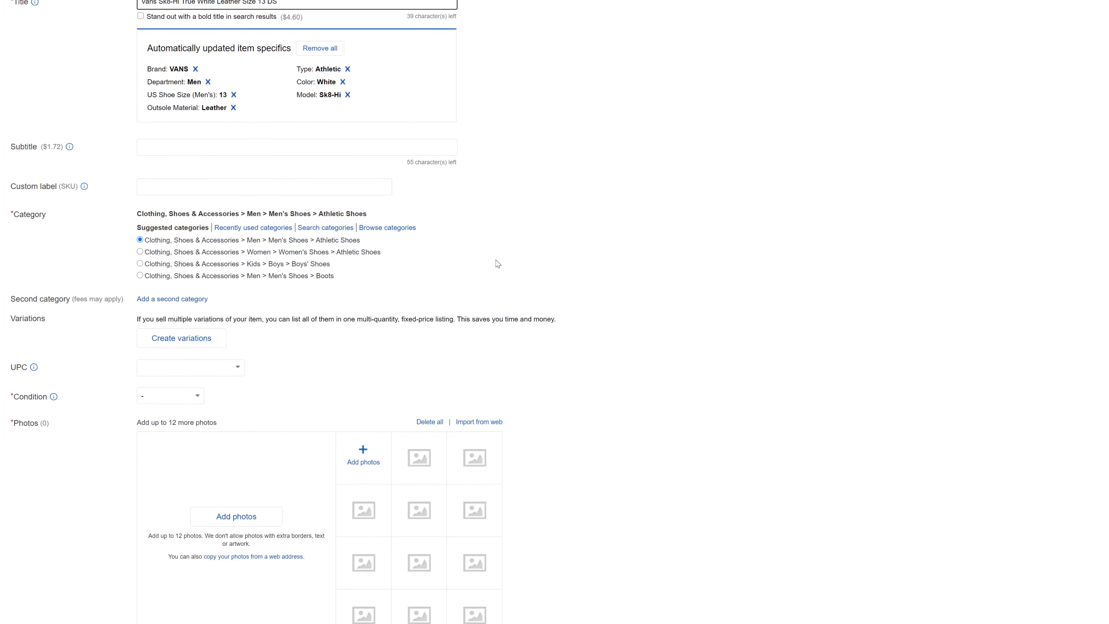
scroll(498, 264, "up", 3)
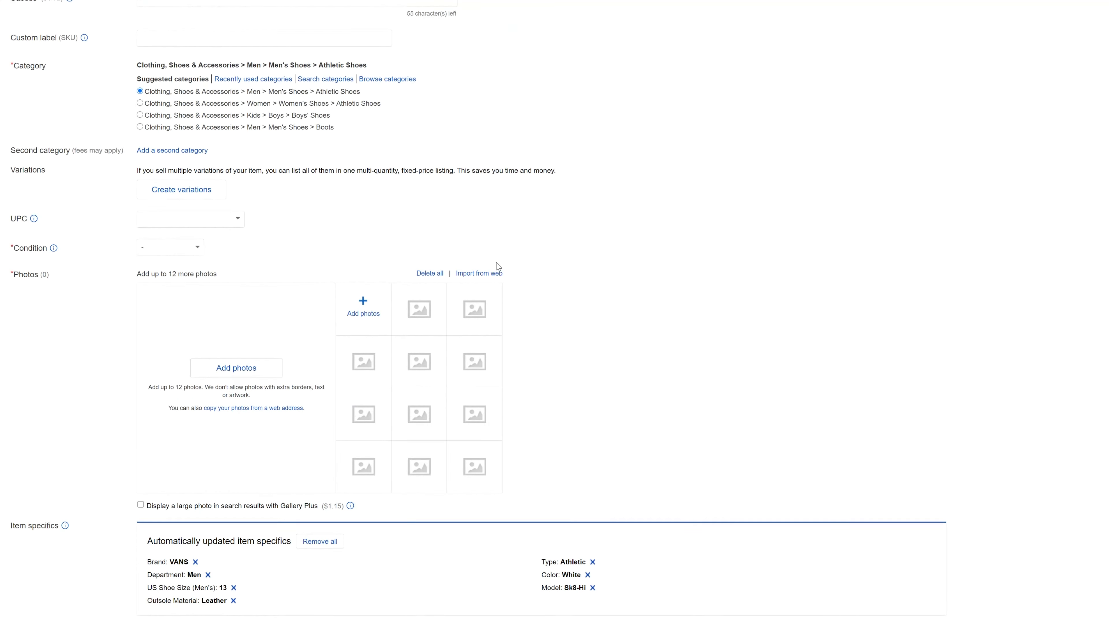
scroll(499, 264, "up", 1)
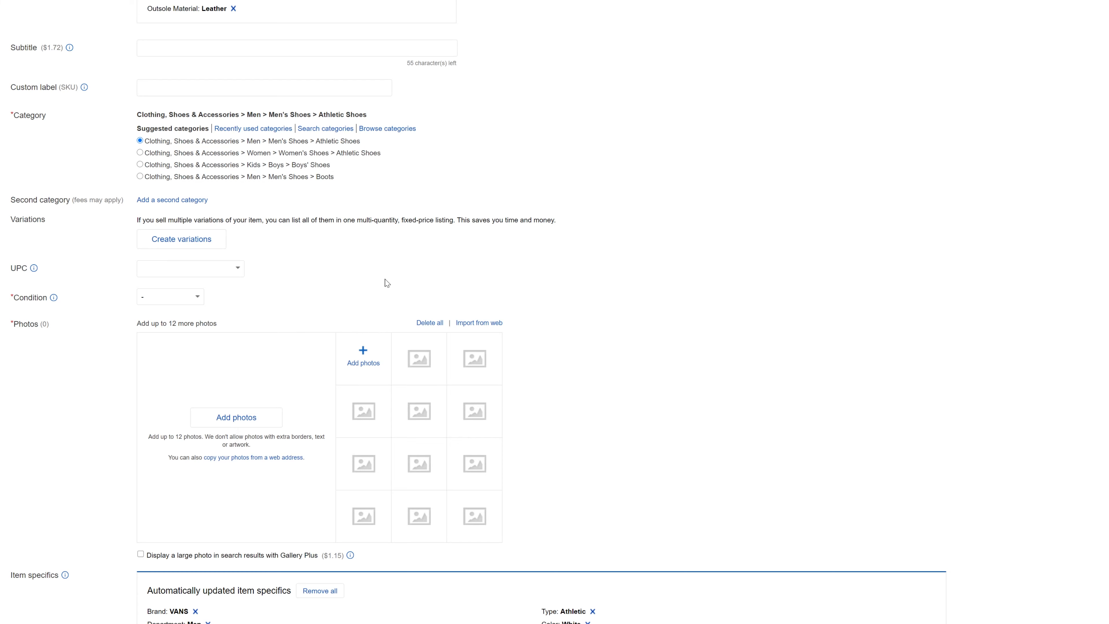
scroll(635, 262, "up", 1)
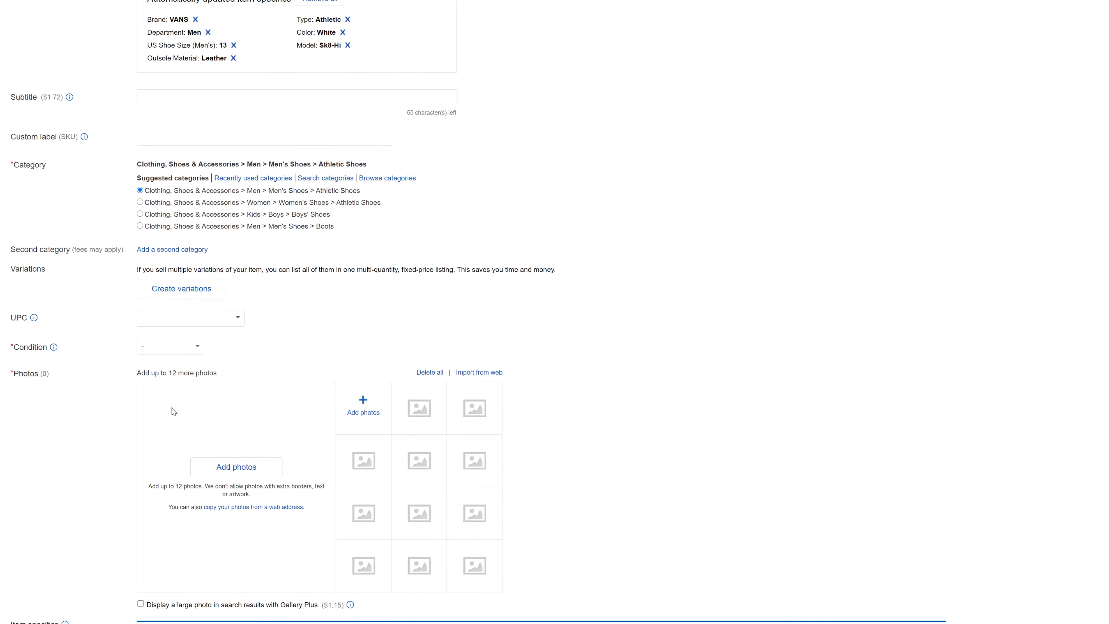
scroll(352, 455, "down", 5)
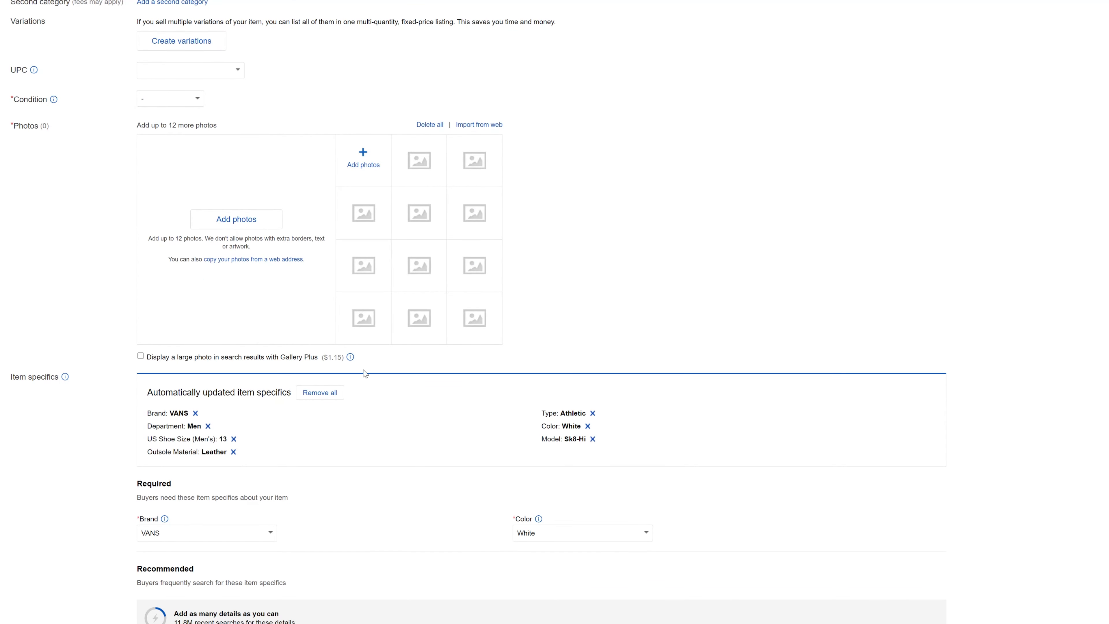
scroll(359, 347, "down", 9)
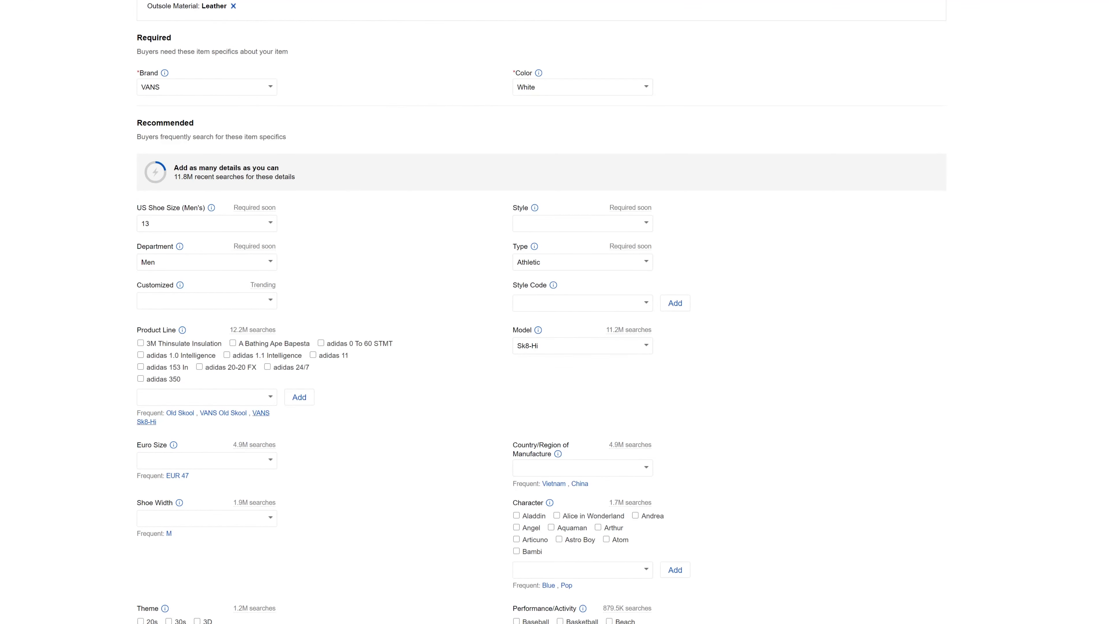
scroll(364, 270, "down", 15)
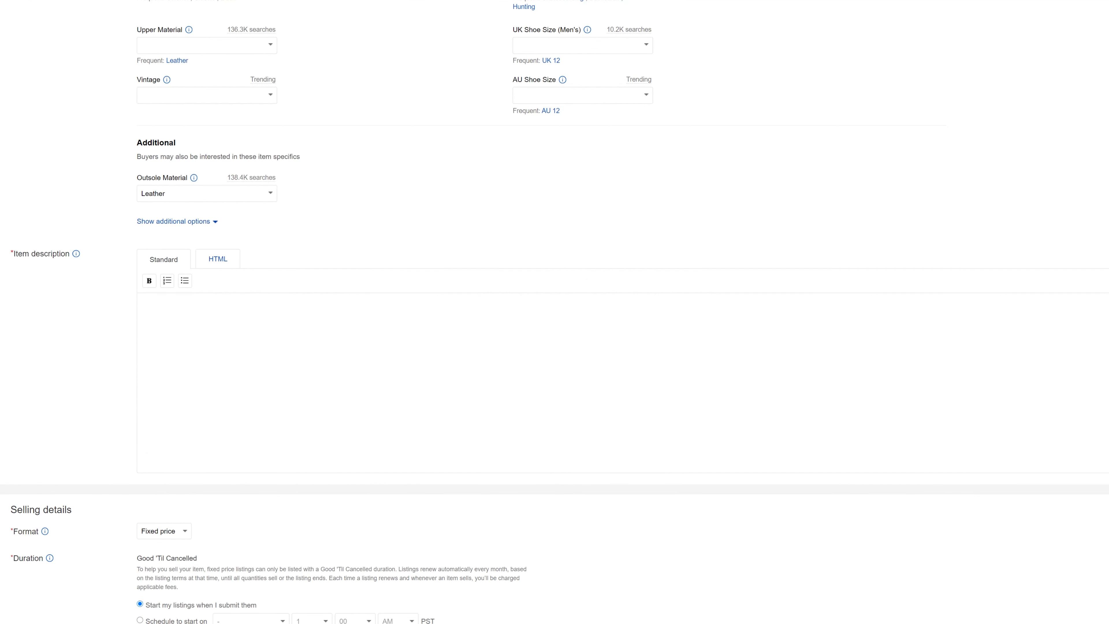
scroll(555, 312, "down", 7)
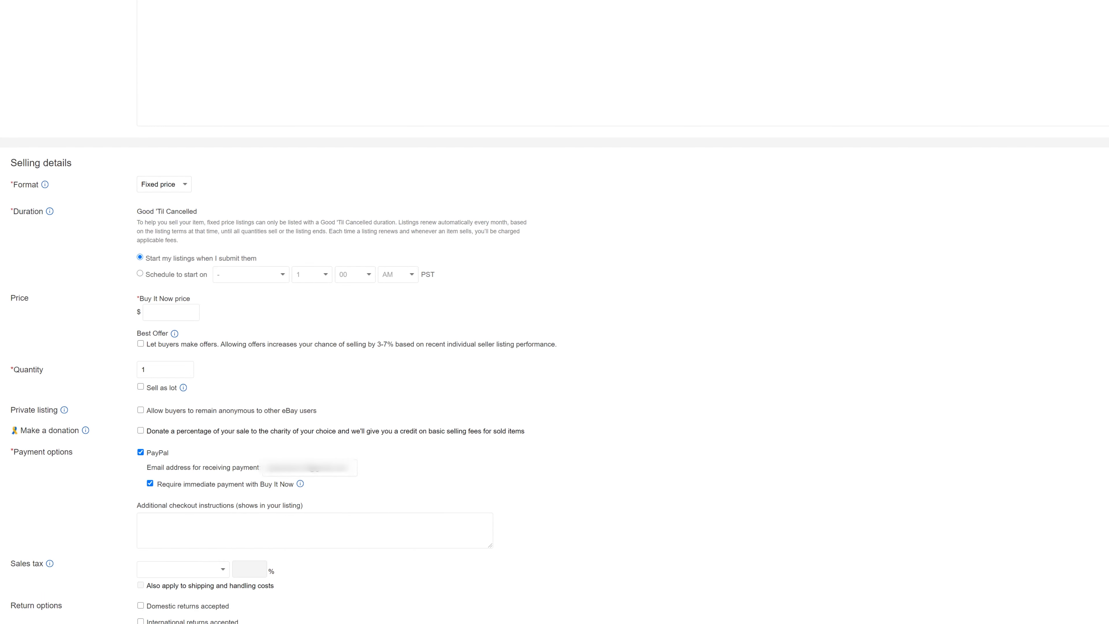
scroll(465, 211, "down", 1)
scroll(262, 205, "down", 4)
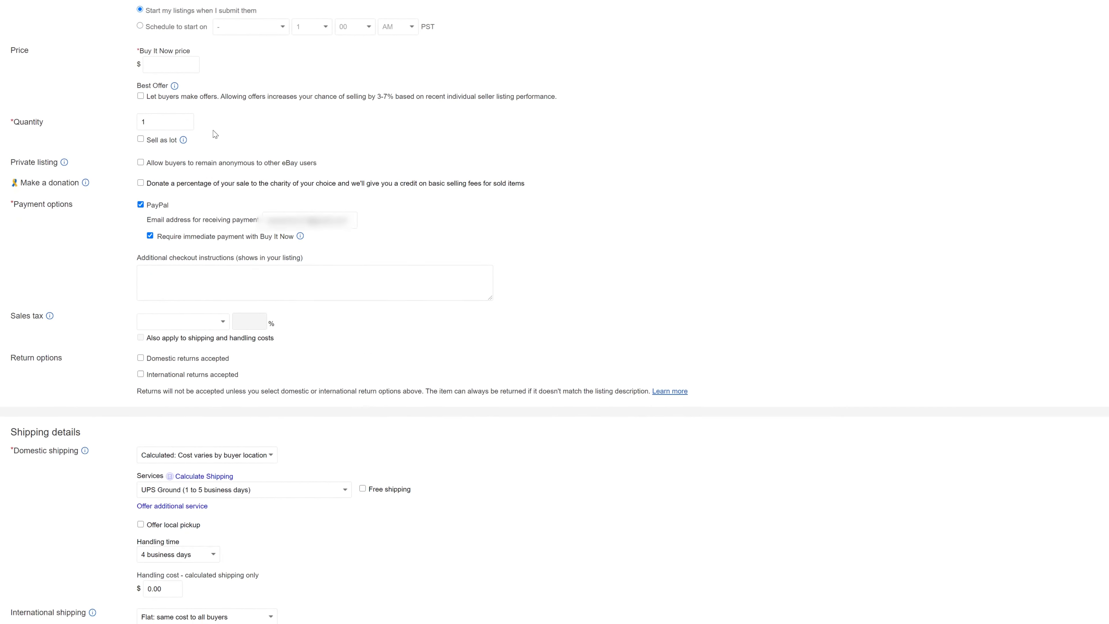
scroll(236, 210, "down", 6)
scroll(274, 289, "down", 6)
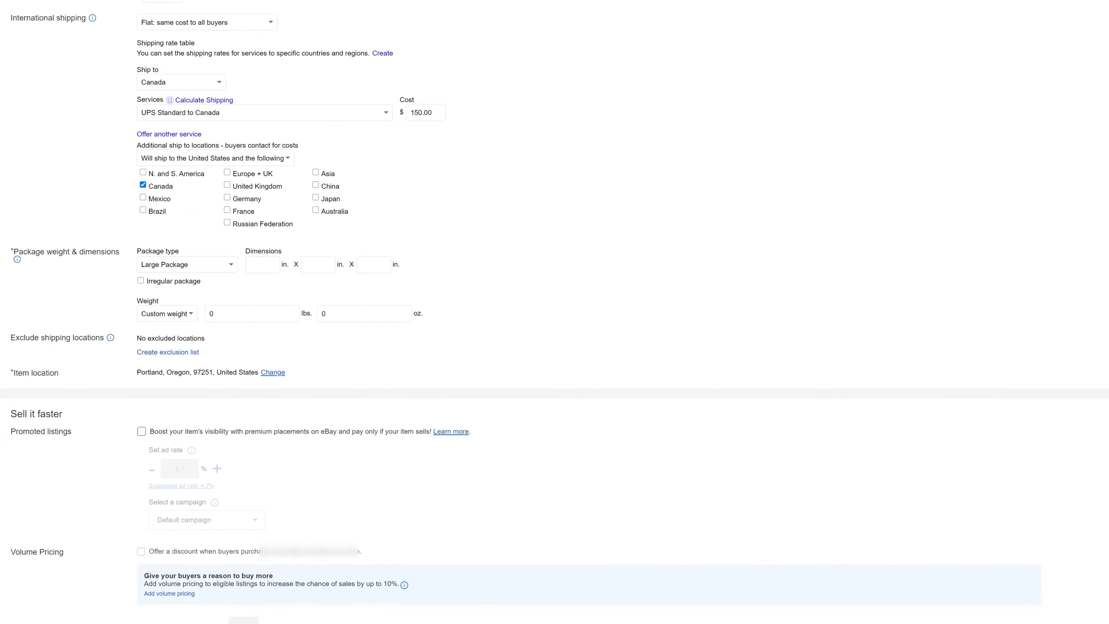
scroll(118, 458, "down", 4)
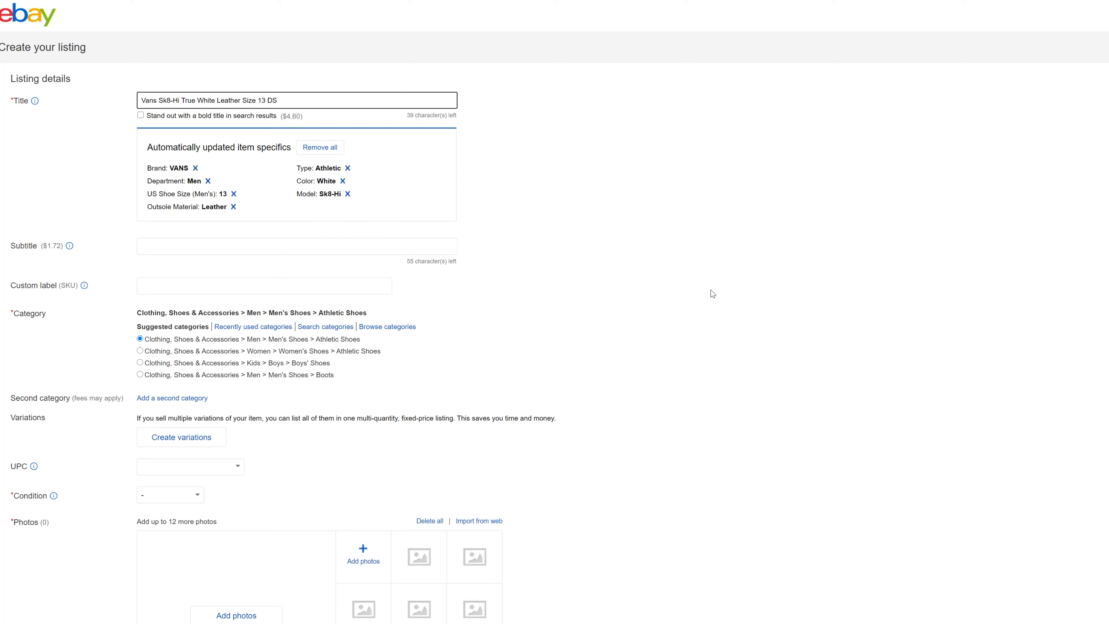
left_click(713, 294)
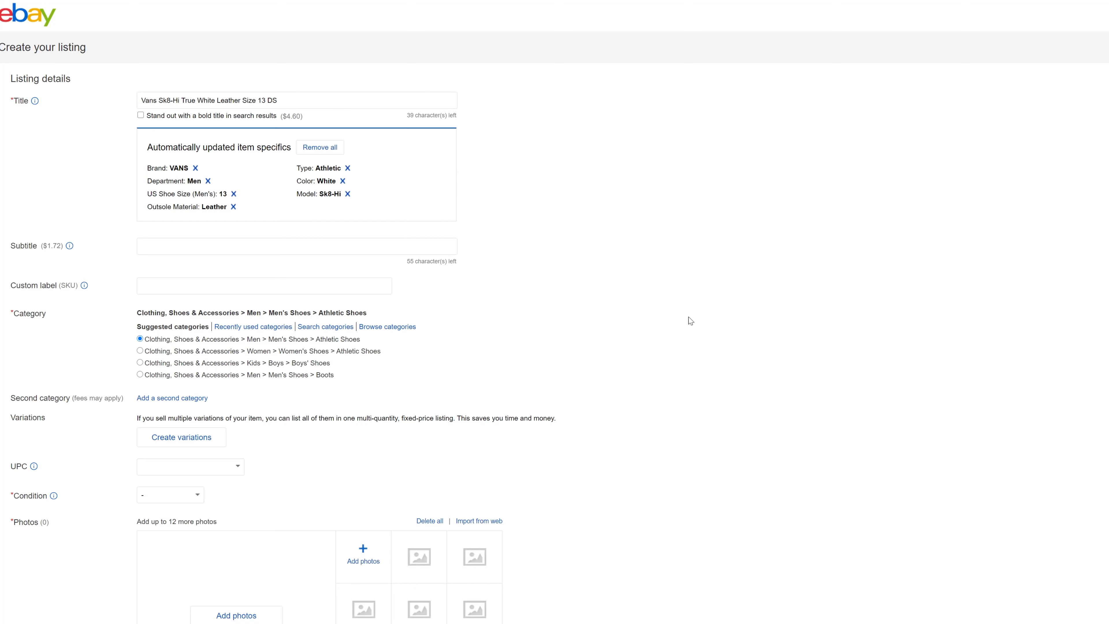
left_click(278, 100)
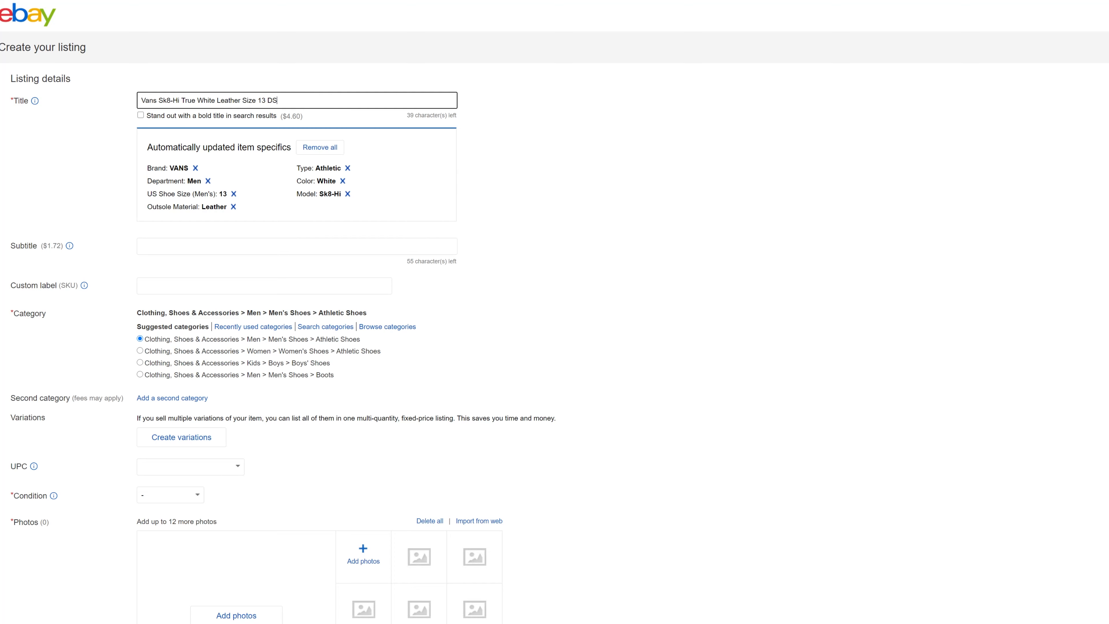
Set the item condition to New with box.
scroll(406, 284, "down", 5)
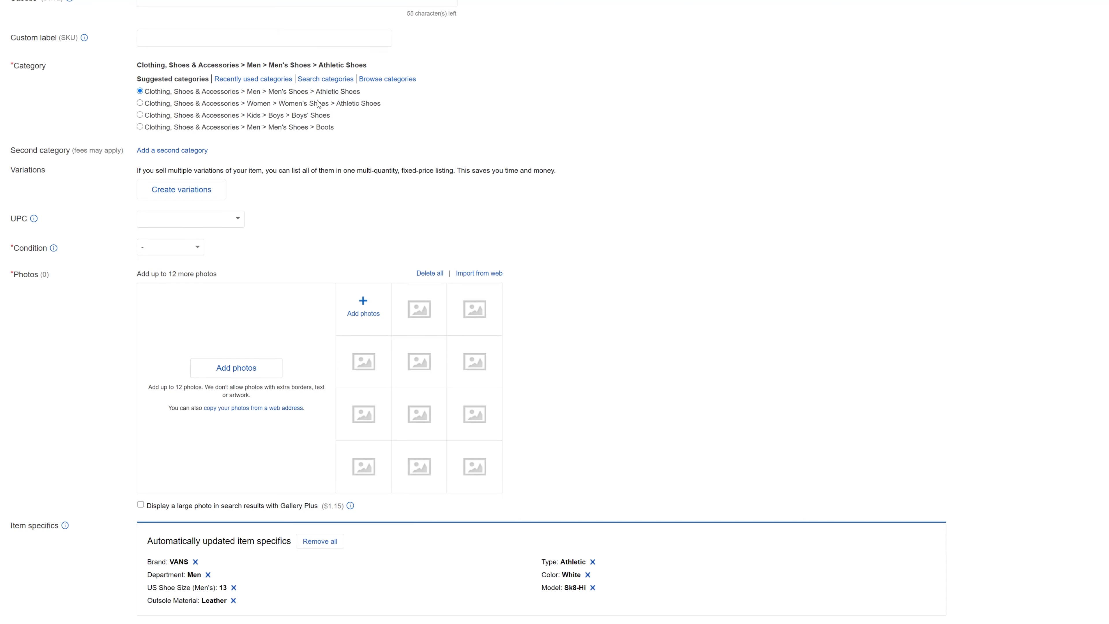
left_click(180, 248)
left_click(169, 268)
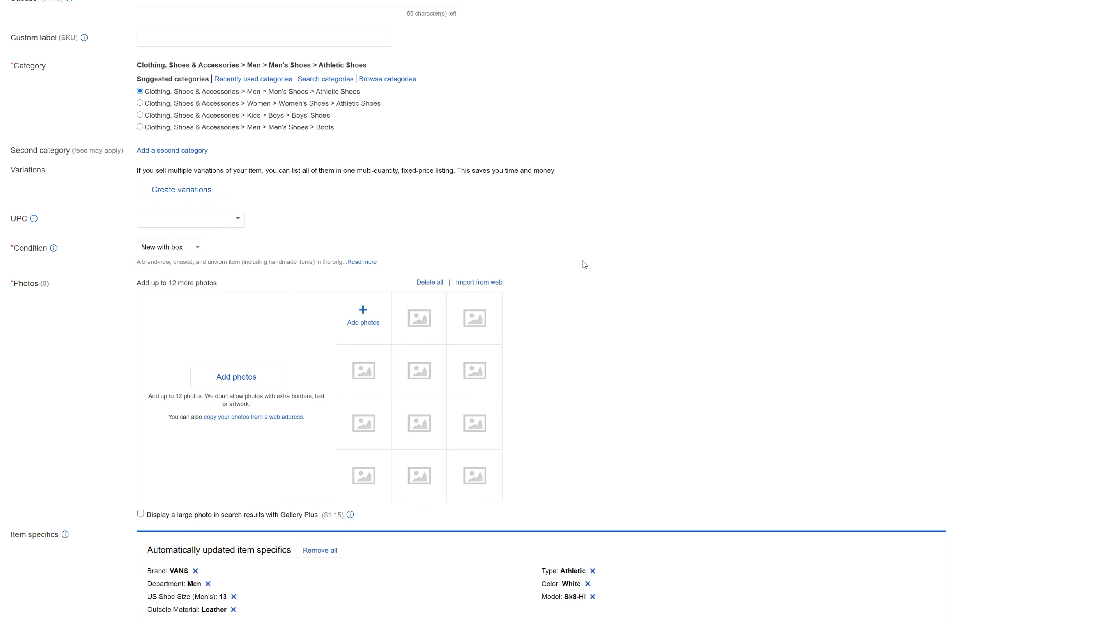
Add the photos IMG_0014, IMG_0015, IMG_0016 and IMG_0018 from the 13 folder under Vans High Top White to the listing.
left_click(262, 380)
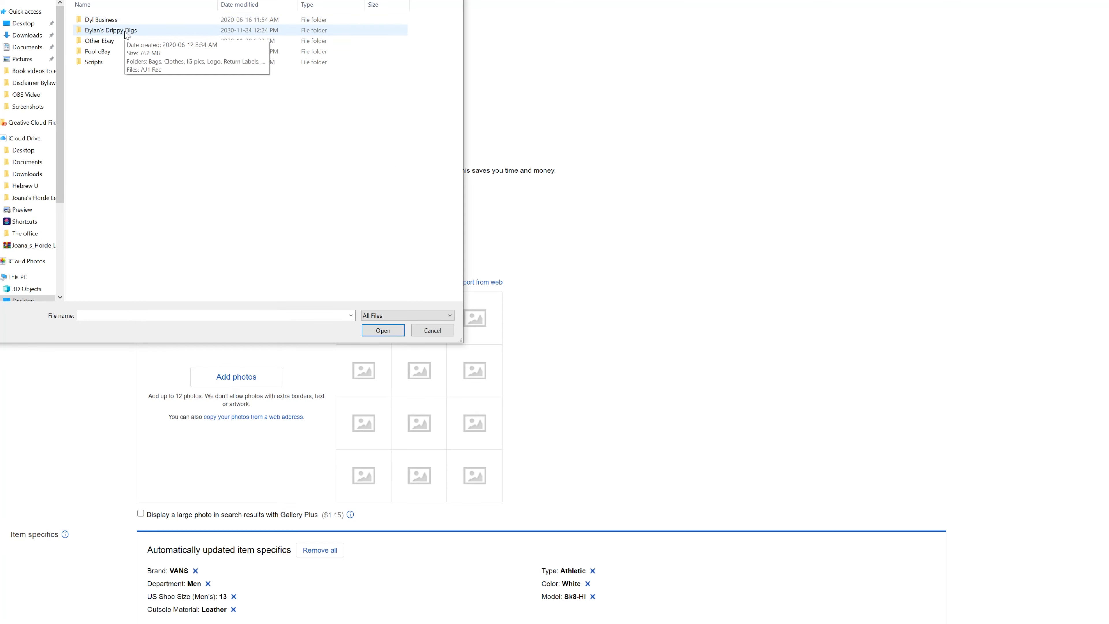
double_click(126, 32)
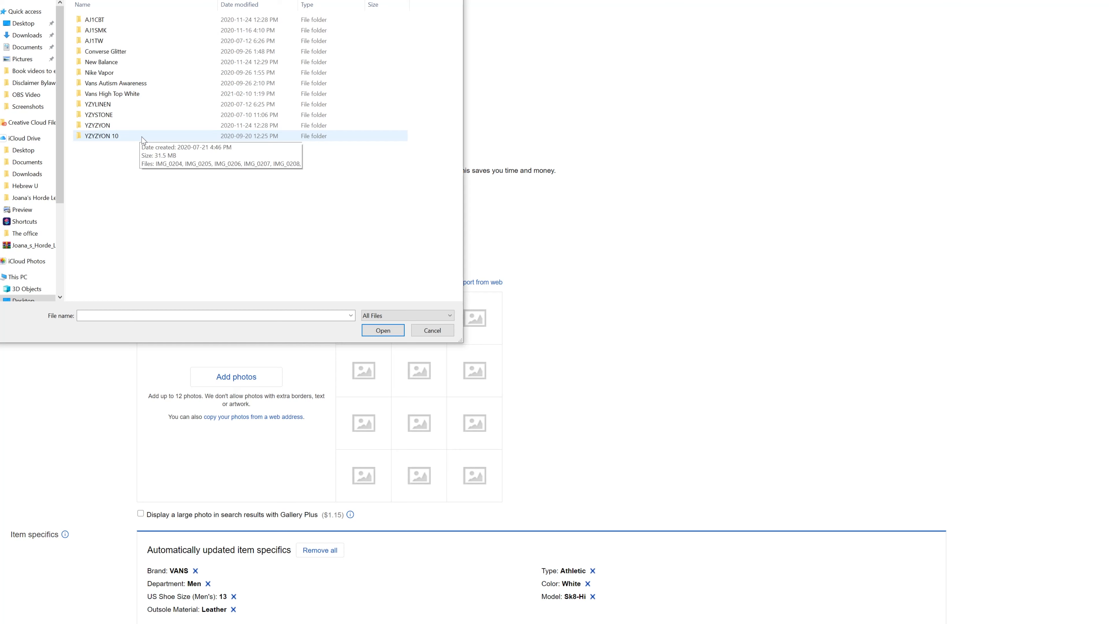
double_click(142, 139)
left_click_drag(325, 166, 101, 29)
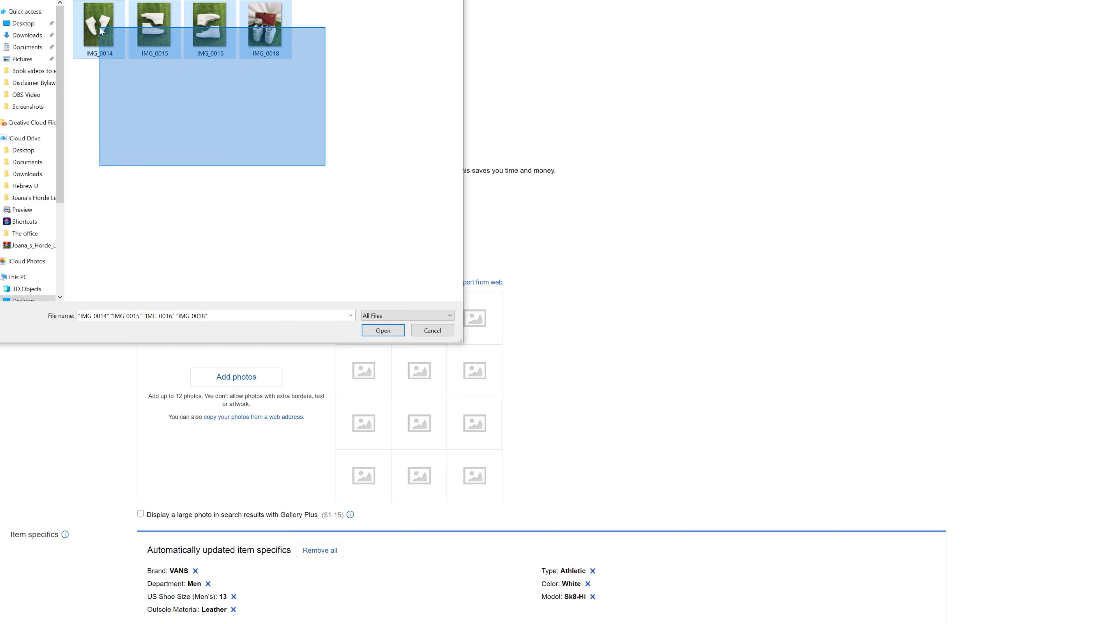
key("Return")
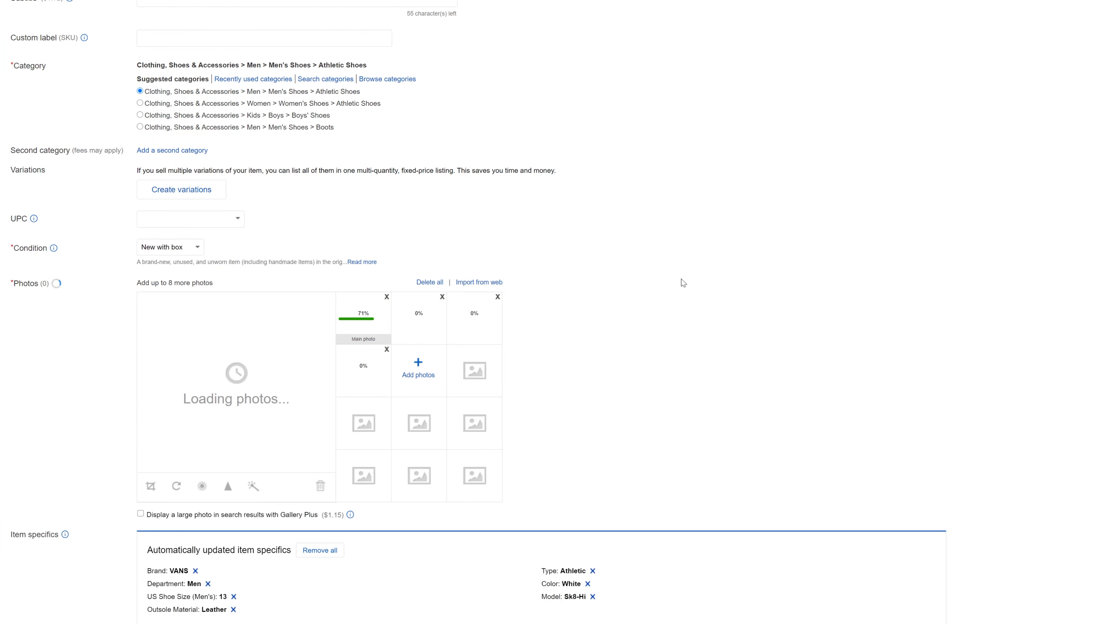
Switch to the shoe's StockX page and copy its ticker SK8H-TWLTH.
scroll(591, 321, "down", 5)
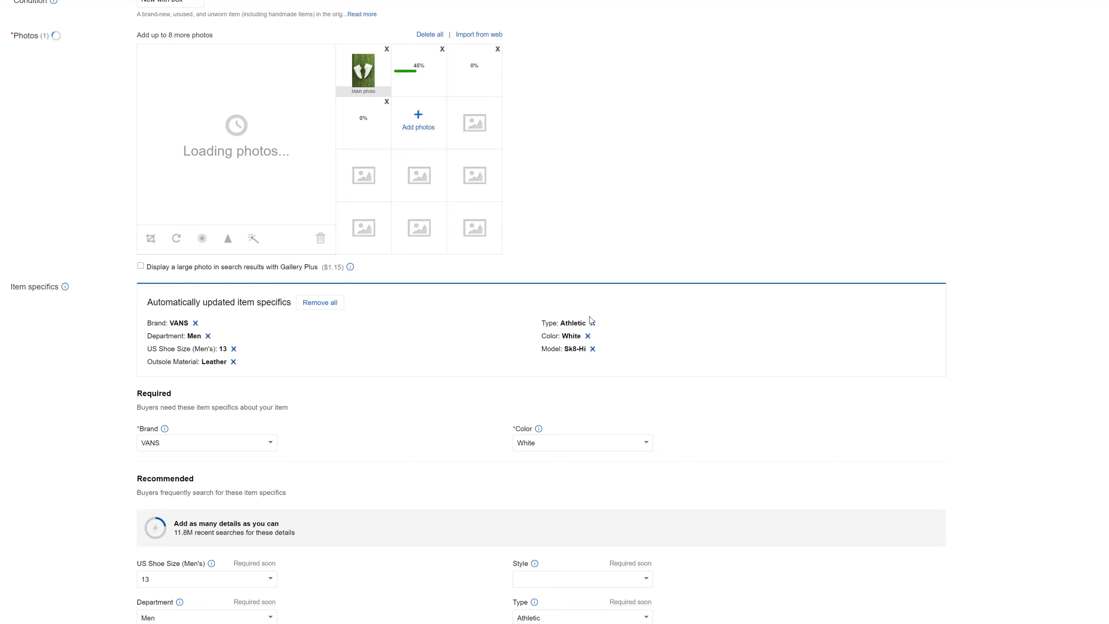
scroll(615, 206, "down", 2)
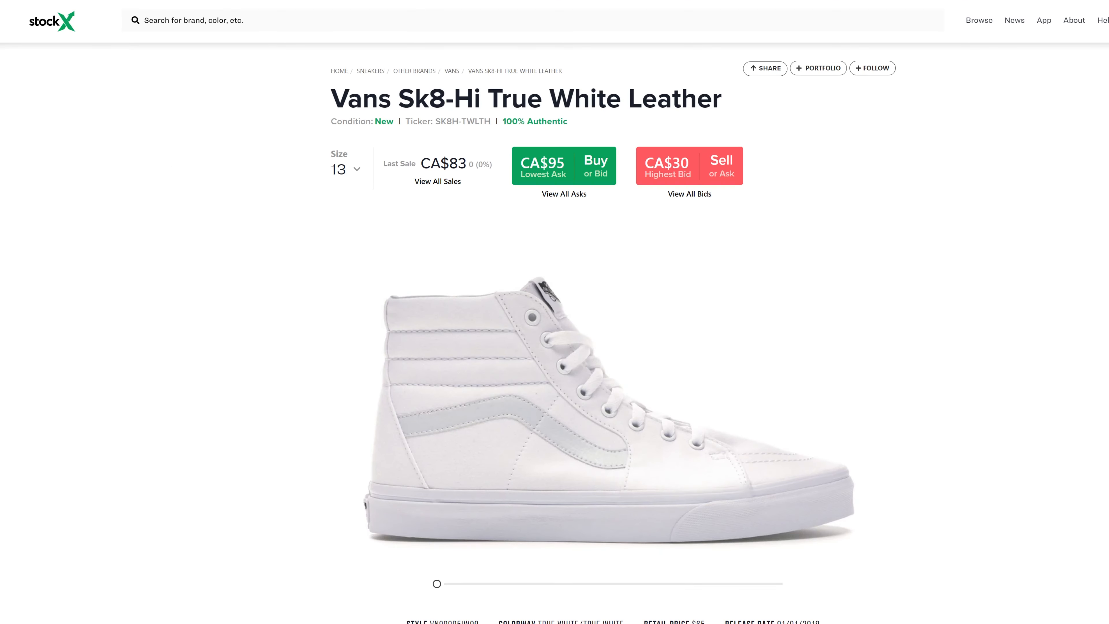
mouse_move(435, 121)
left_mouse_down()
mouse_move(485, 122)
mouse_move(435, 121)
left_mouse_up()
right_click(447, 122)
left_click(469, 129)
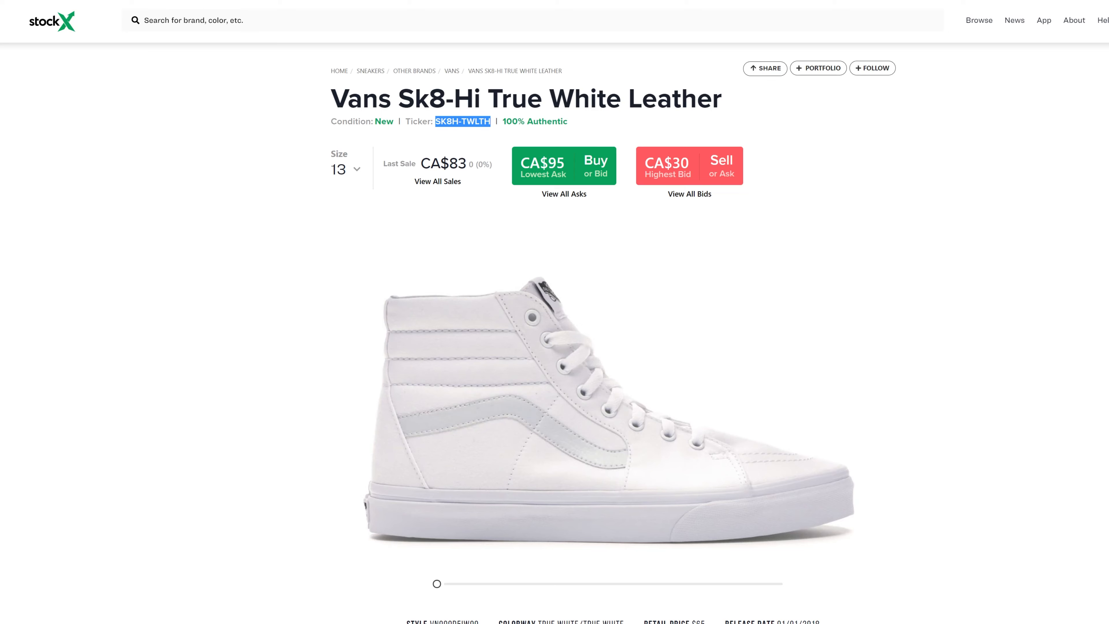
Copy the style code VN000D5IW00 from the StockX page and paste it as the listing's Style in eBay.
left_click_drag(429, 621, 480, 621)
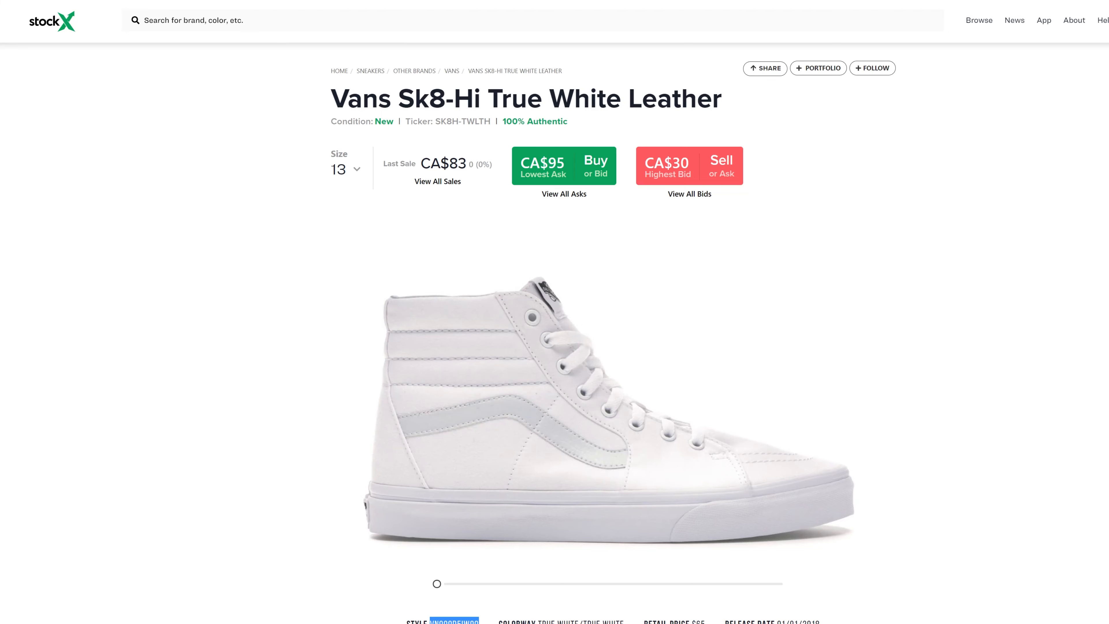
right_click(471, 621)
left_click(502, 562)
left_click(271, 1)
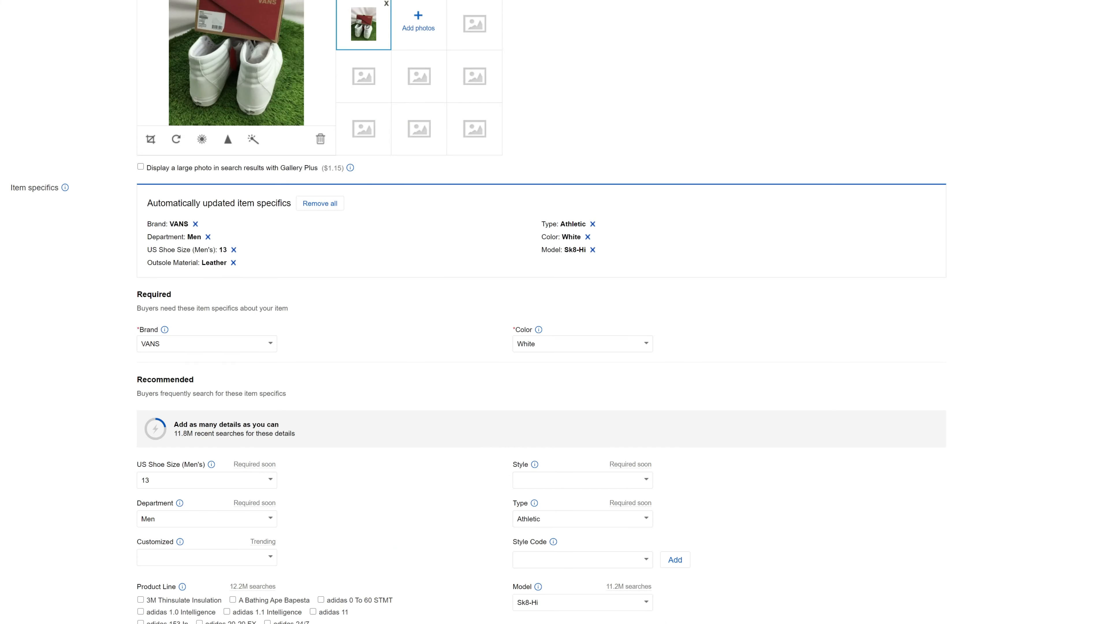
left_click(557, 480)
key("ctrl+v")
left_click(765, 482)
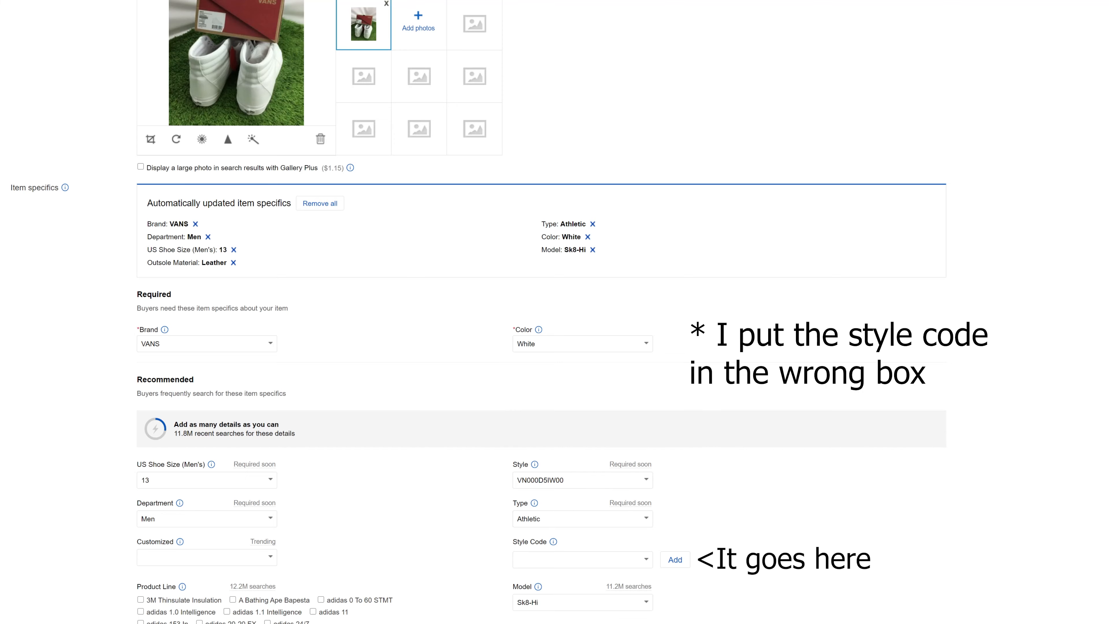
Look over the recommended item specifics, check each uploaded photo, and view the main photo enlarged.
scroll(480, 434, "down", 1)
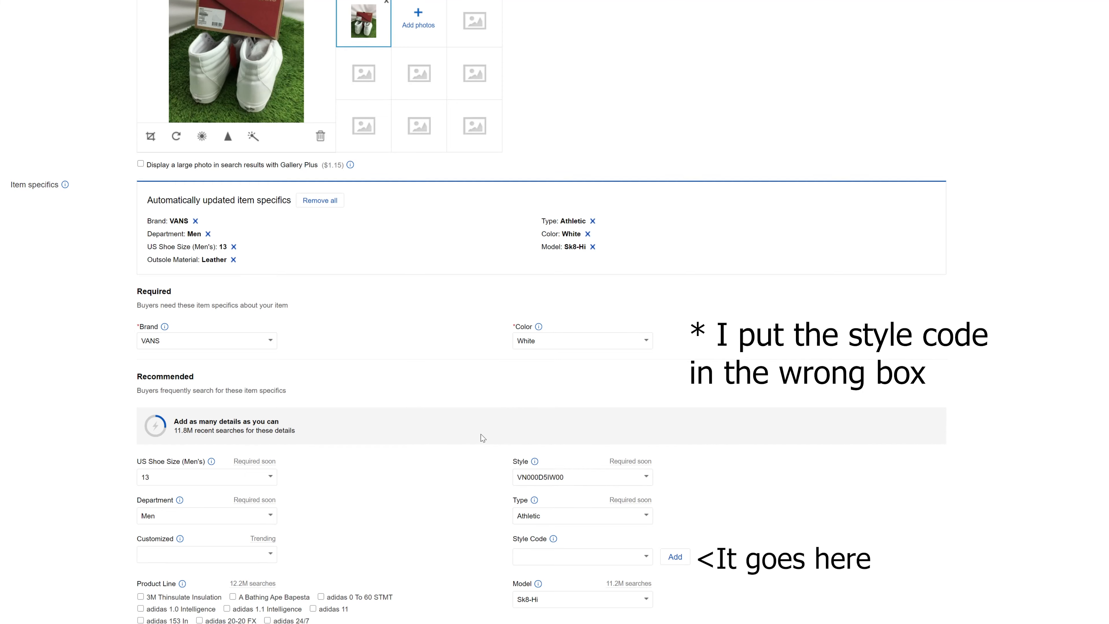
scroll(482, 438, "down", 5)
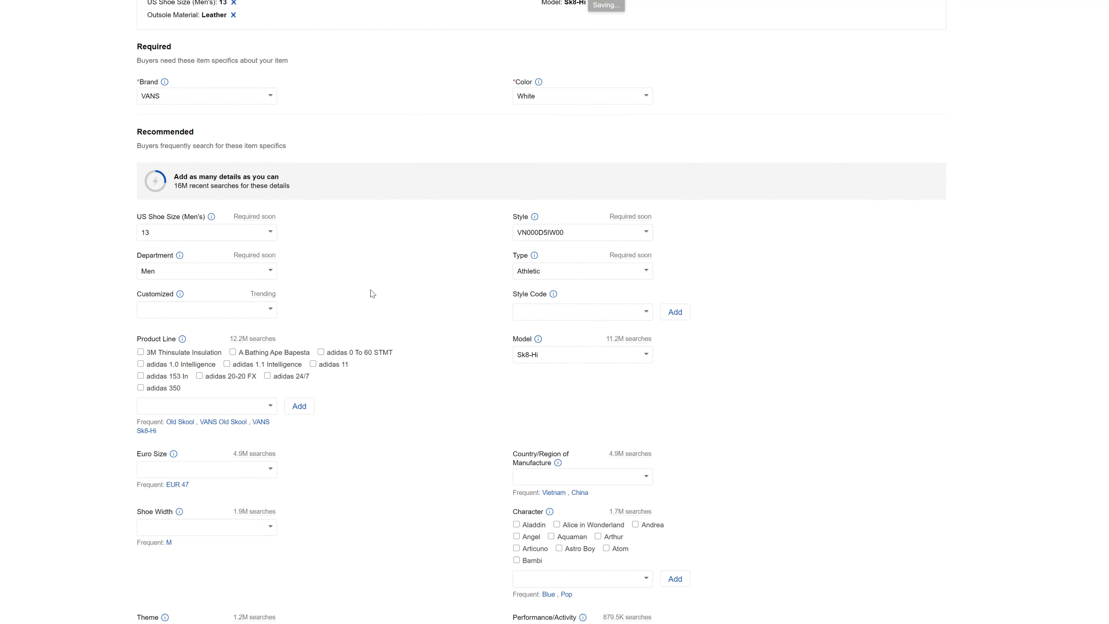
scroll(372, 293, "down", 4)
scroll(278, 246, "down", 6)
scroll(354, 260, "up", 15)
scroll(354, 262, "up", 6)
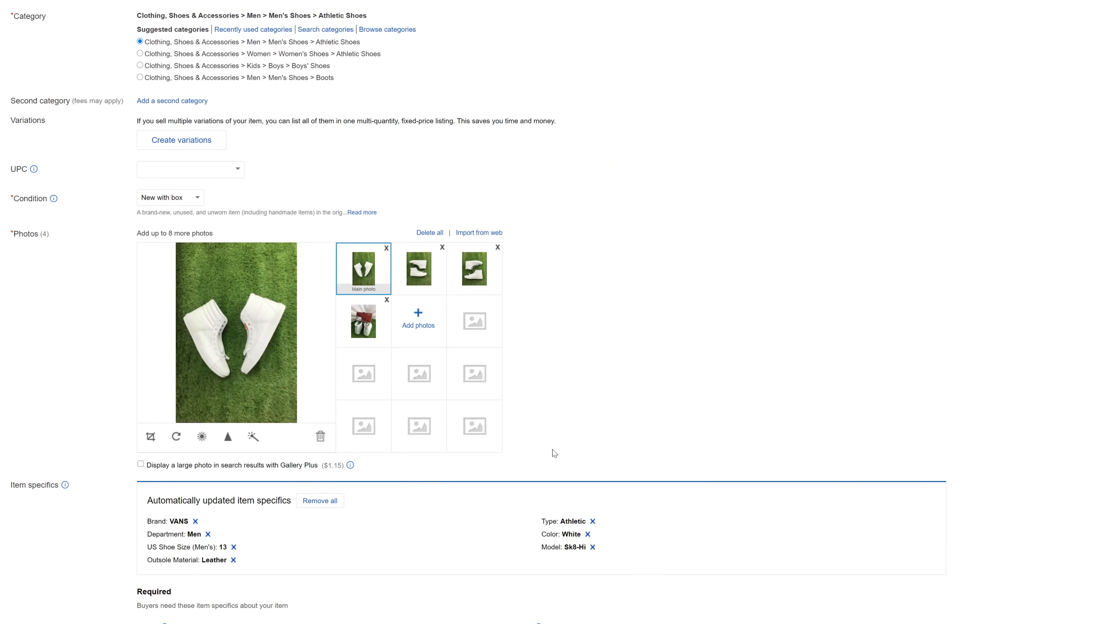
left_click(420, 272)
left_click(469, 273)
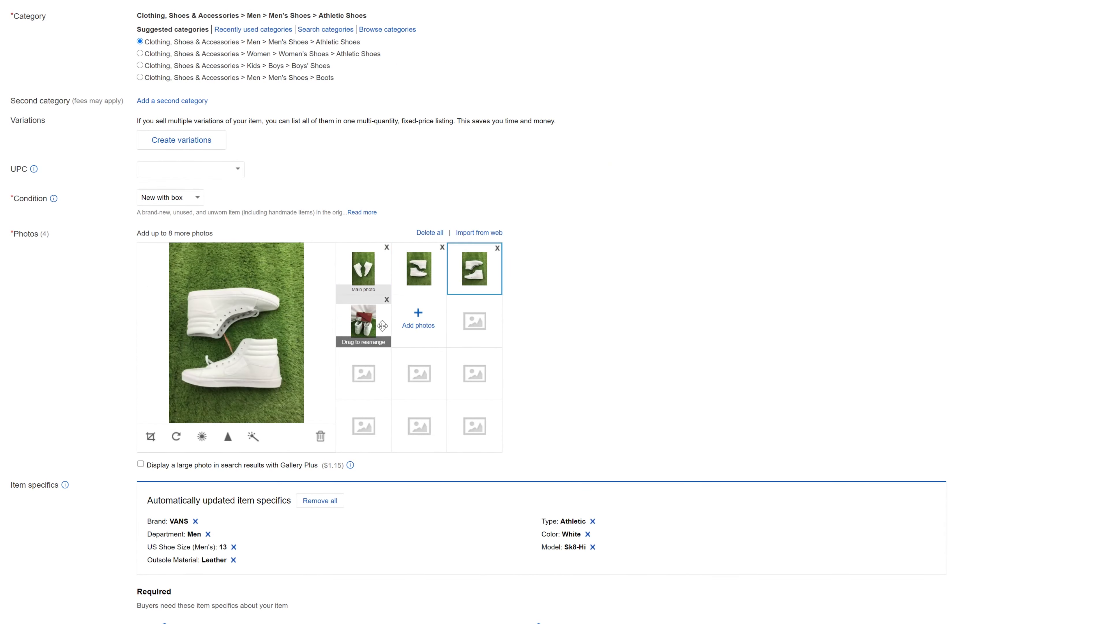
left_click(366, 318)
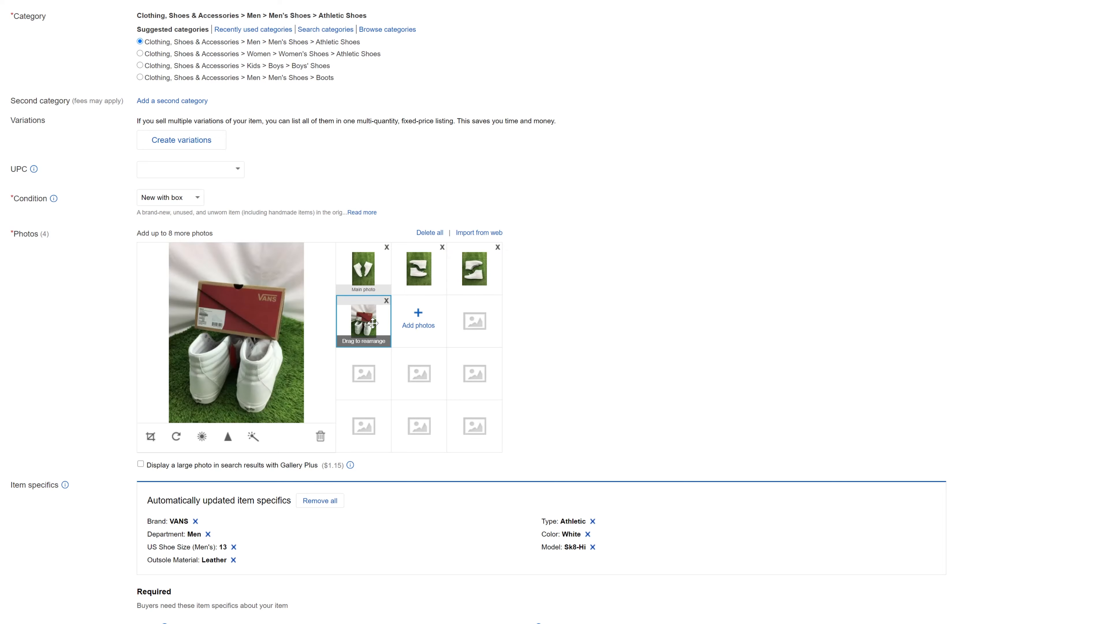
left_click(364, 271)
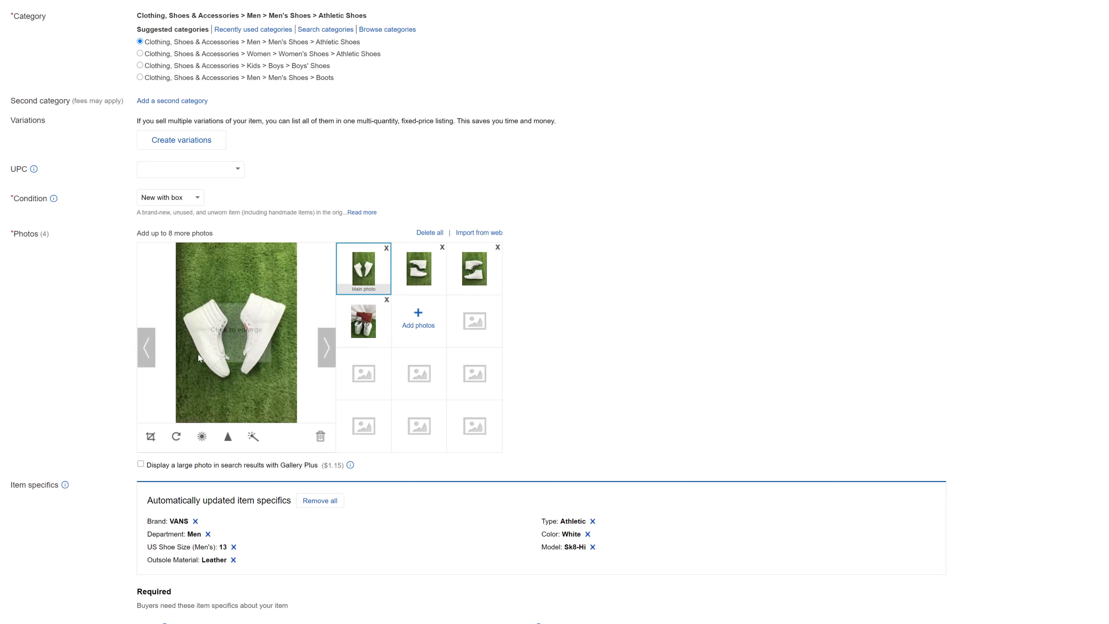
left_click(252, 353)
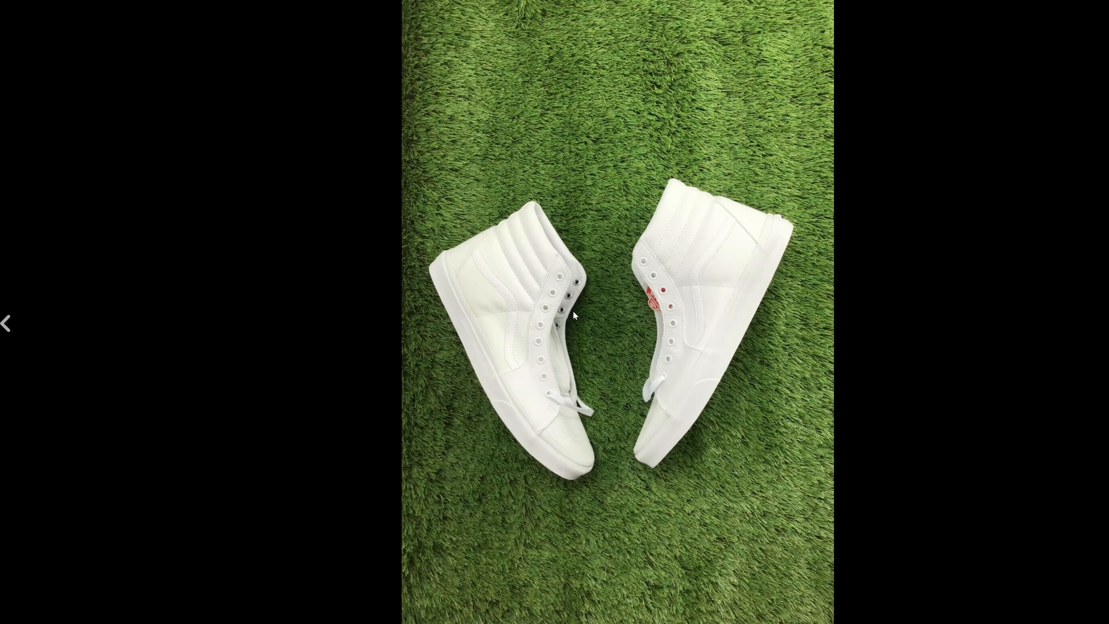
key("Escape")
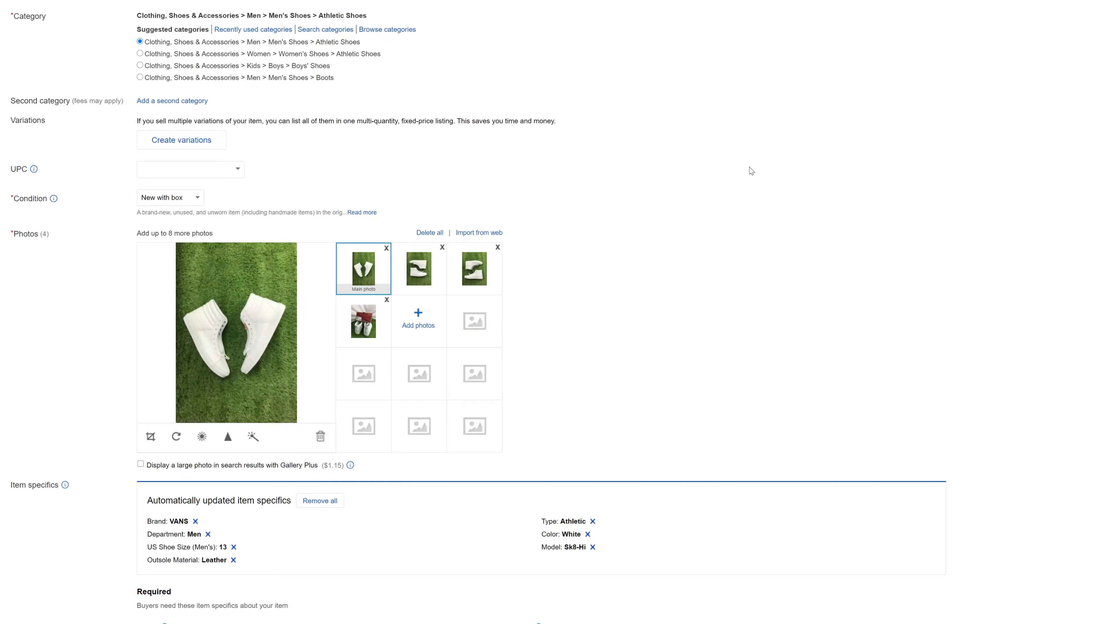
Open the Word document "The BUYER is responsible for any tariffs" from the Disclaimer Fashion folder in Business > Scripts.
scroll(233, 273, "down", 10)
scroll(641, 259, "down", 10)
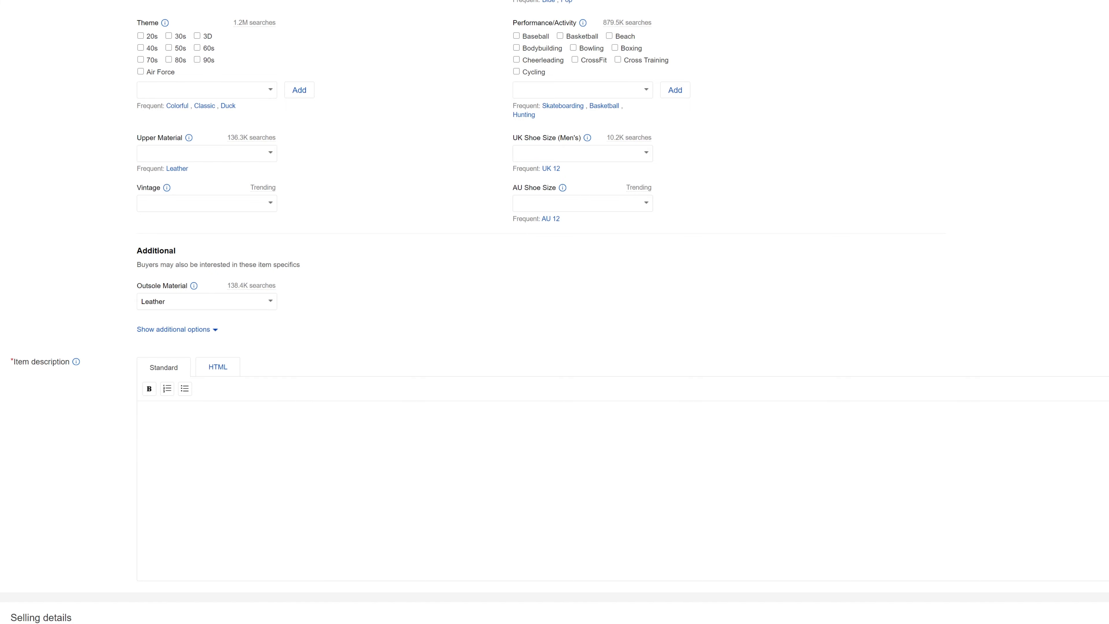
scroll(409, 154, "up", 15)
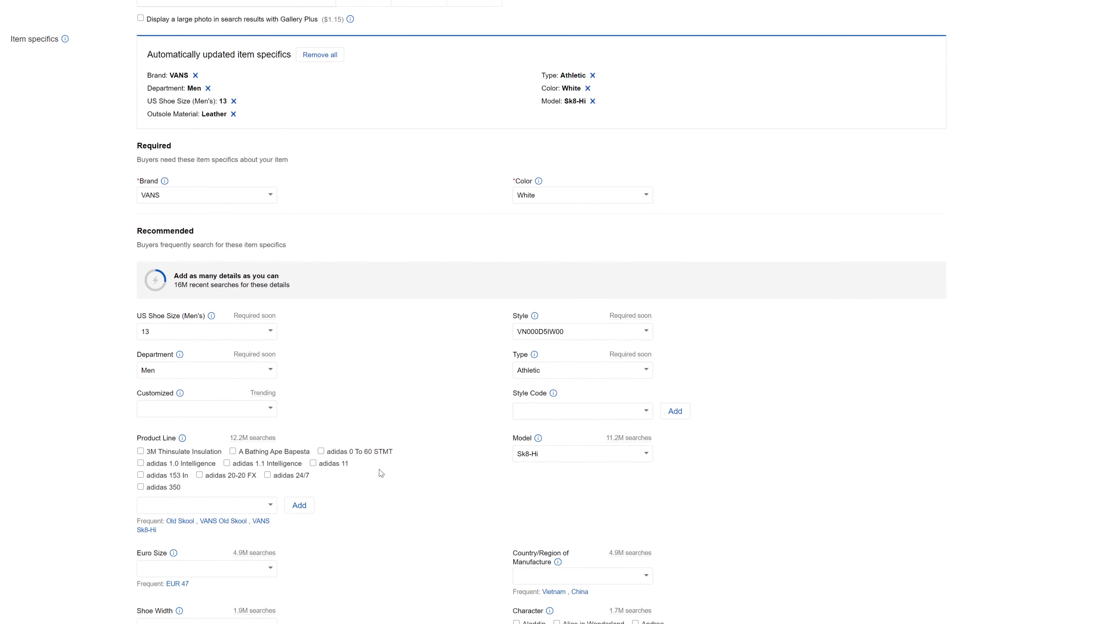
scroll(378, 437, "down", 15)
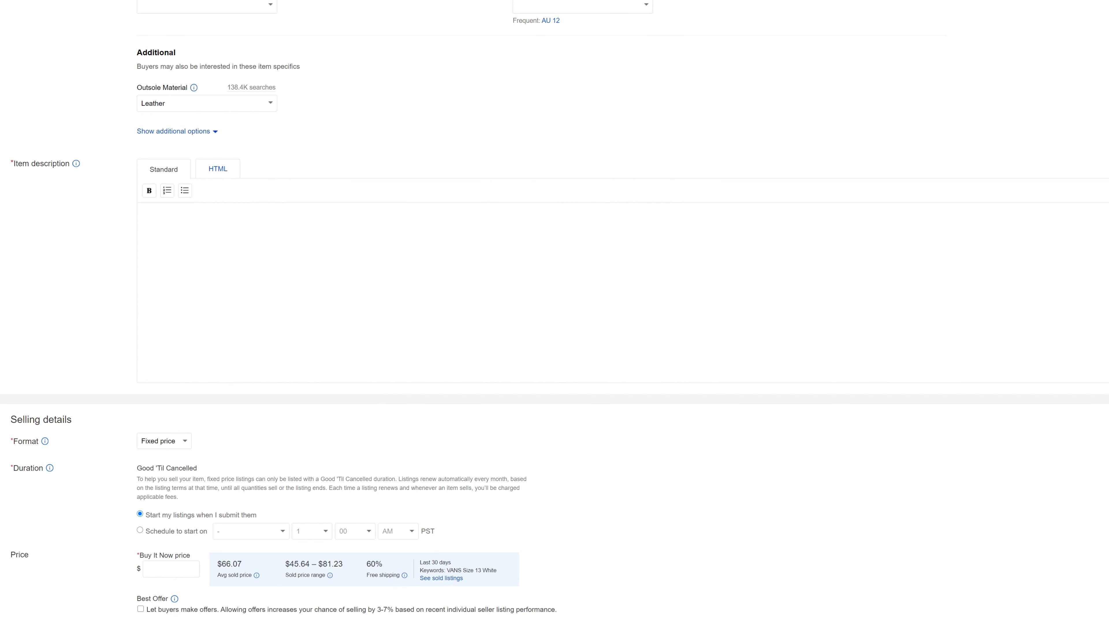
mouse_move(314, 623)
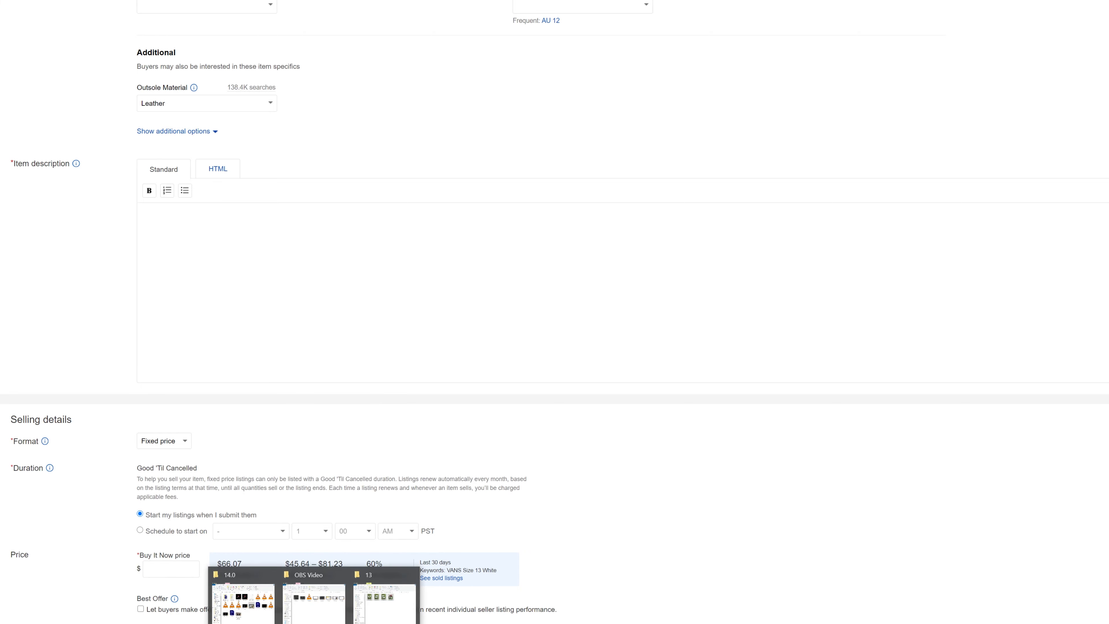
left_click(381, 608)
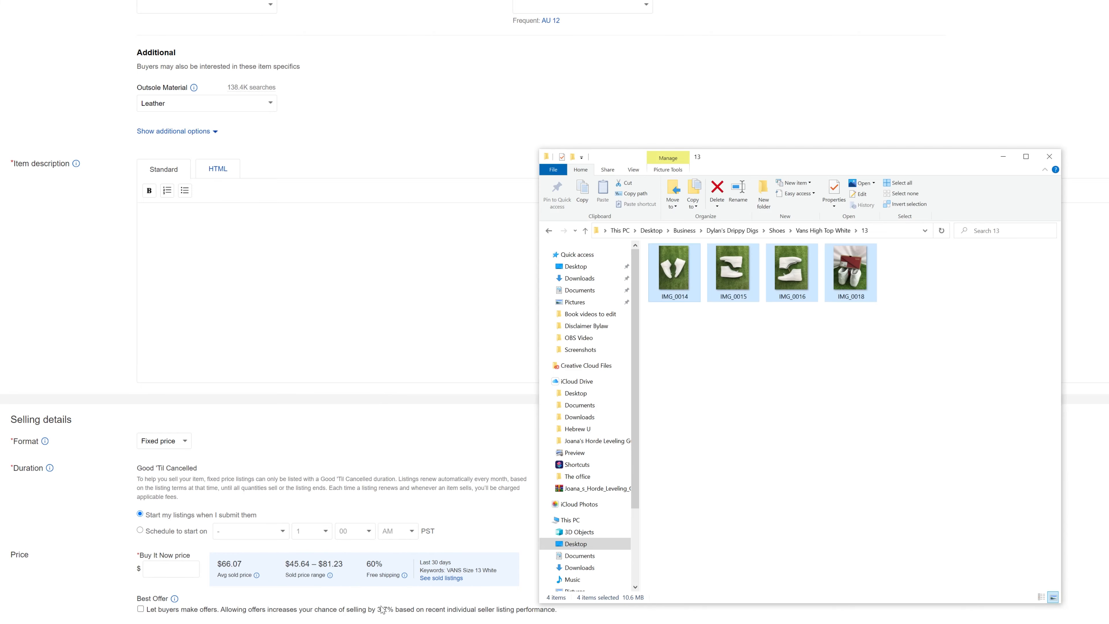
left_click(686, 233)
double_click(723, 307)
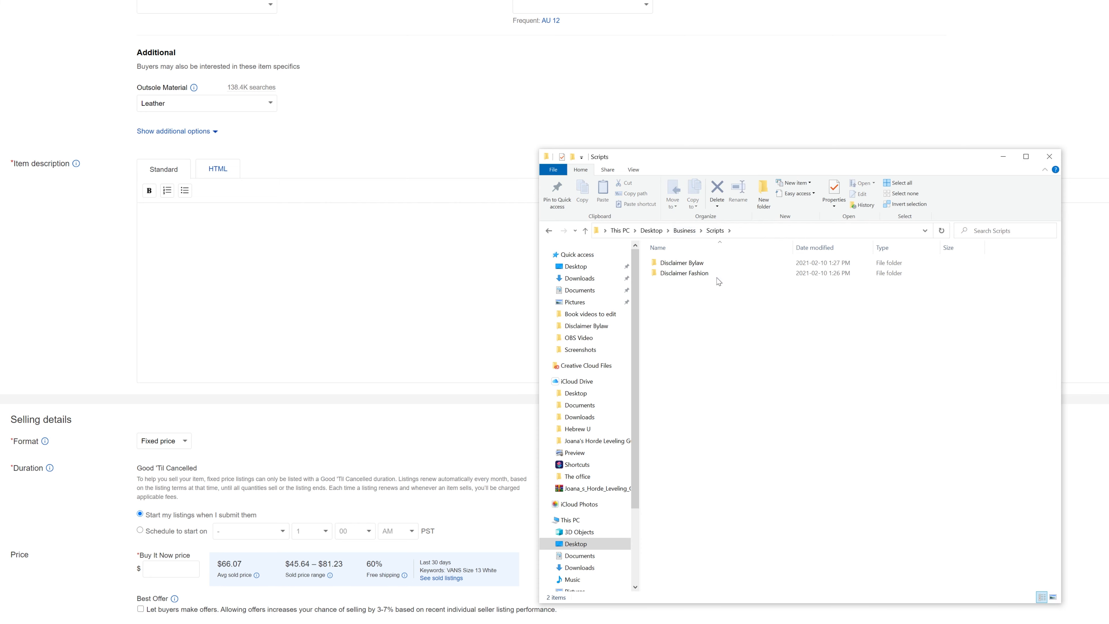
double_click(716, 274)
double_click(721, 264)
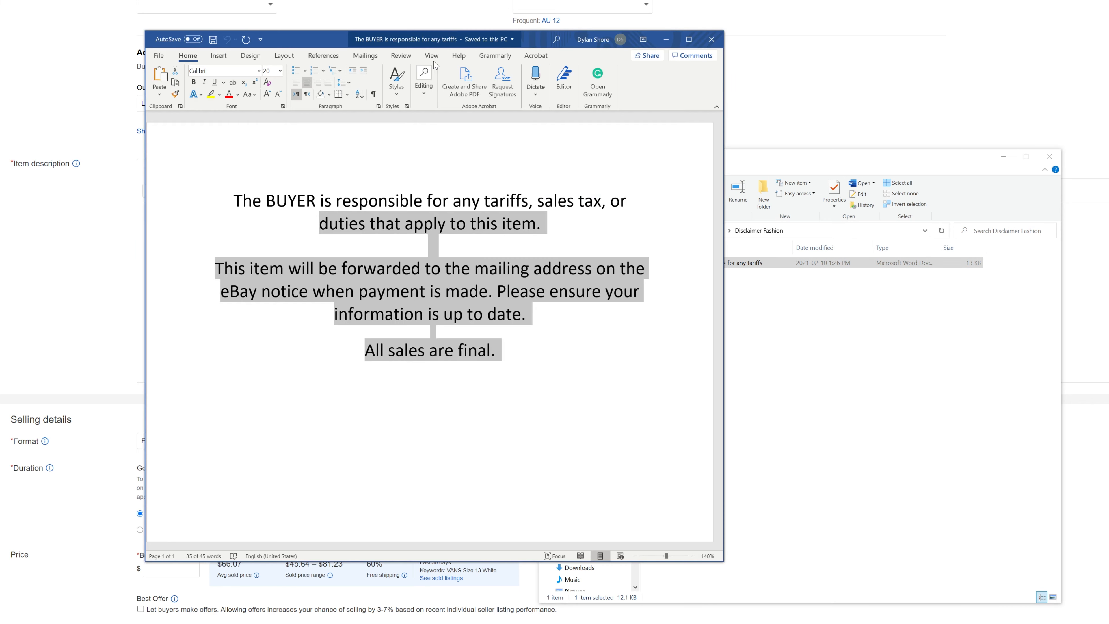
Copy the entire disclaimer text from the Word document.
left_click(549, 483)
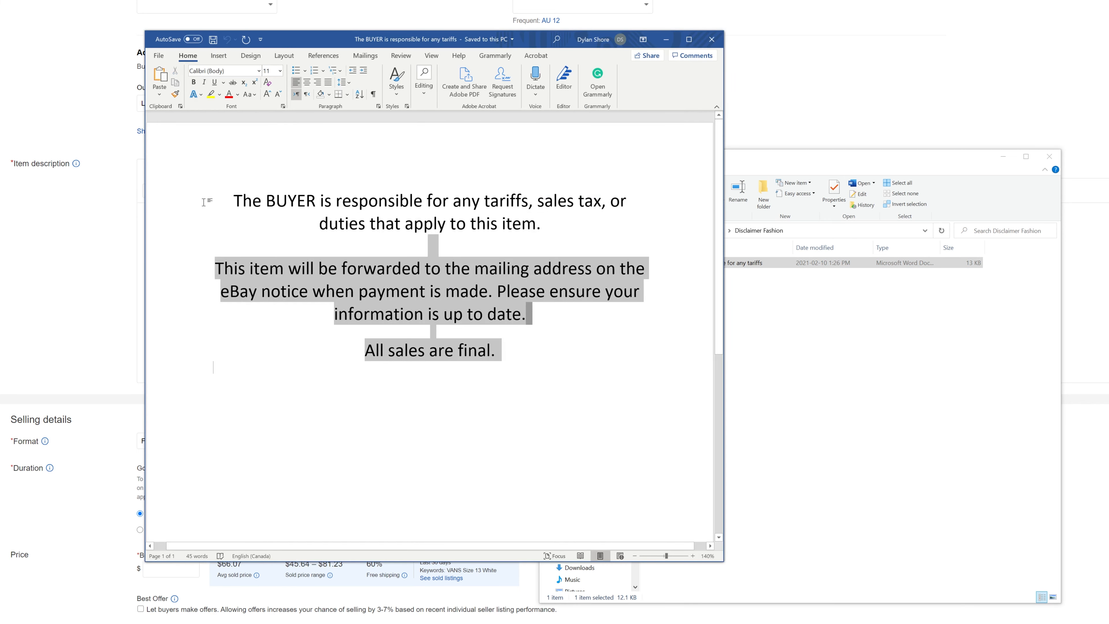
key("ctrl+a")
right_click(454, 305)
left_click(492, 328)
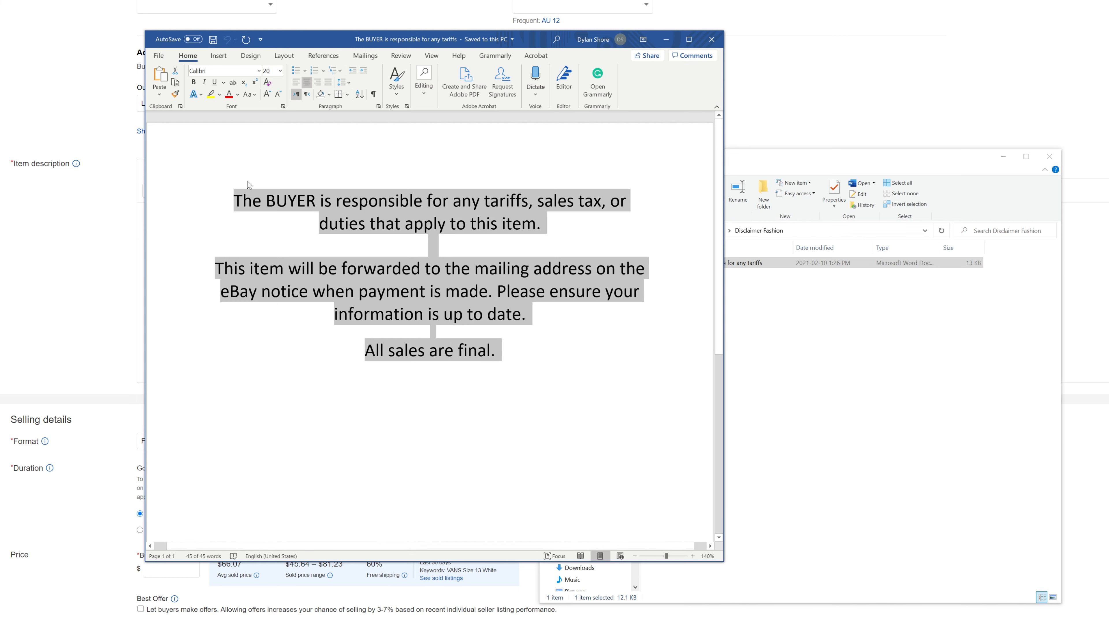
left_click(318, 224)
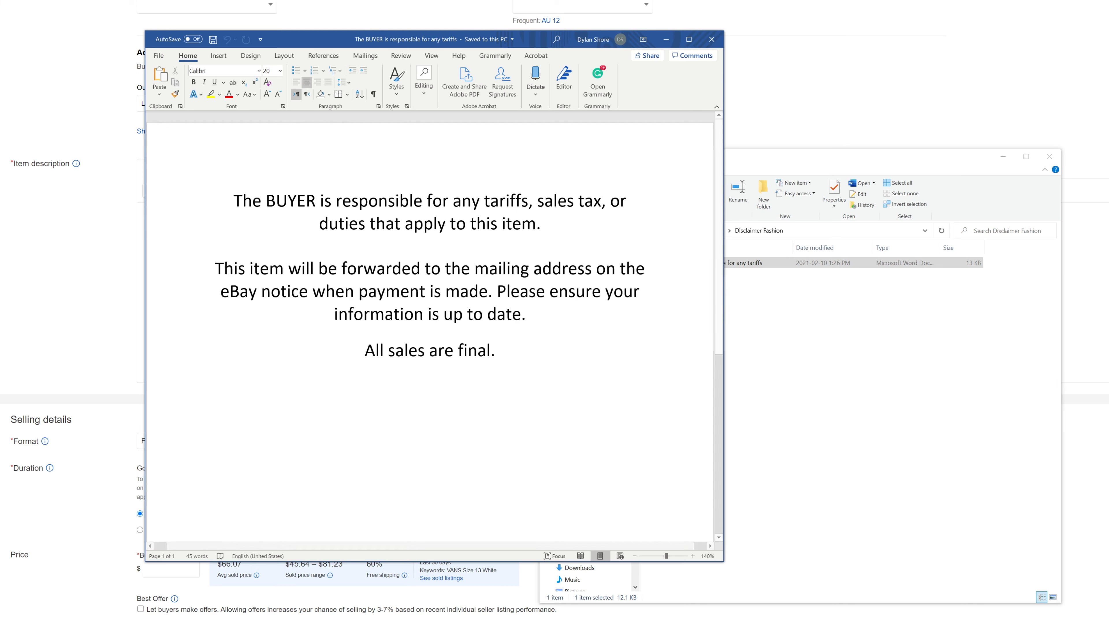
left_click_drag(526, 314, 216, 268)
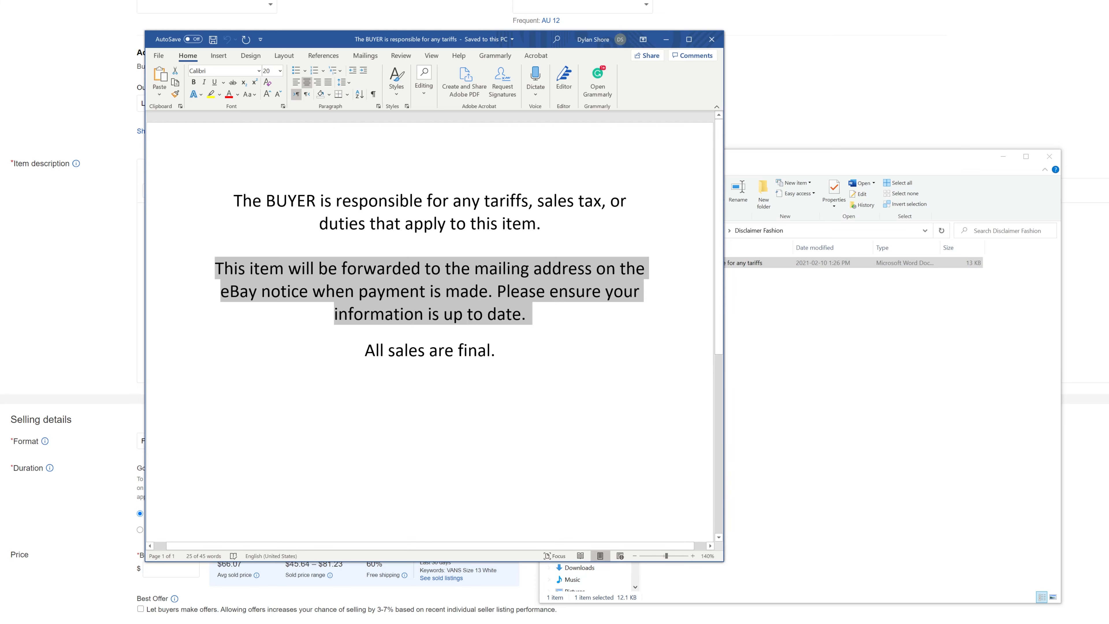
left_click(572, 357)
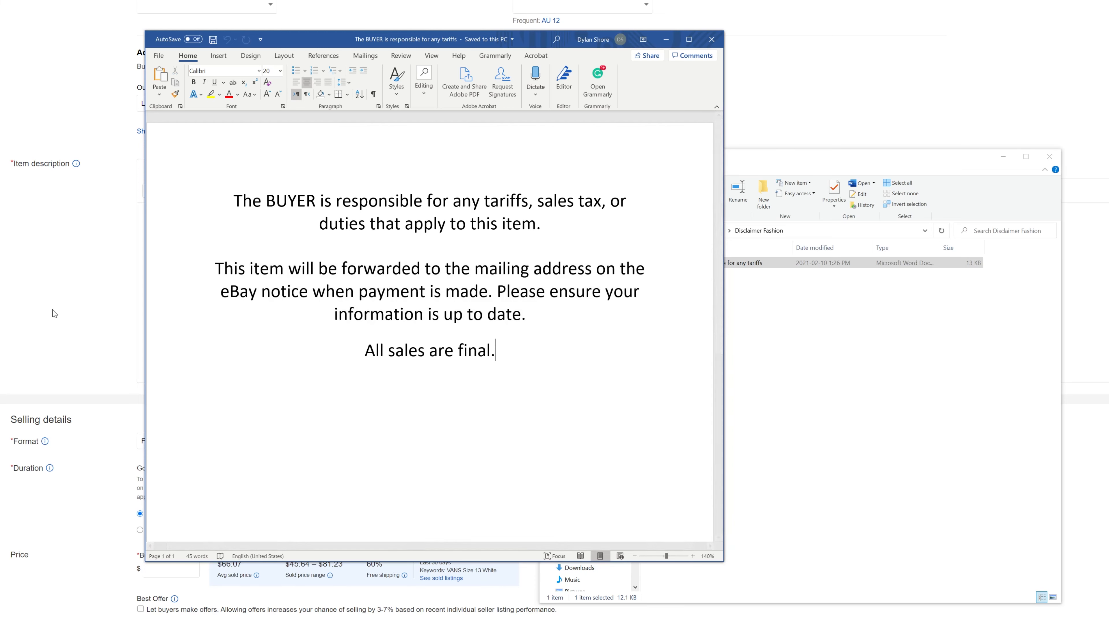
Return to the eBay listing form and paste the copied disclaimer into the item description.
left_click(47, 282)
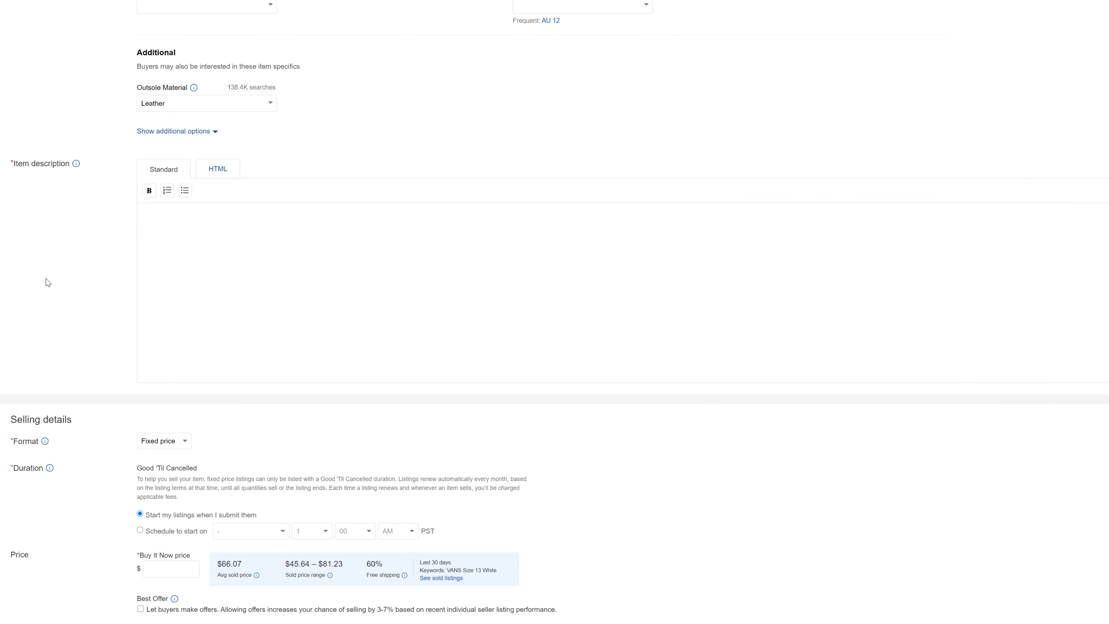
left_click(307, 371)
key("ctrl+v")
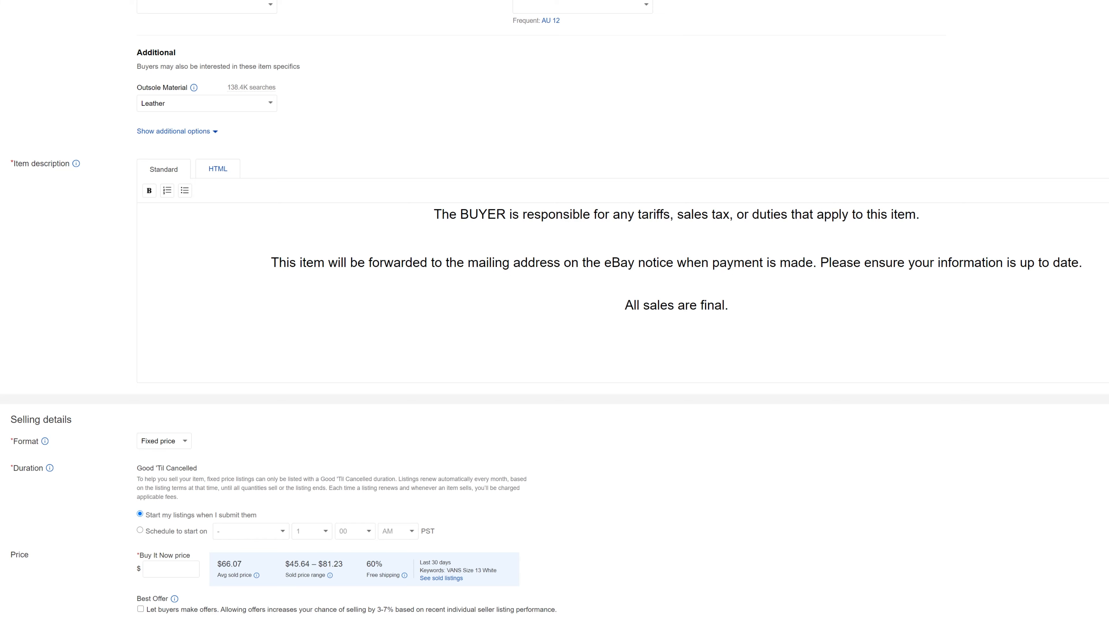
Add the opening line "What is more classic than clean pair of white sneakers?" above the disclaimer in the item description.
key("Return")
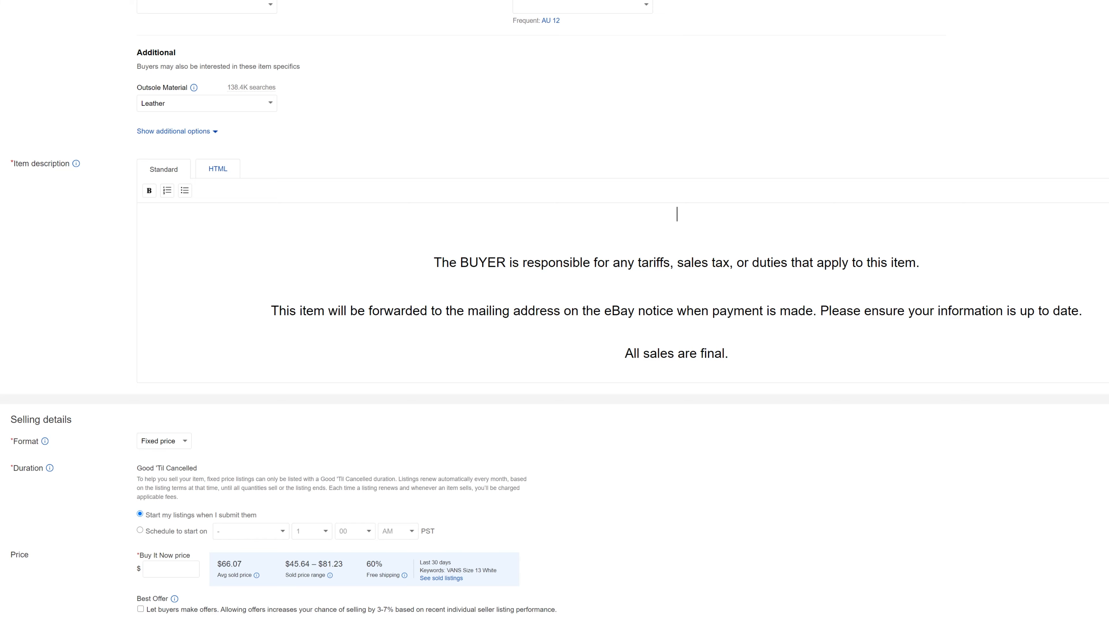
type("What is more classic ")
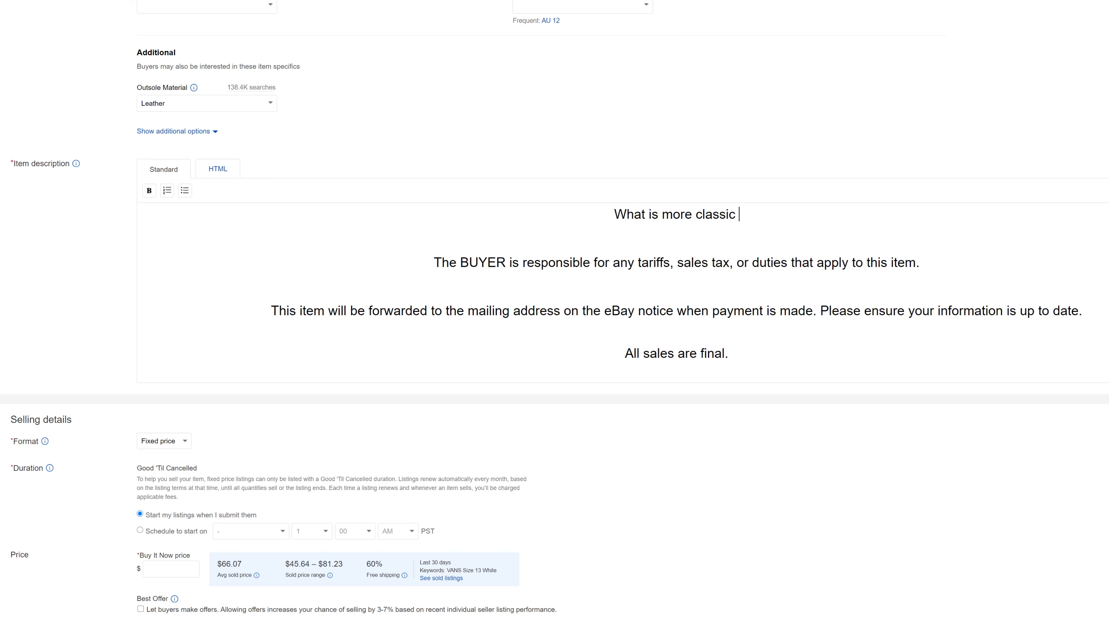
type("than clean pair ")
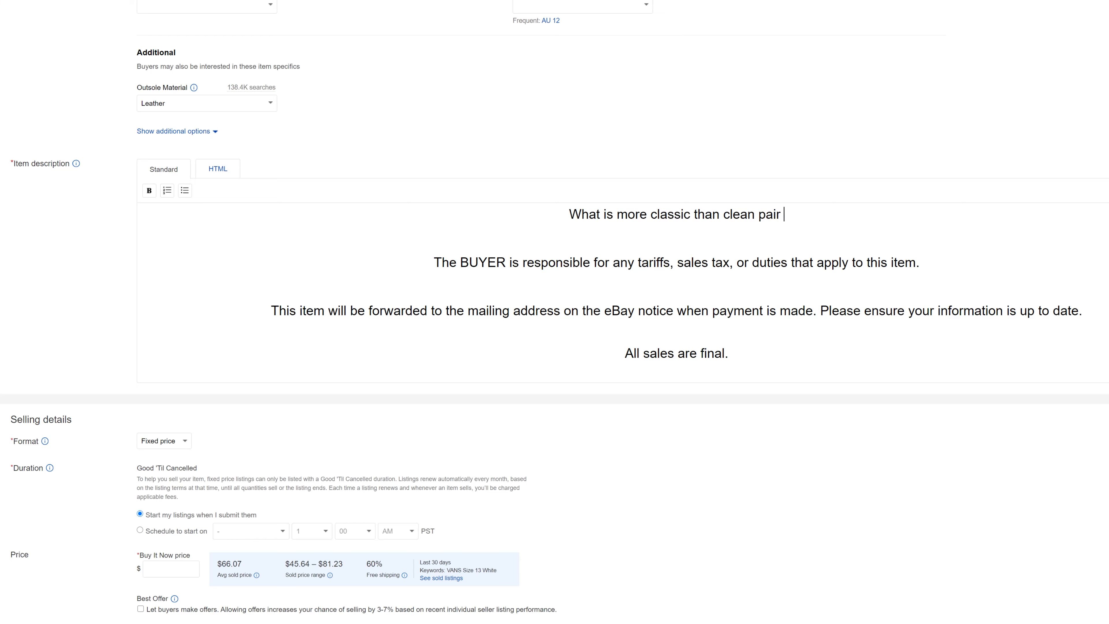
type("of white sneakers?")
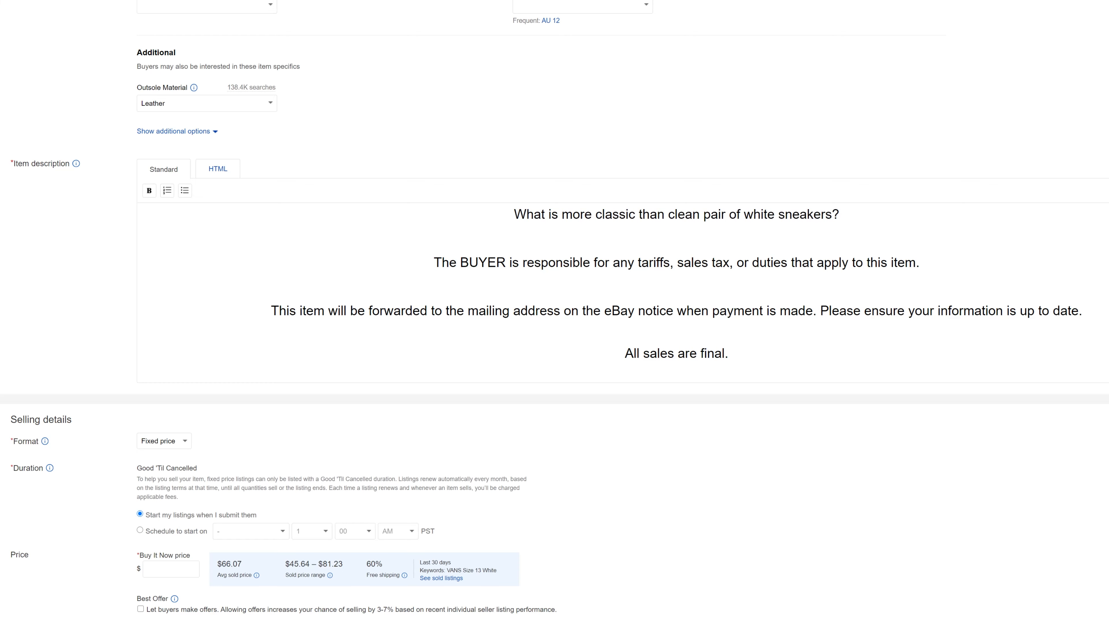
key("Return")
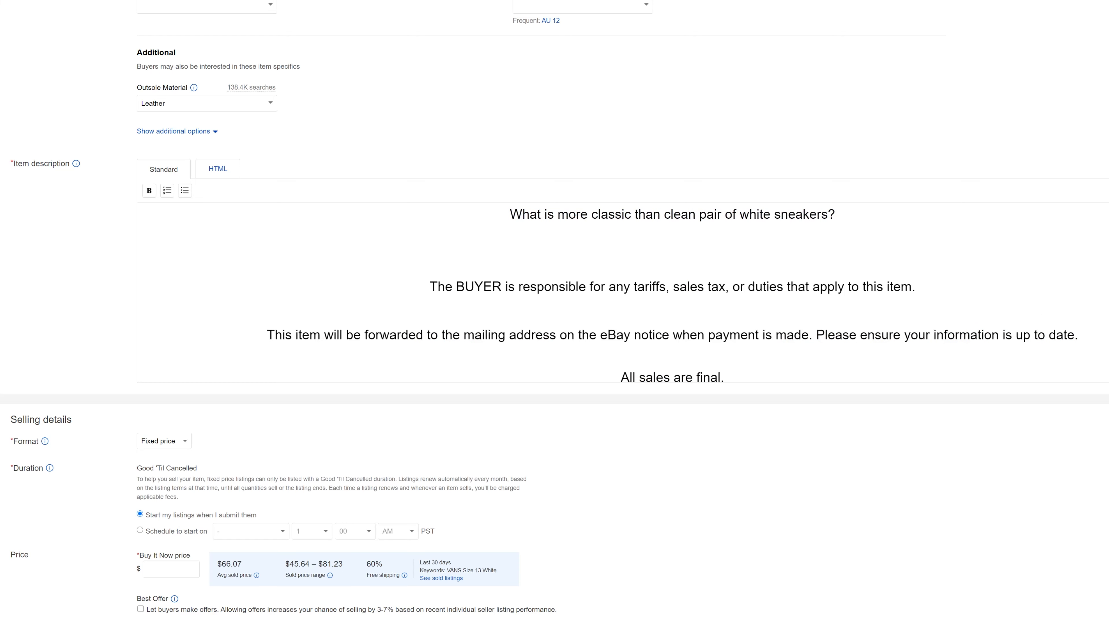
Begin the second line of the item description with "The high to Vans in the True White colourway".
type("The h")
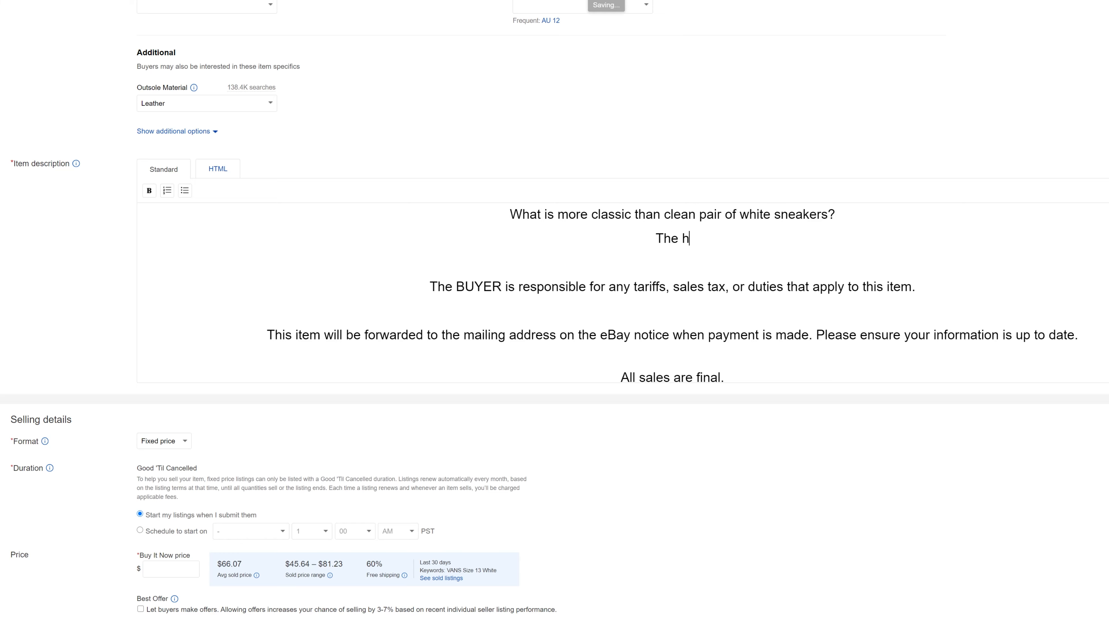
type("igh to ")
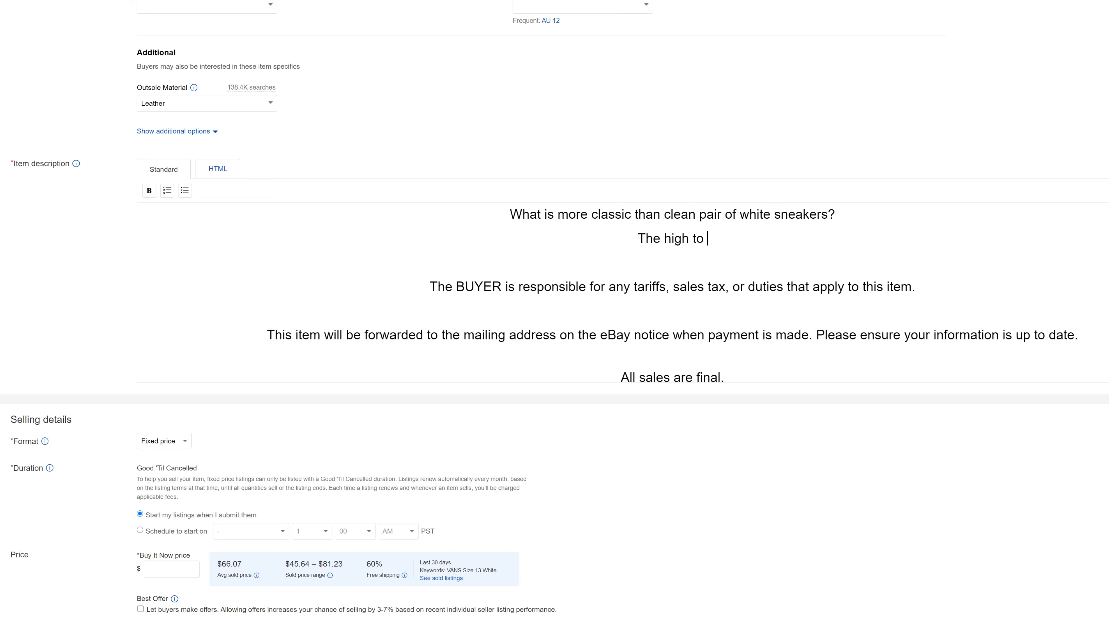
type("Va")
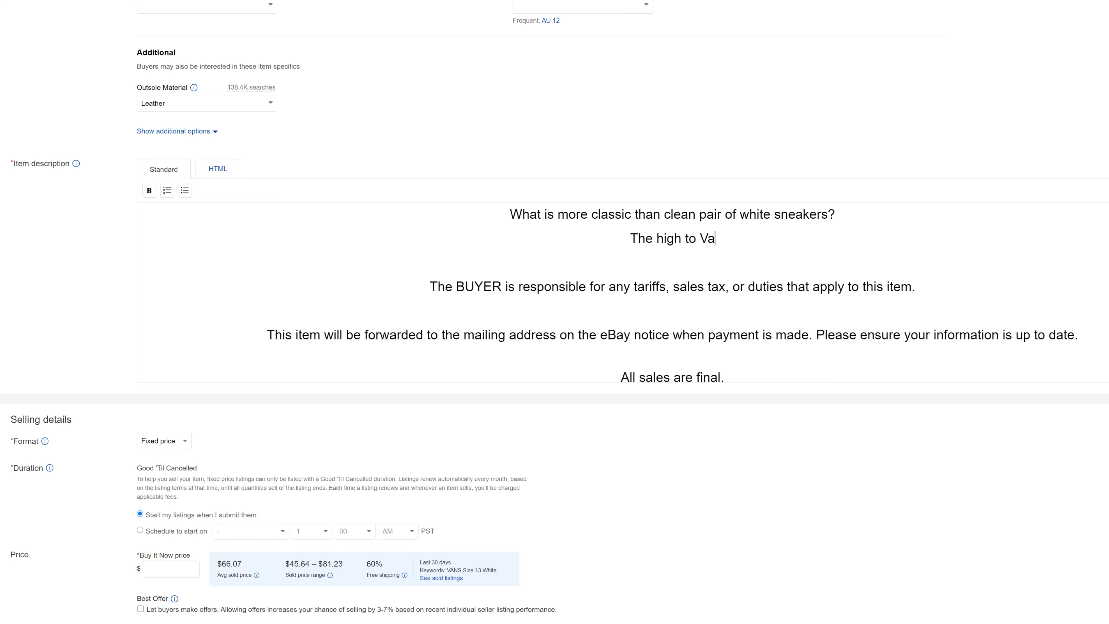
type("ns in the True Whit")
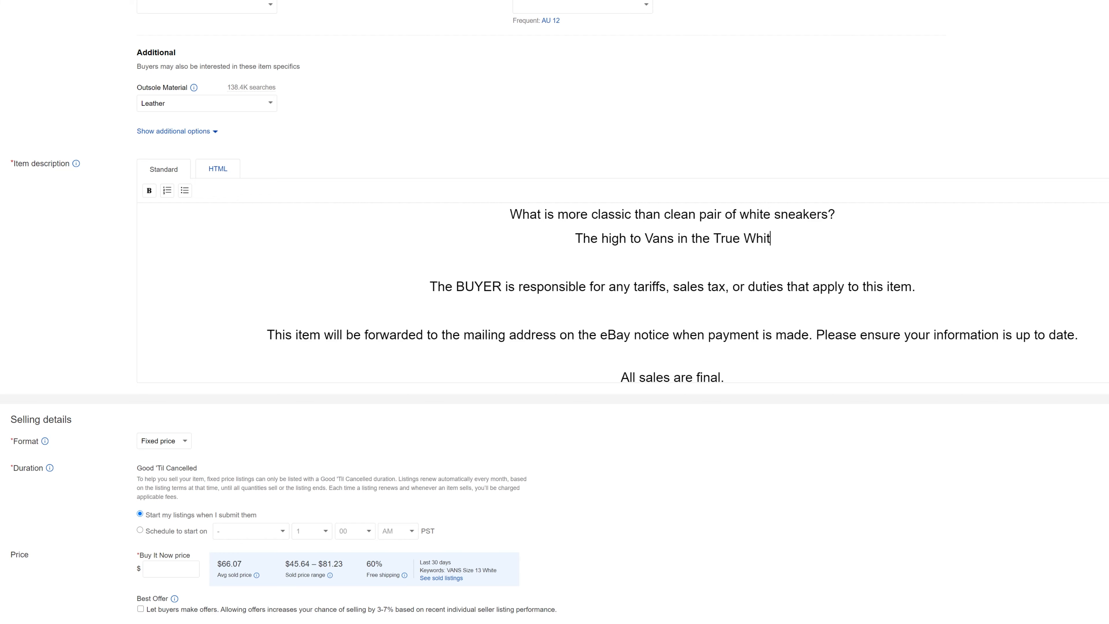
type("e colo")
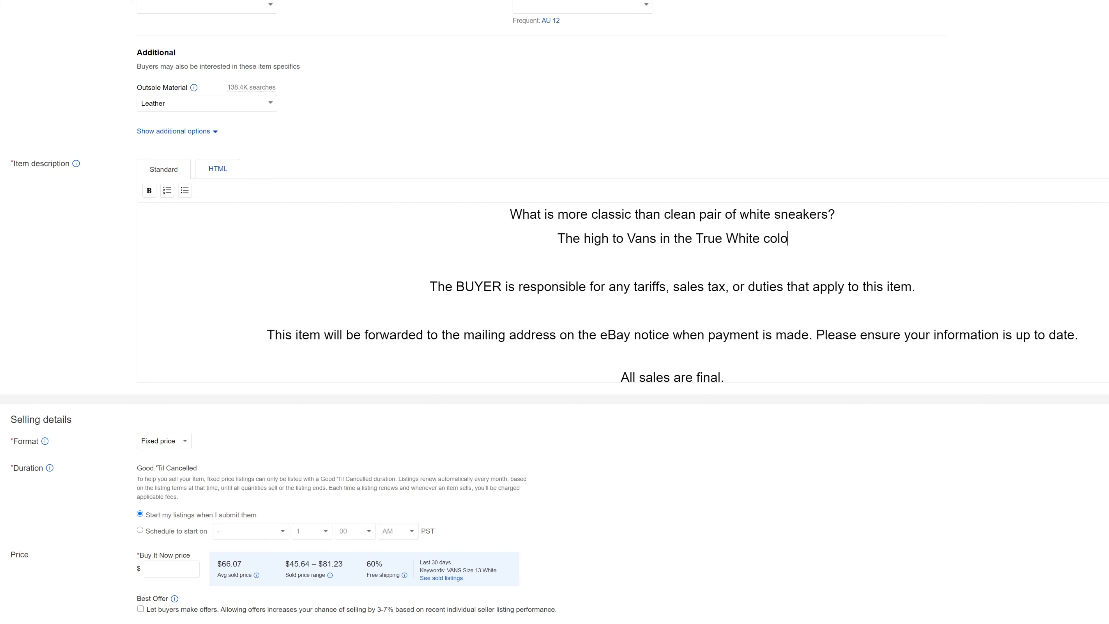
type("urway i")
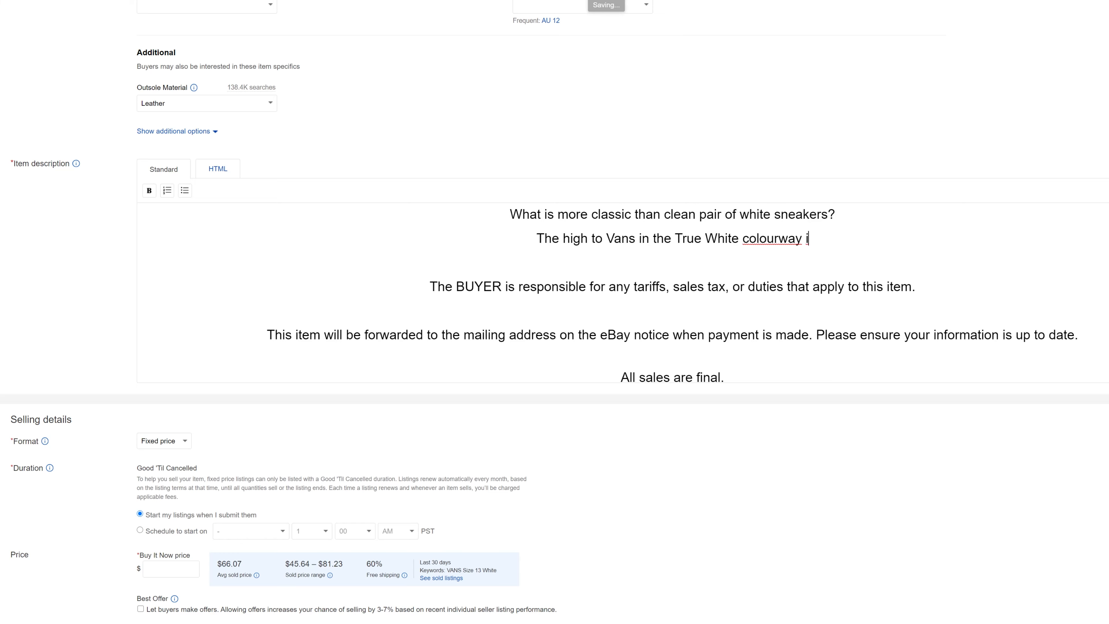
Continue the line with "offers one of hte most versatile and stylish additions to your wardrobe that you can make as they truly go with anything.".
key("BackSpace")
type("o")
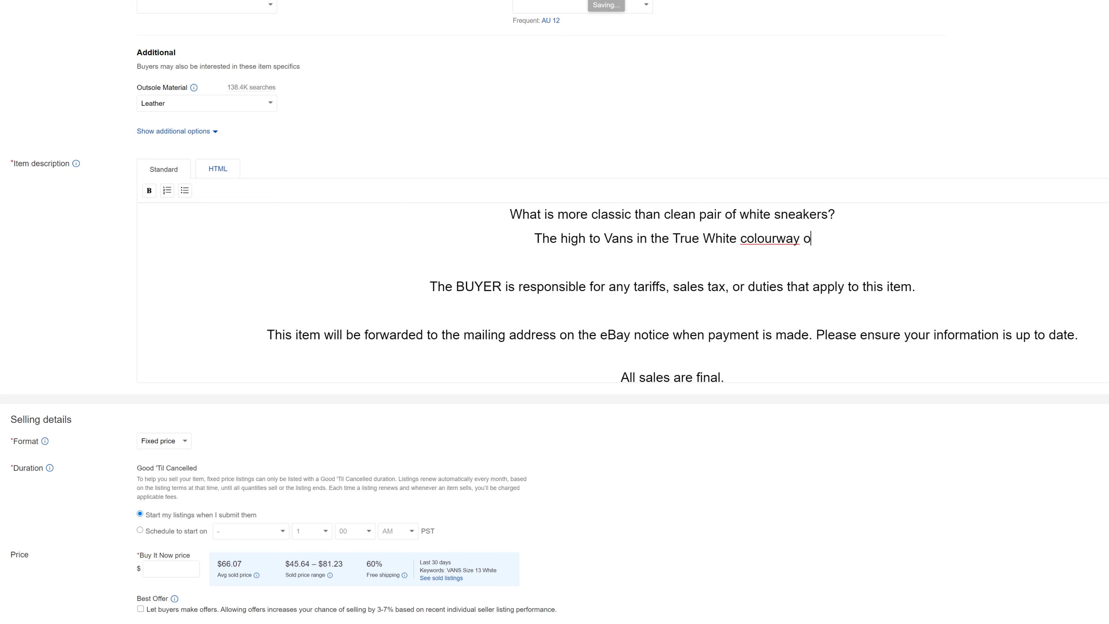
type("ffers one of hte most versatile")
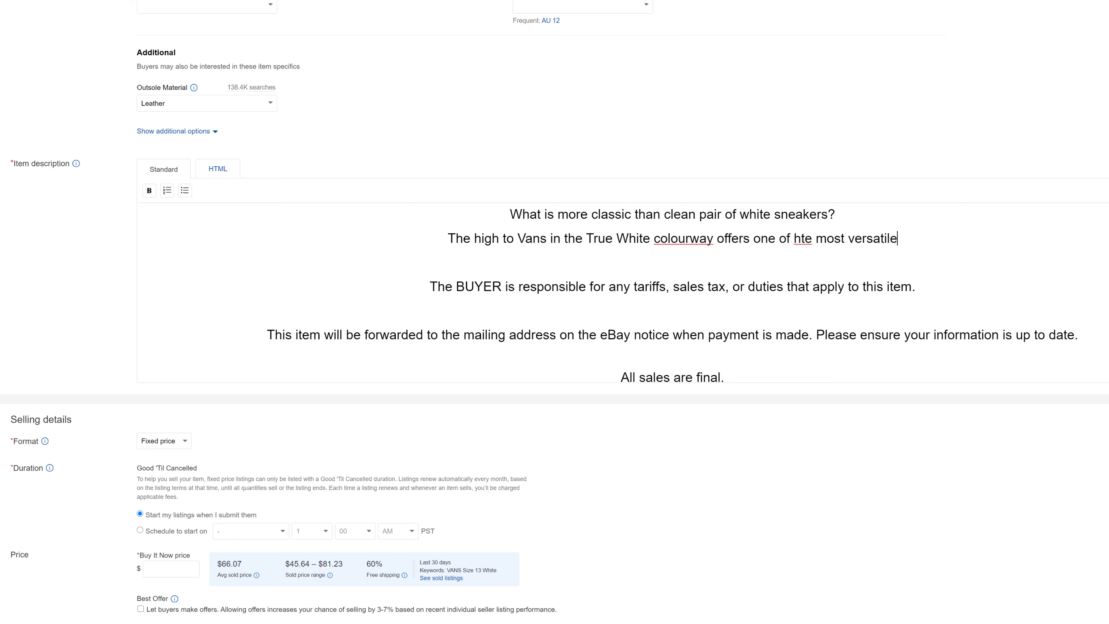
type(" and stylish additions to your war")
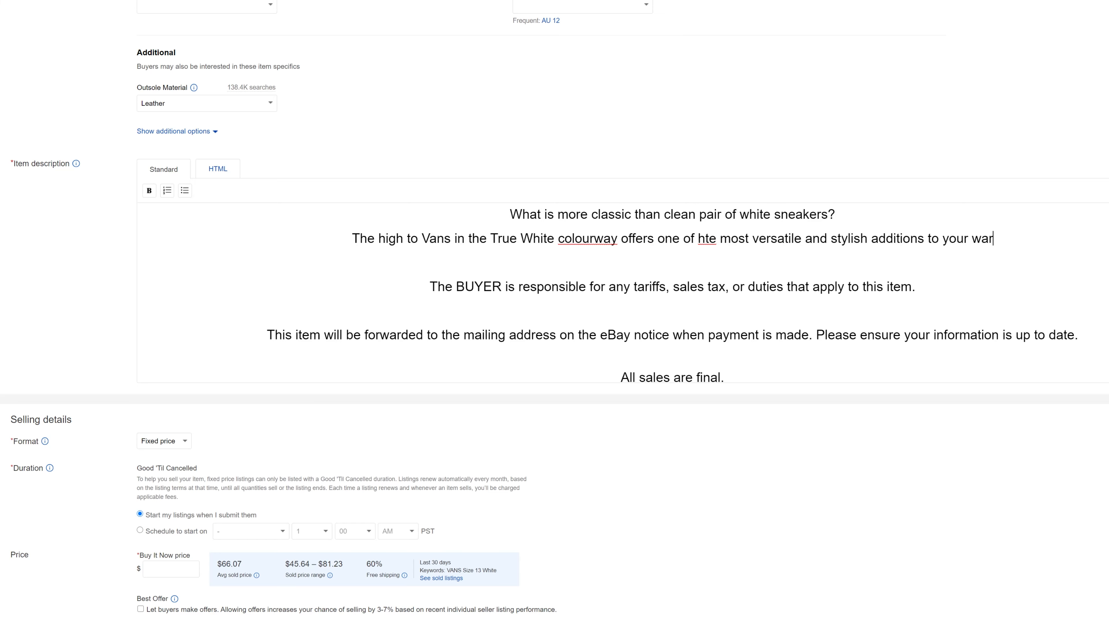
type("drobe that you can make as")
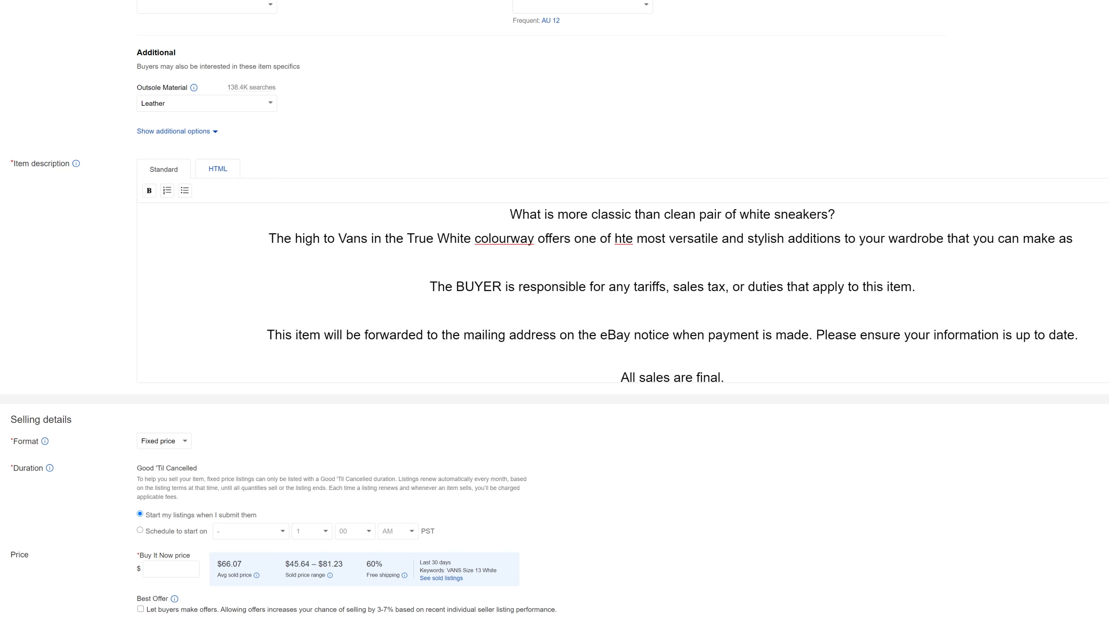
type(" they ")
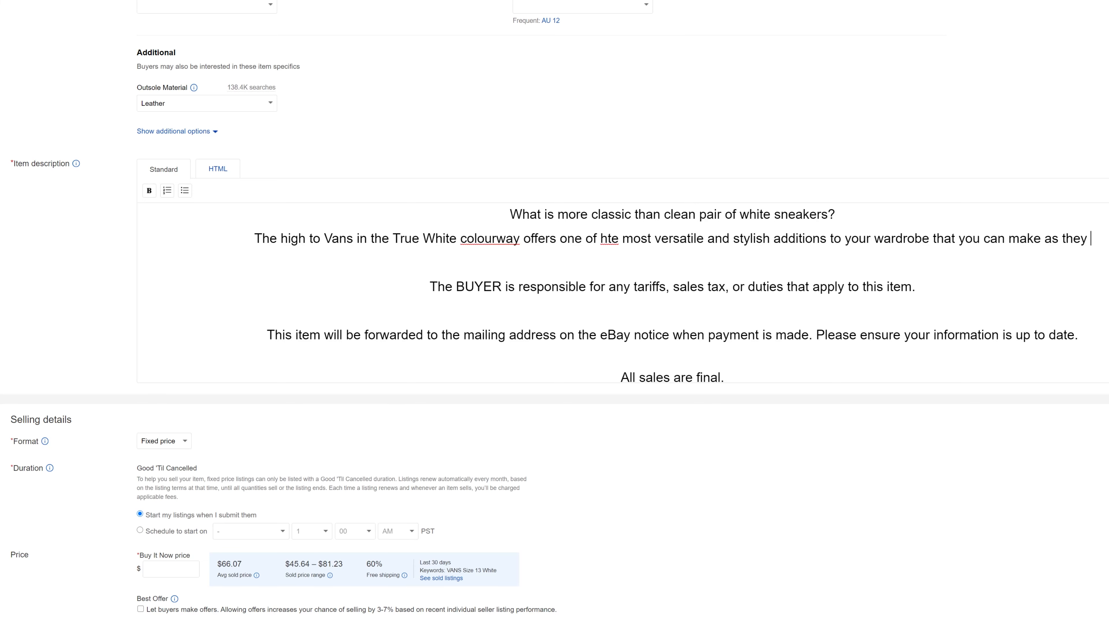
type("truly go with a")
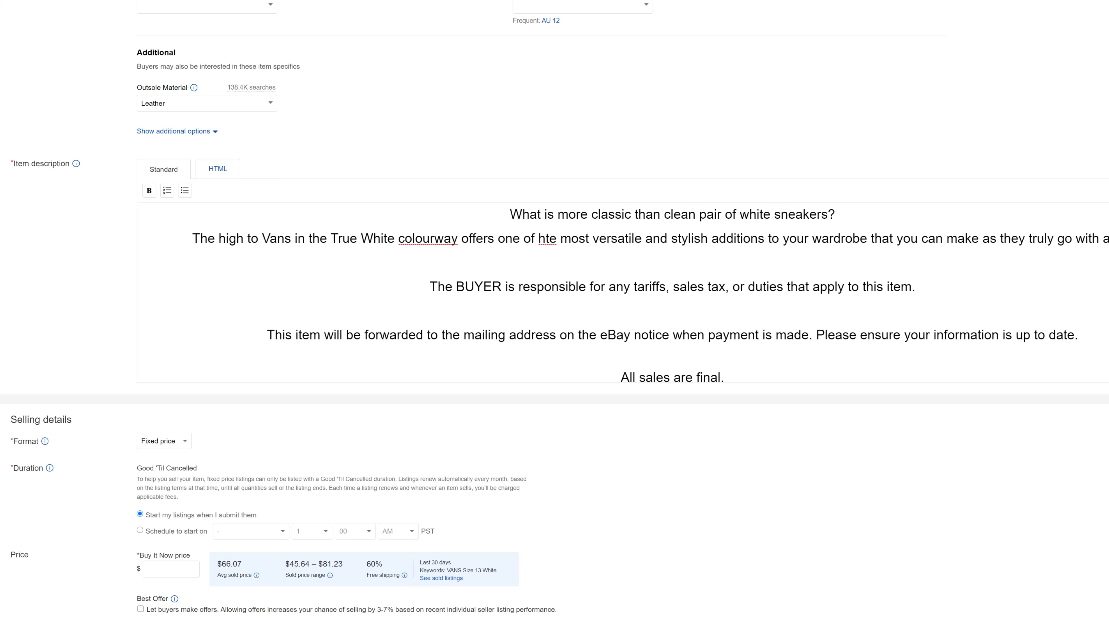
type(".")
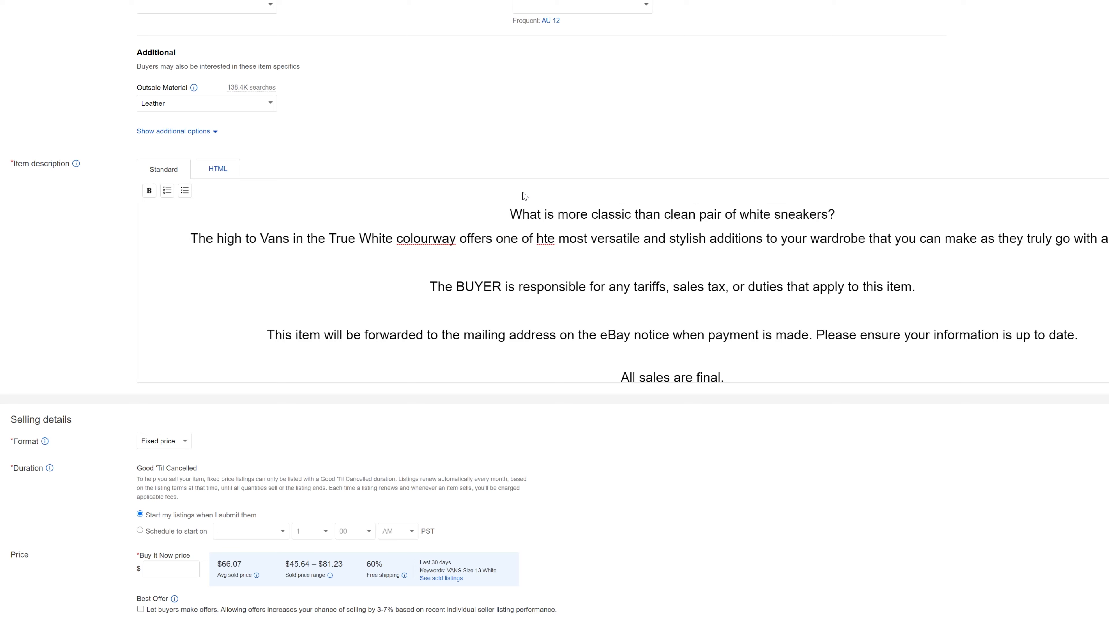
Correct the two words flagged by the spell checker in the second description line to "colorways" and "the".
right_click(451, 241)
left_click(472, 262)
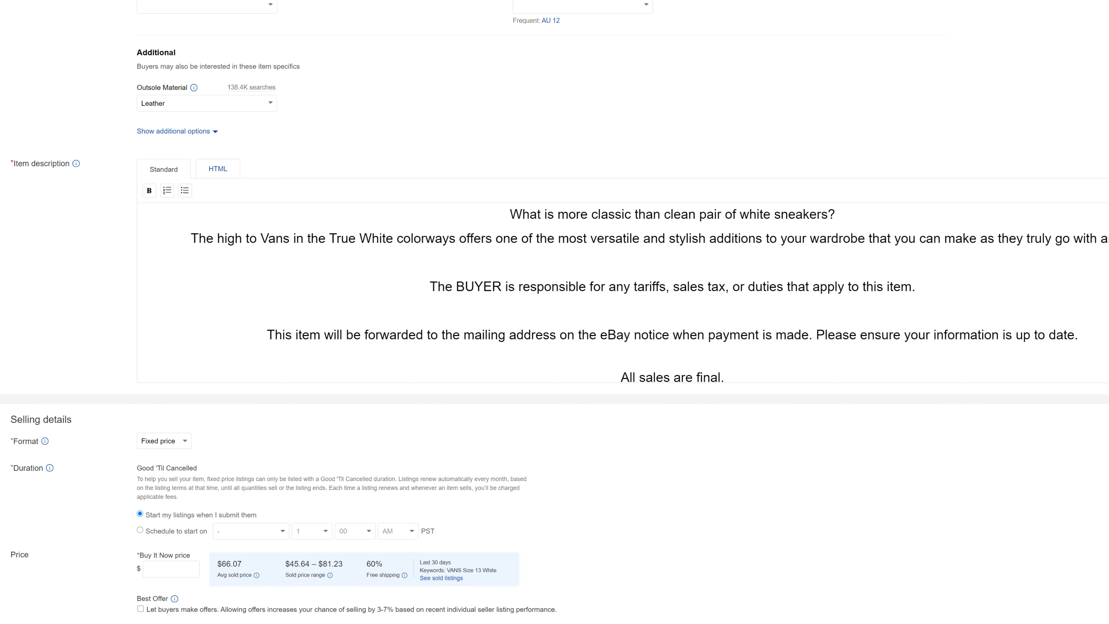
type(".")
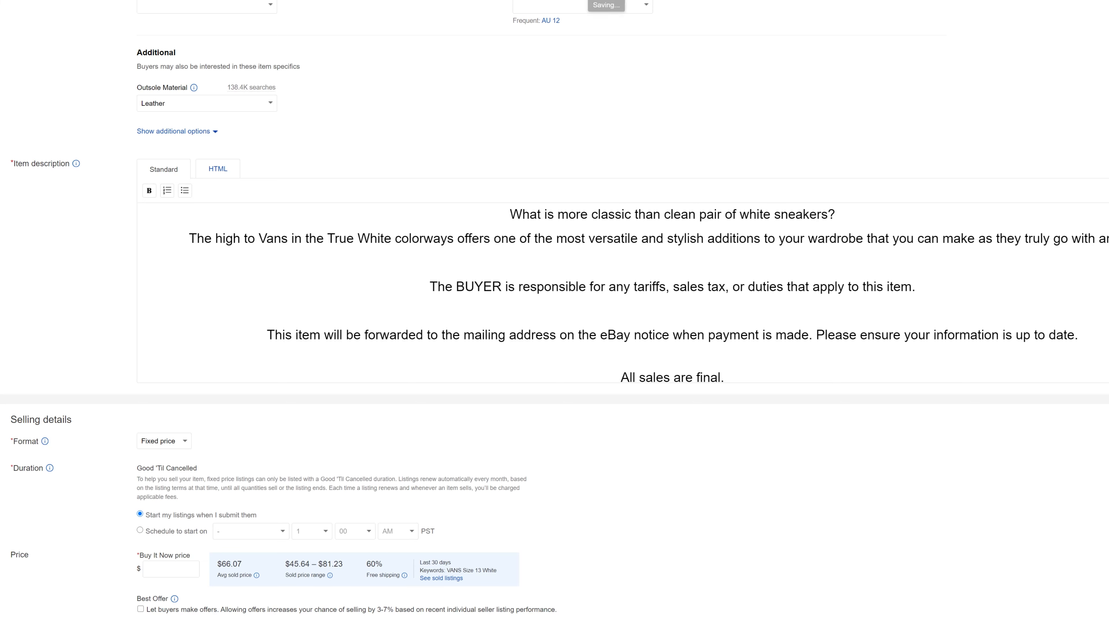
Continue the description with "are looking for something more casual or something that can be slightly dressed up if you need to look".
type("They are in")
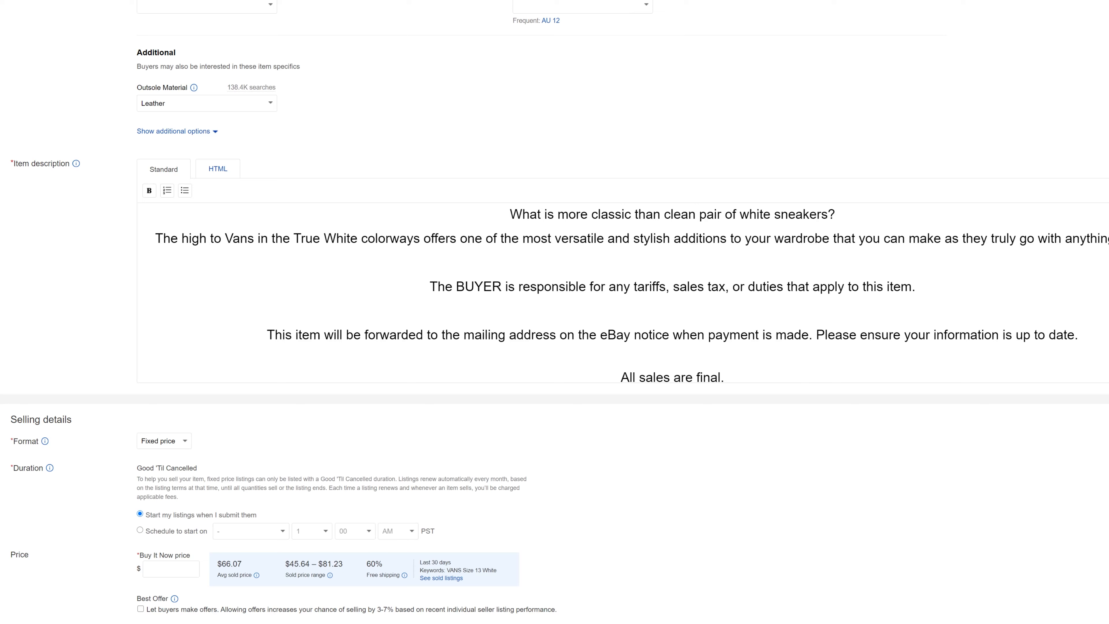
type("s are looking for some")
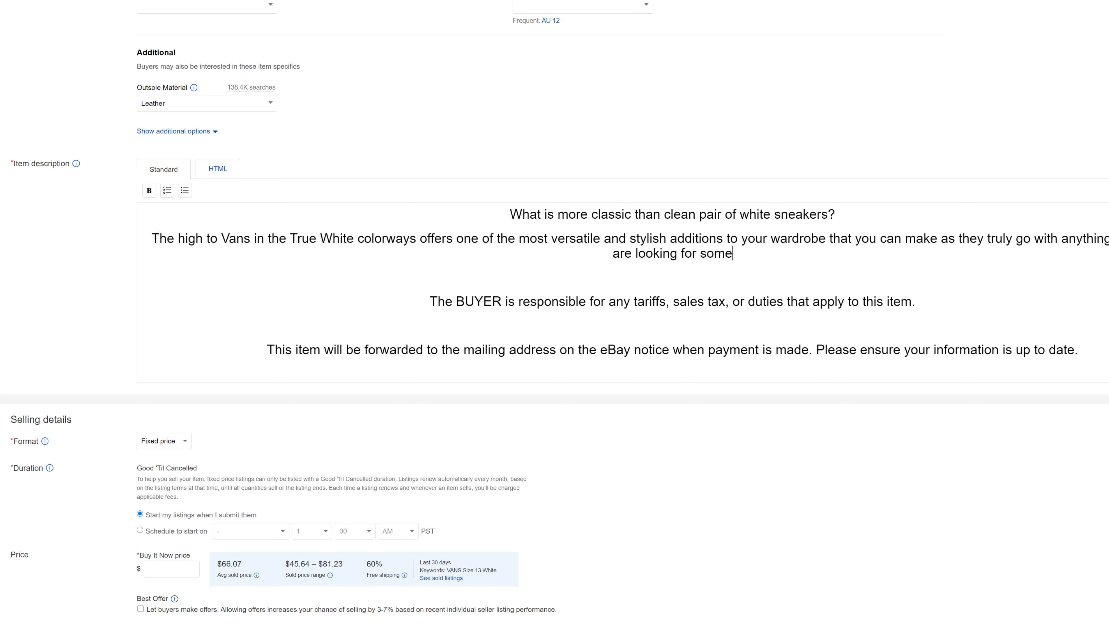
type("thing more casual o")
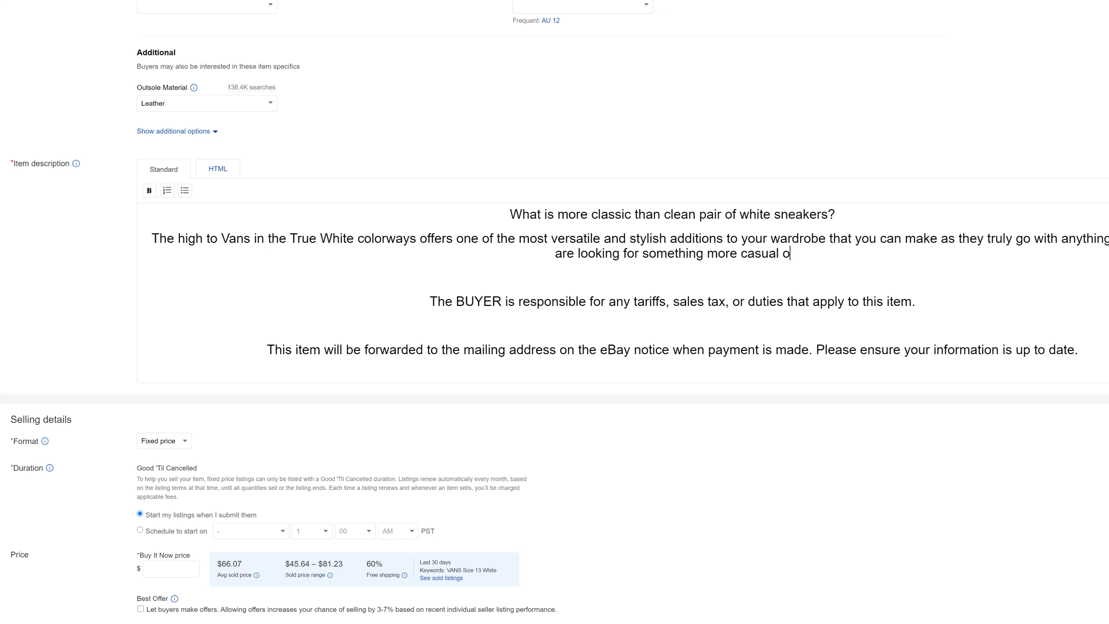
type("r something that can b")
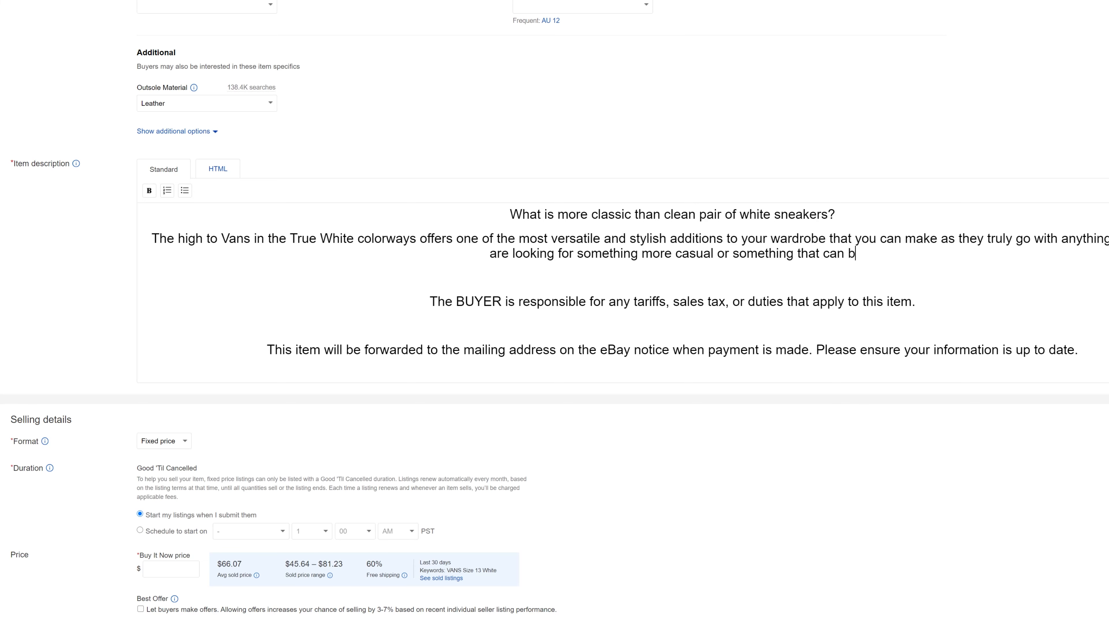
type("e slightly dr")
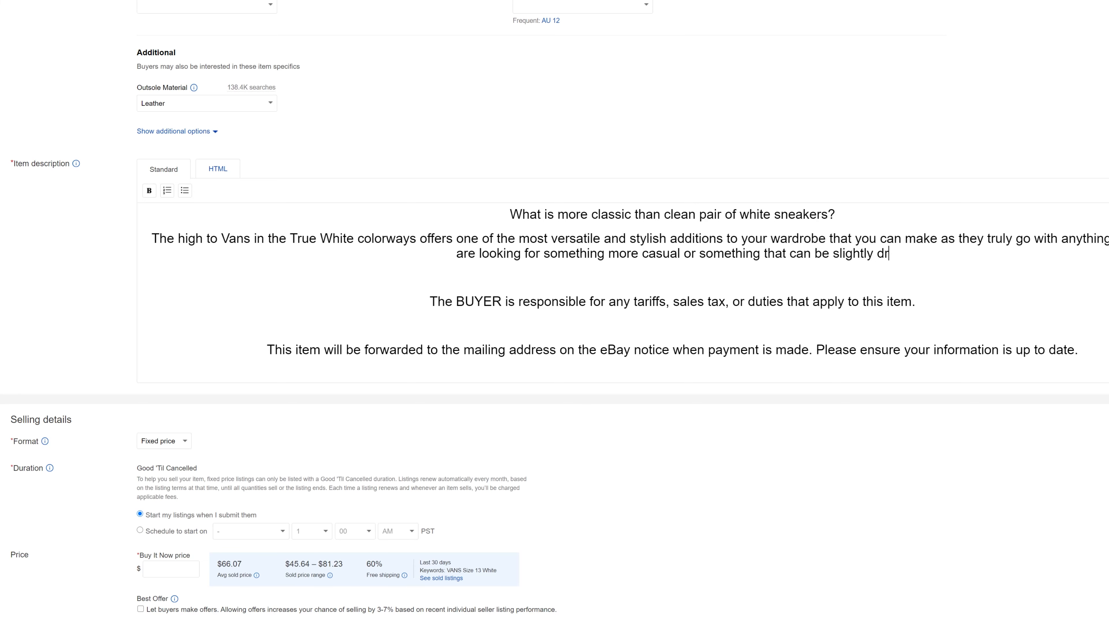
type("es")
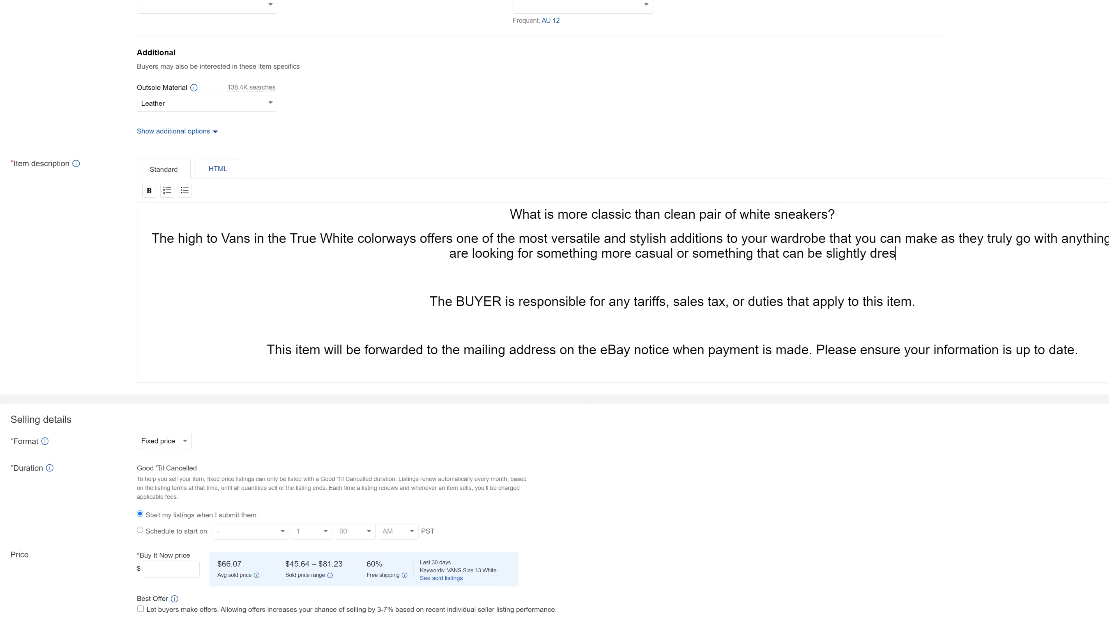
type("sed up if you need to look ")
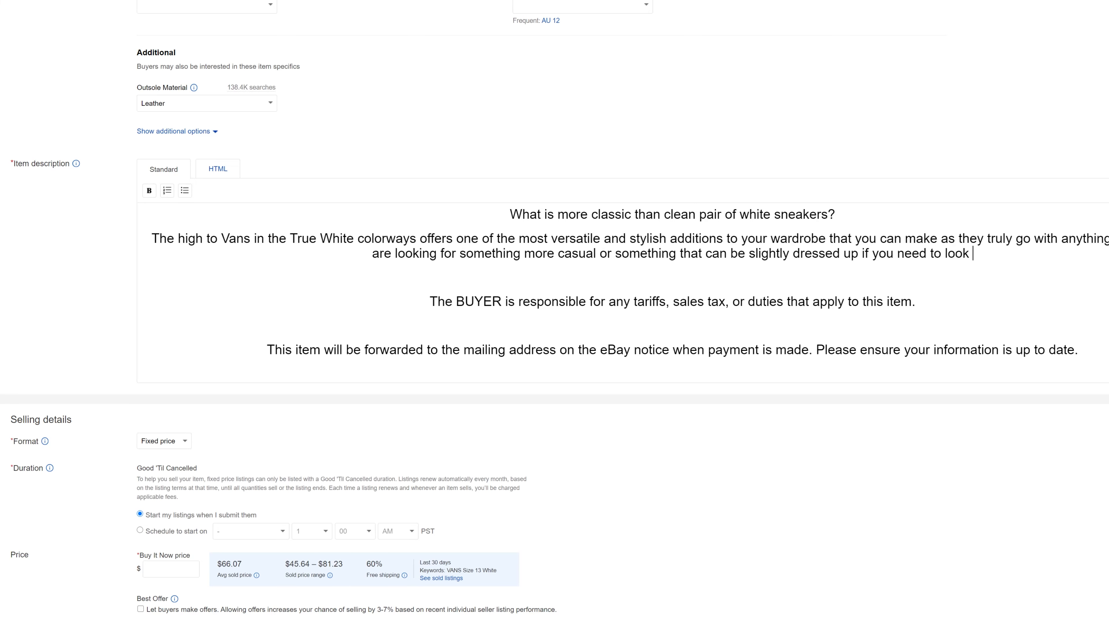
End the sentence with "presentable than you have found your sneaker!" and add a new line between it and the disclaimer.
type("presentable")
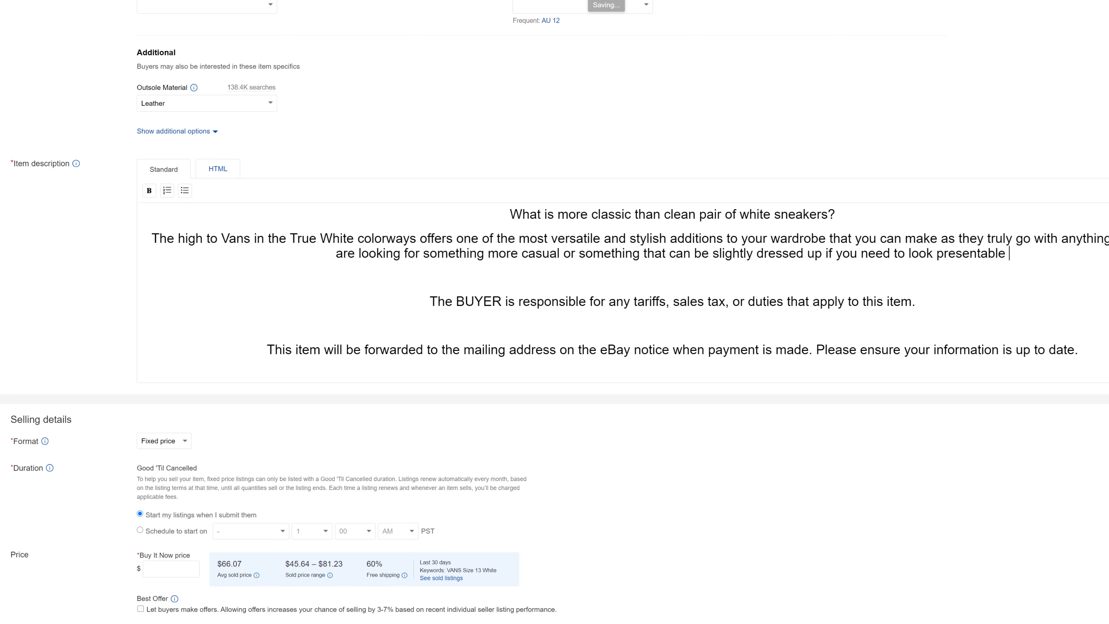
type(" than you ha")
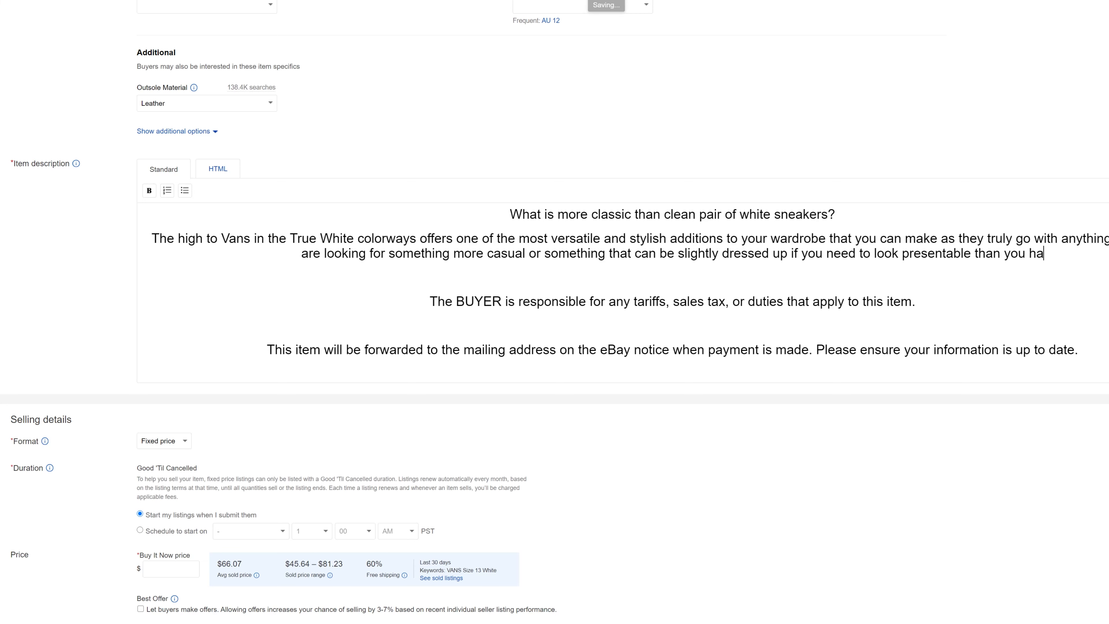
type("ve found your s")
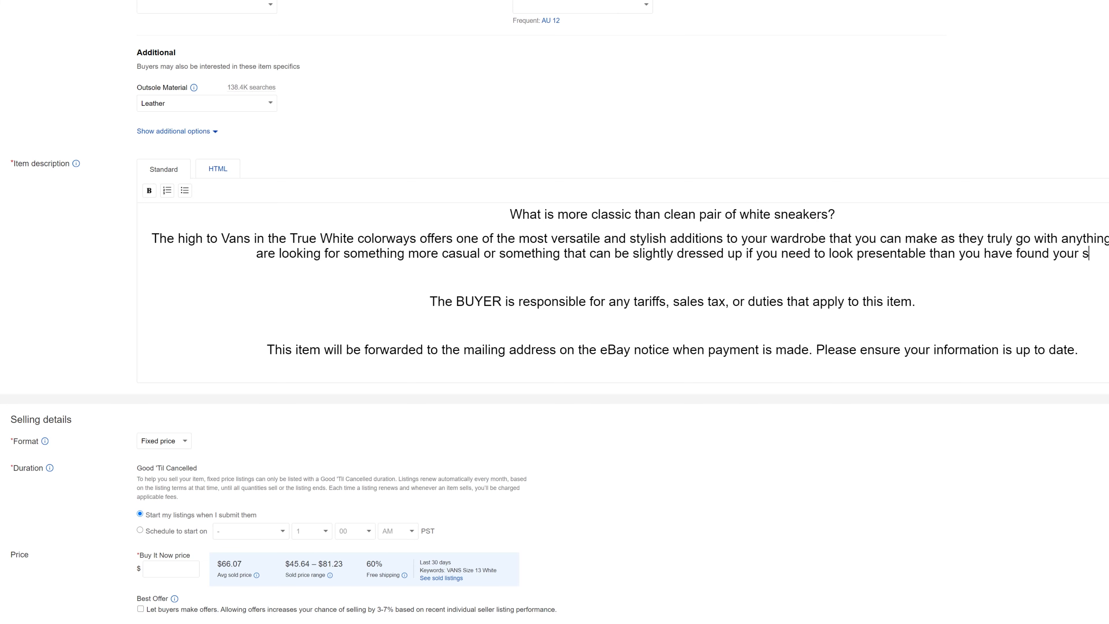
type("neaker!")
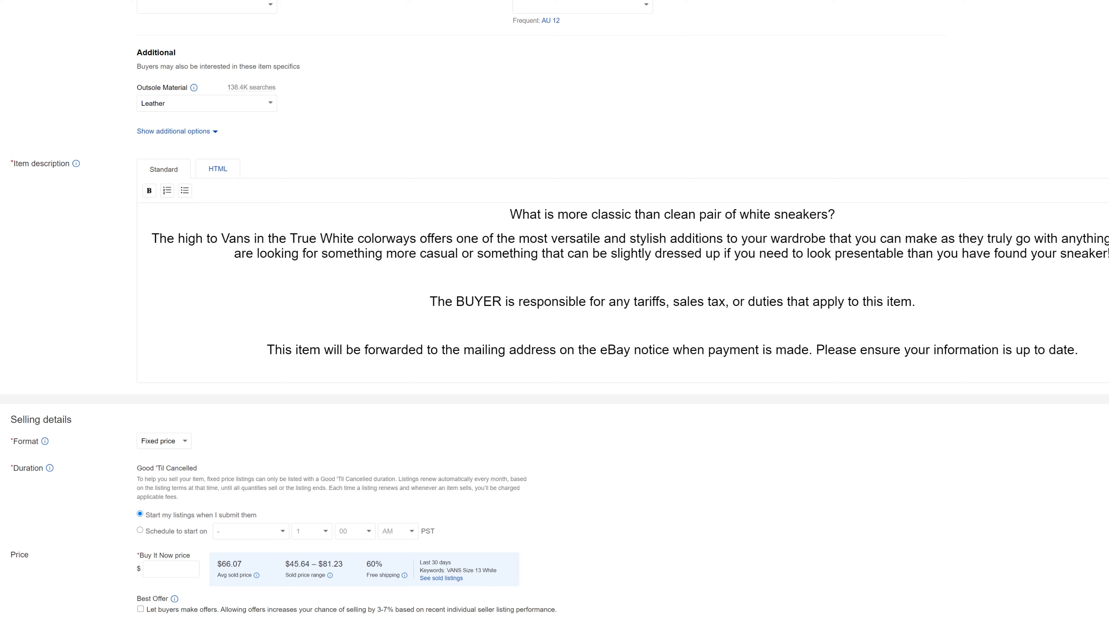
key("Return")
key("Return")
key("BackSpace")
key("BackSpace")
key("Return")
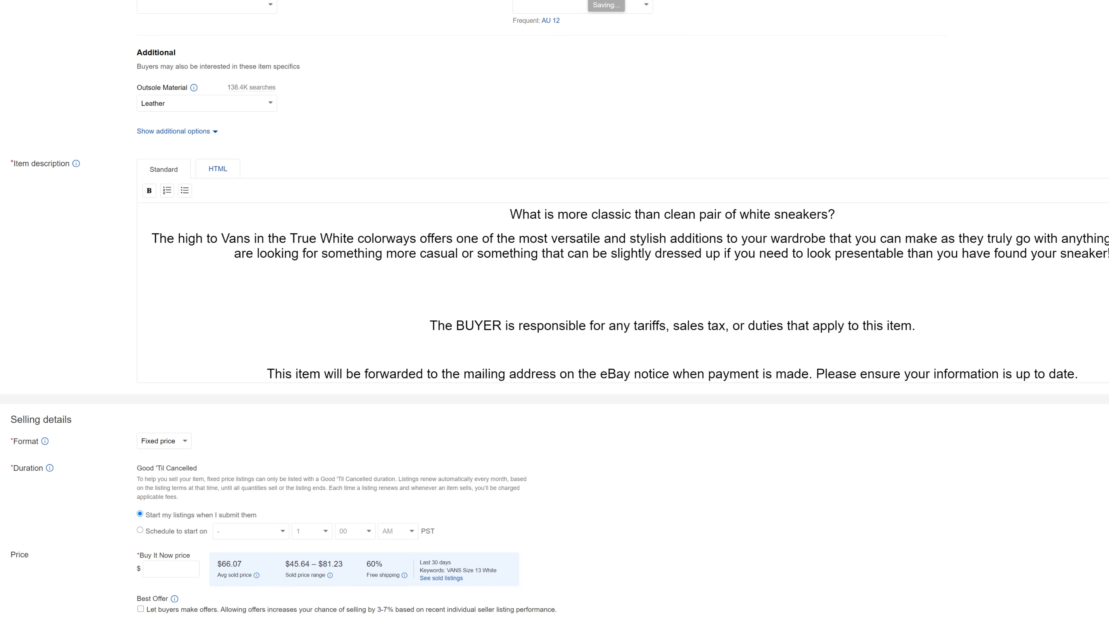
scroll(683, 273, "up", 15)
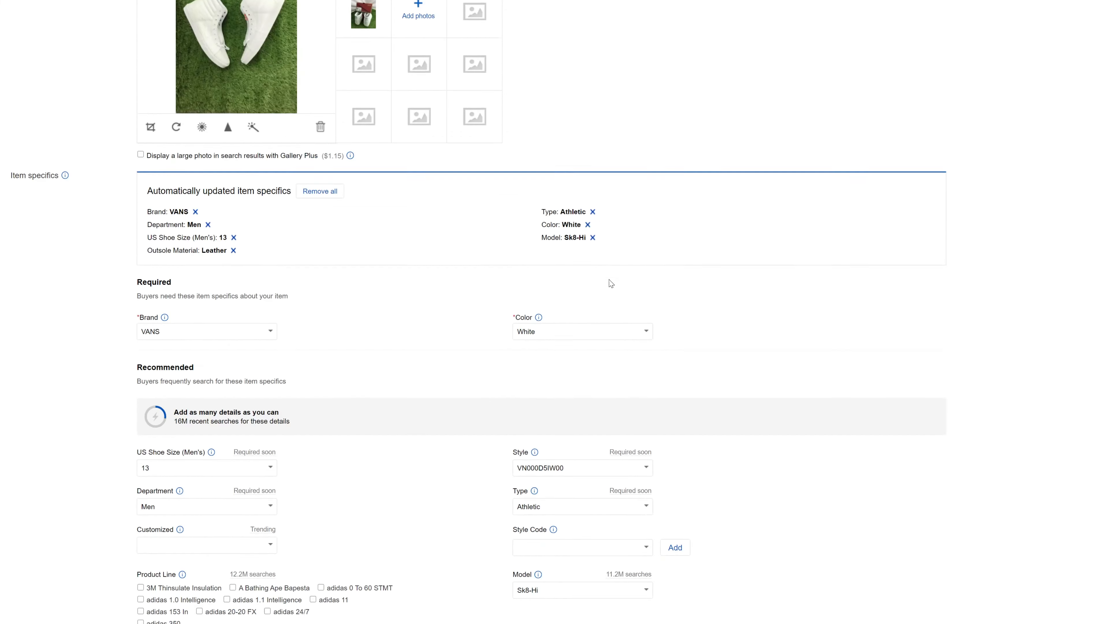
scroll(610, 284, "up", 3)
scroll(623, 260, "down", 15)
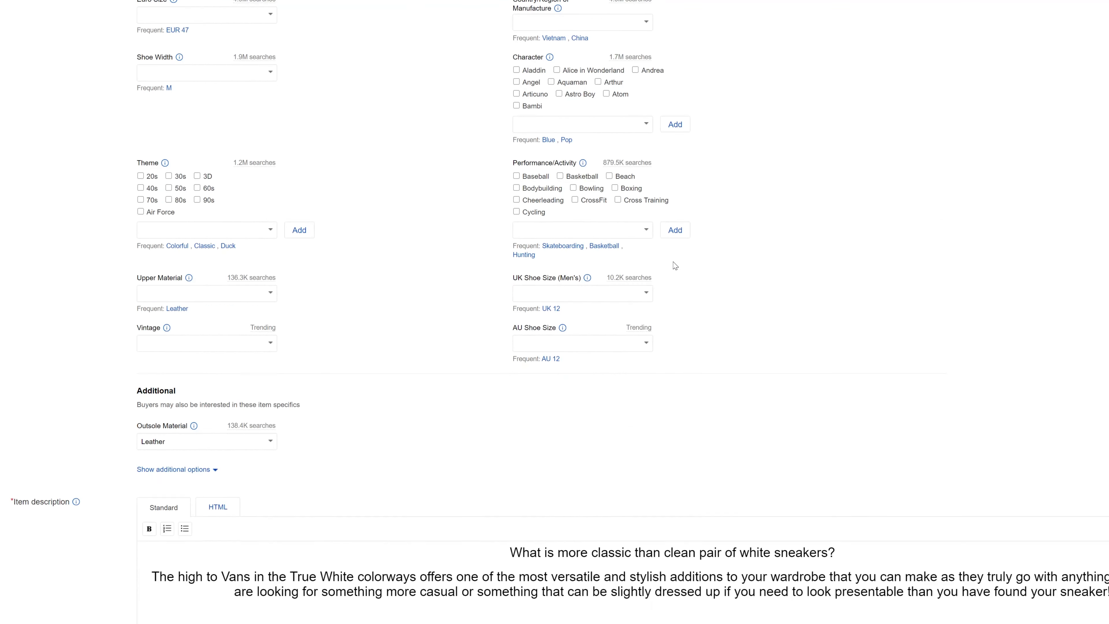
scroll(675, 266, "down", 5)
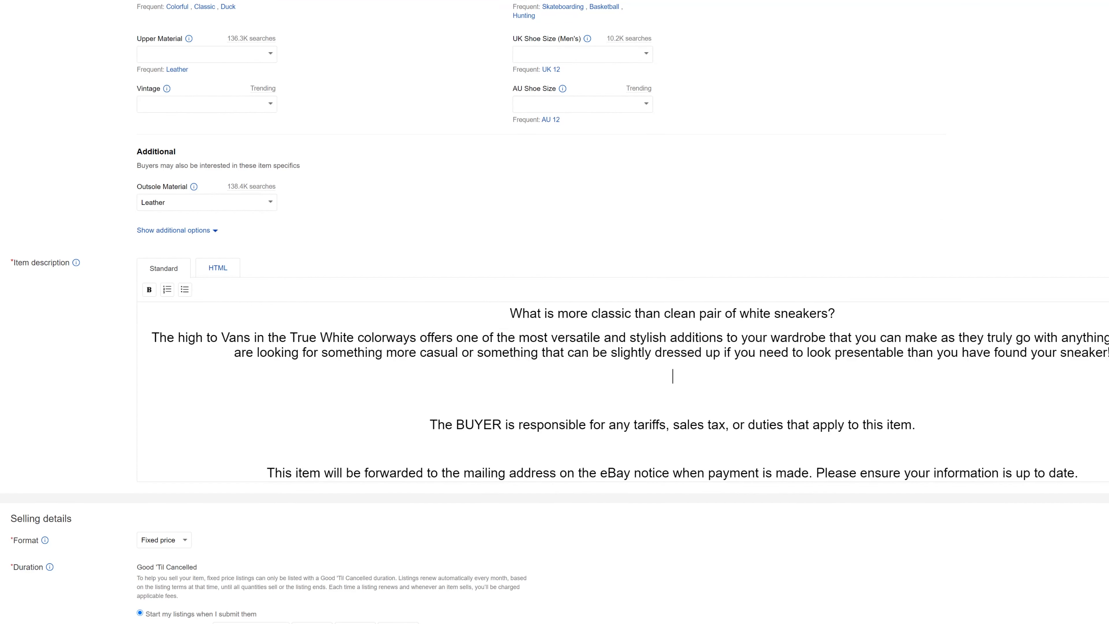
Add the description line "Now even sasquatch can look fly with these size 13 Vans." above the buyer disclaimer.
type("Now even sasquatch can look ")
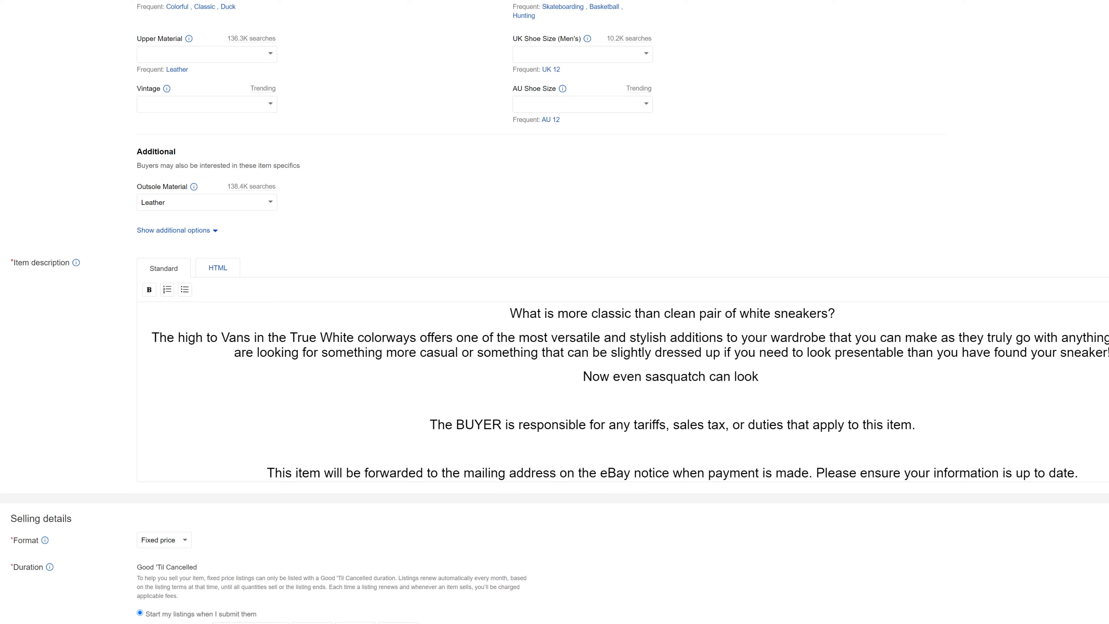
type("fly with t")
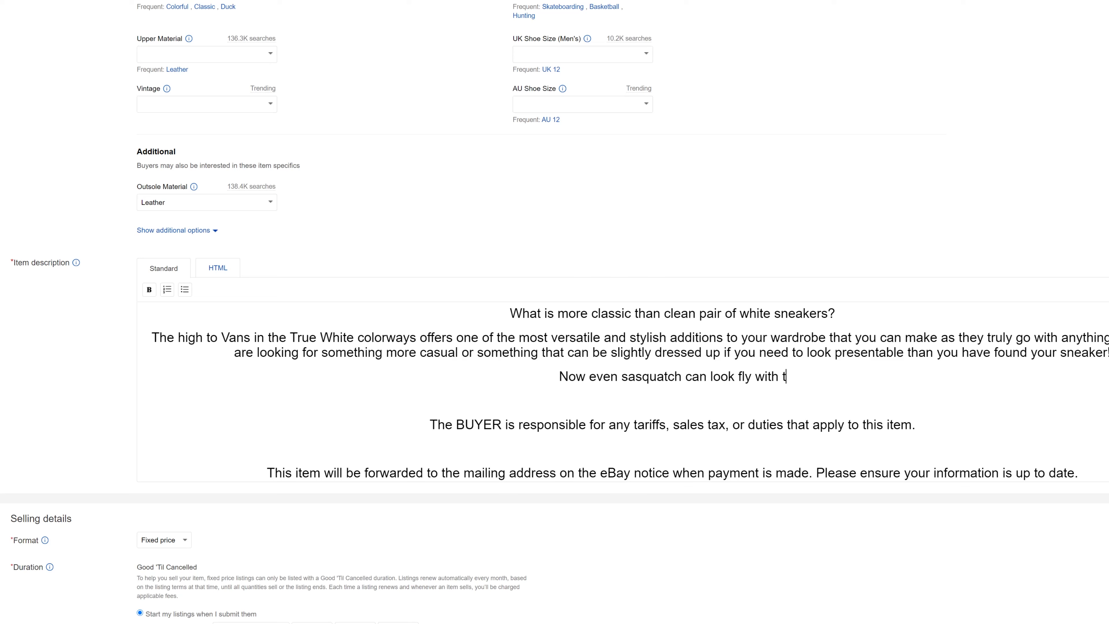
type("hese size ")
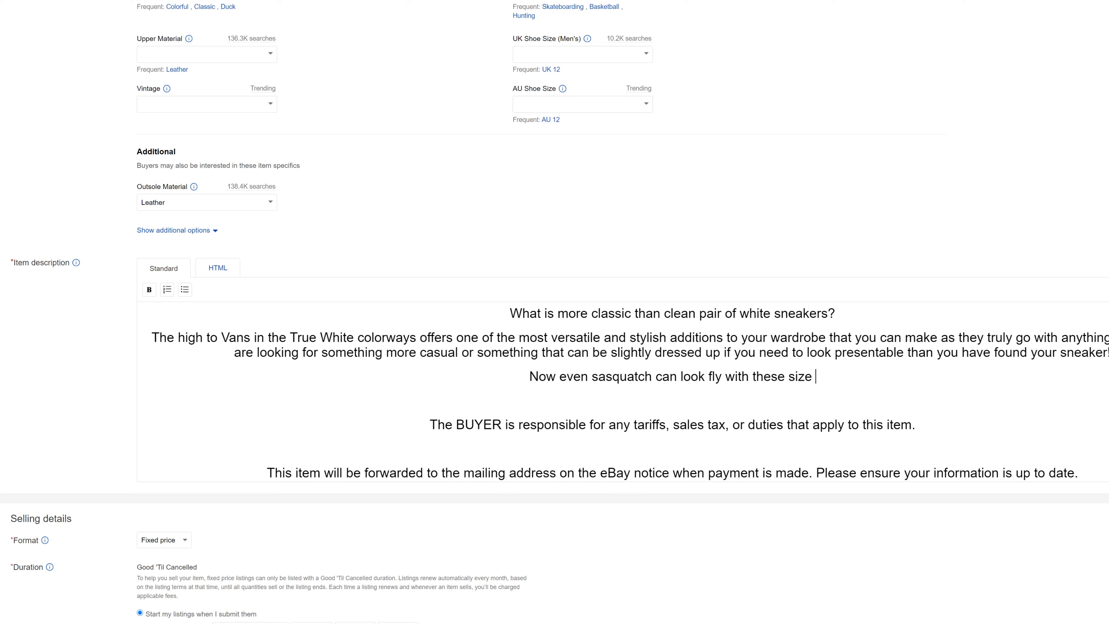
type("13 ")
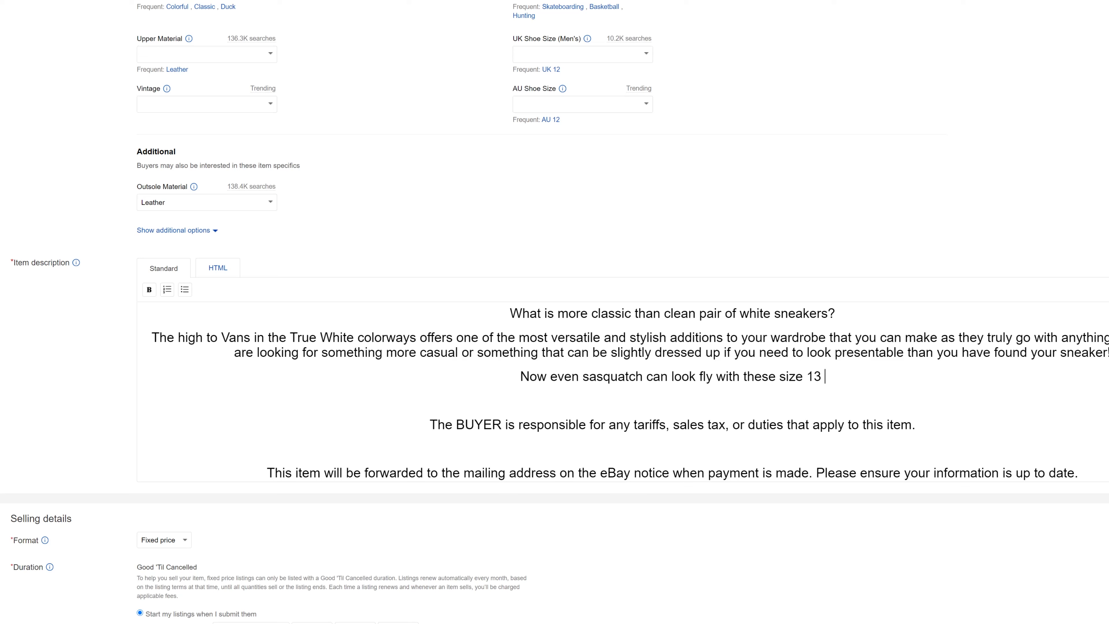
type("Vans.")
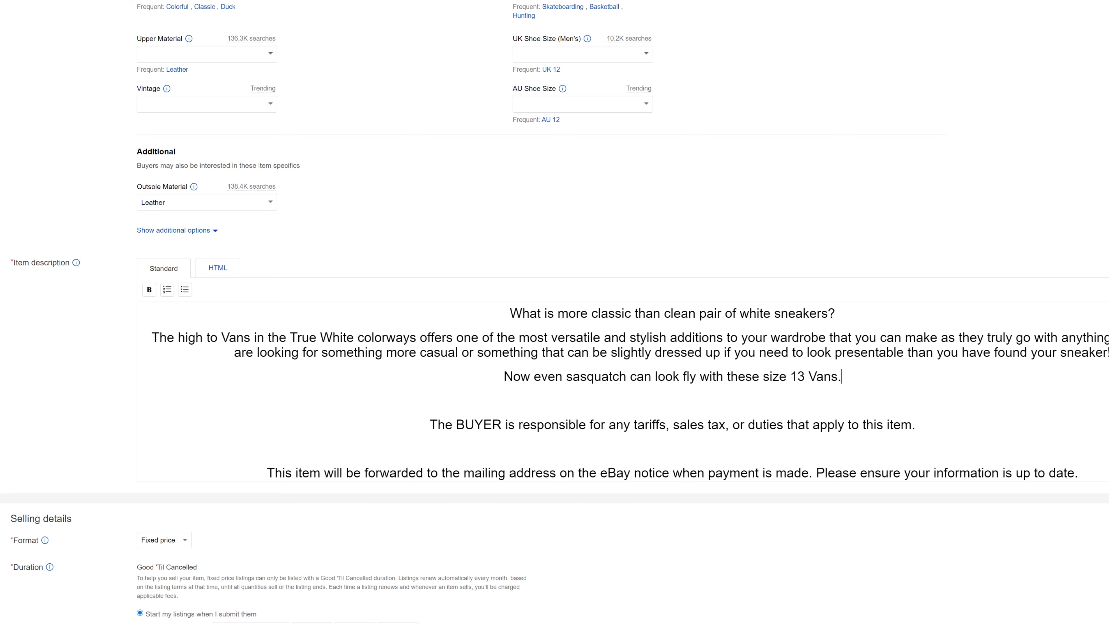
Add another description line reading "These shoes are brand new with tags and completely DEADSTOCK.".
scroll(606, 252, "up", 2)
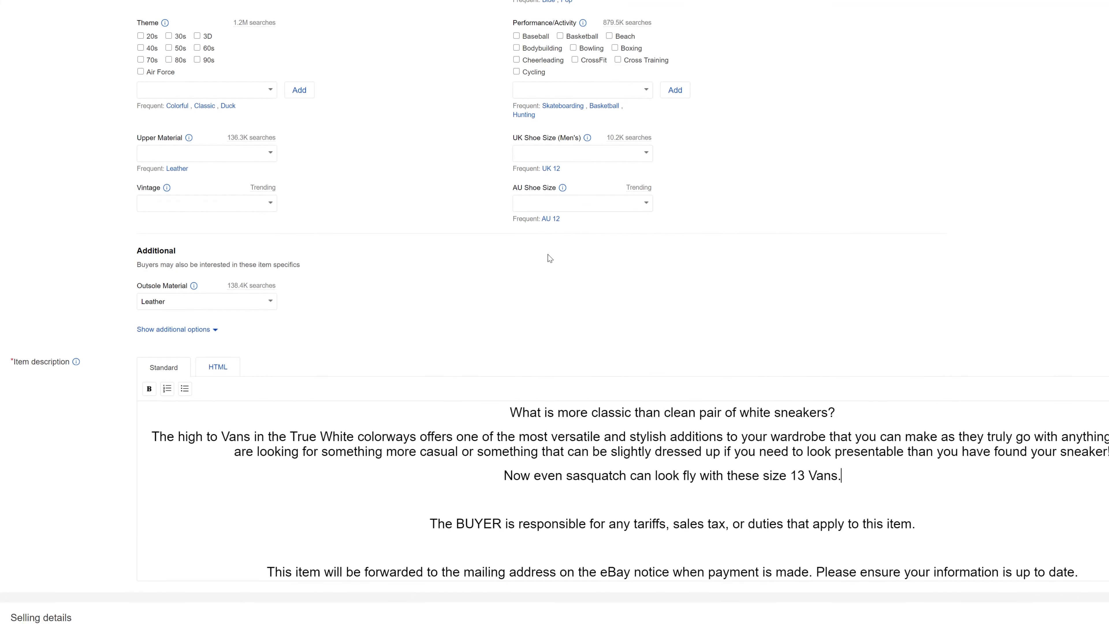
scroll(606, 252, "down", 1)
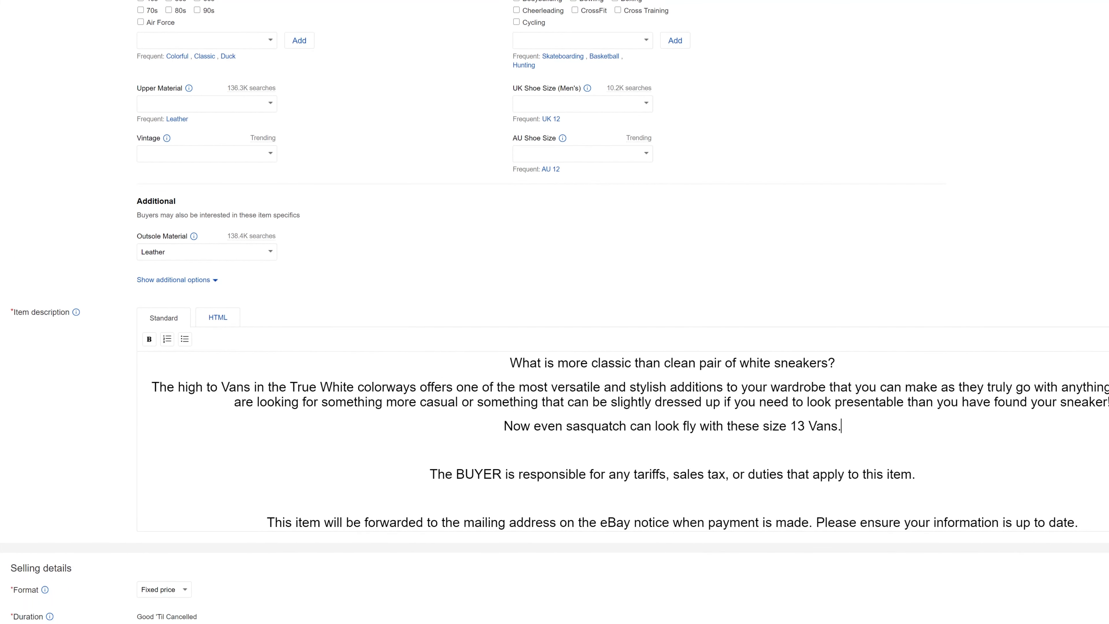
key("Return")
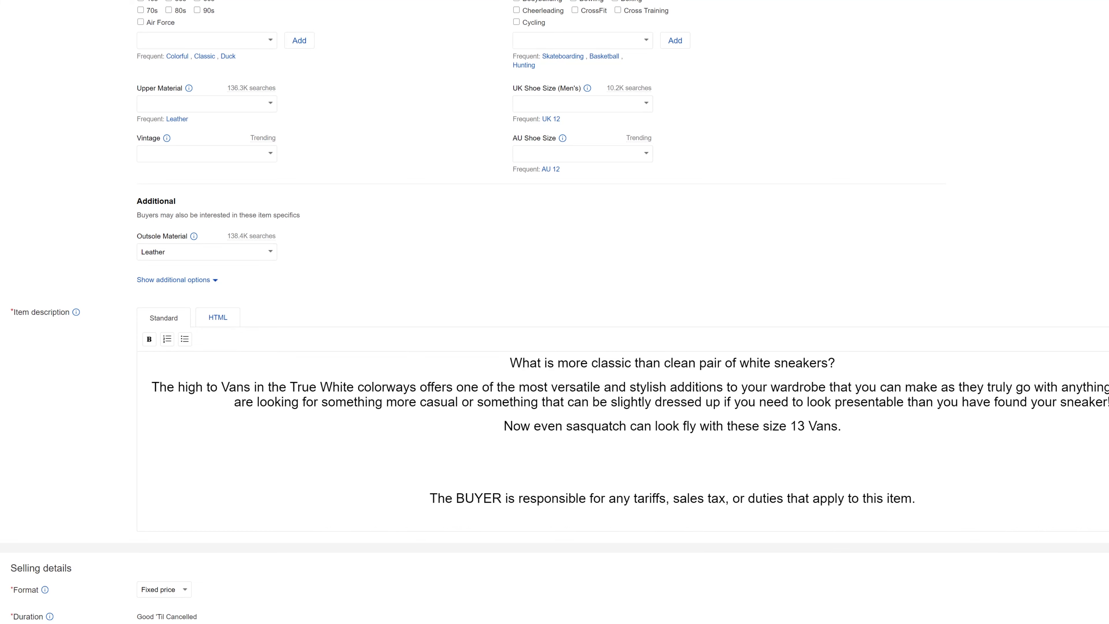
type("These shoes are brand n")
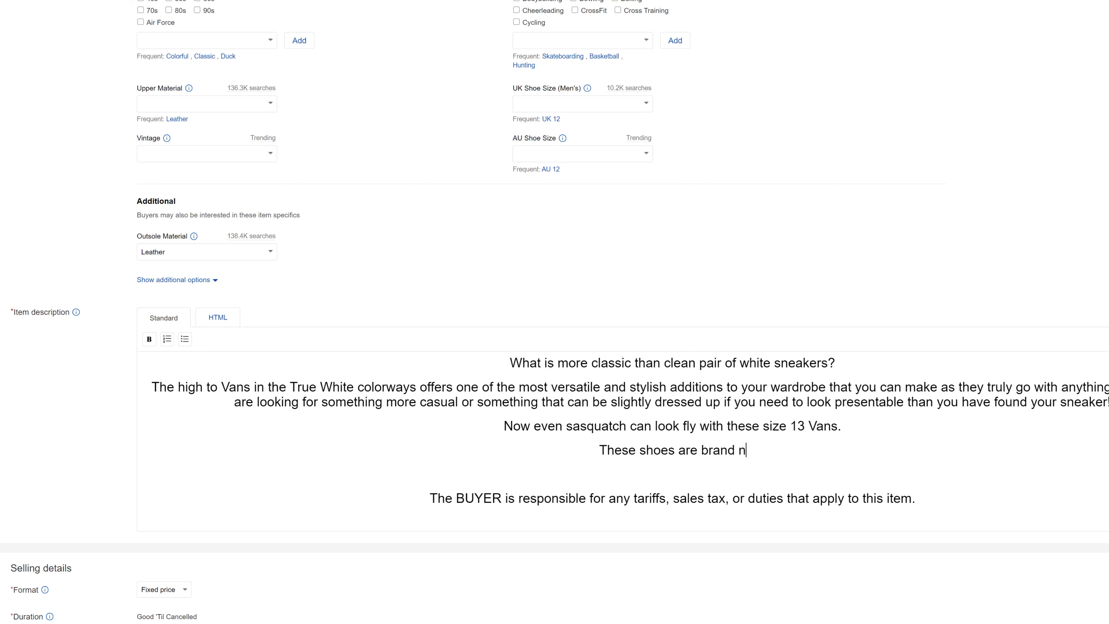
type("ew with tags ")
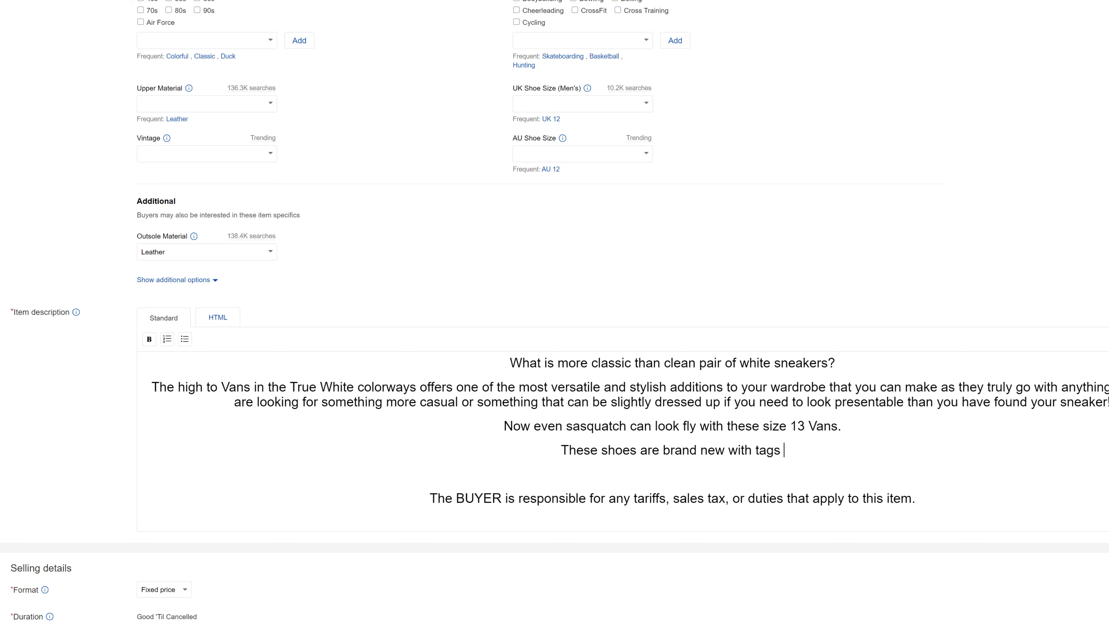
type("and completely ")
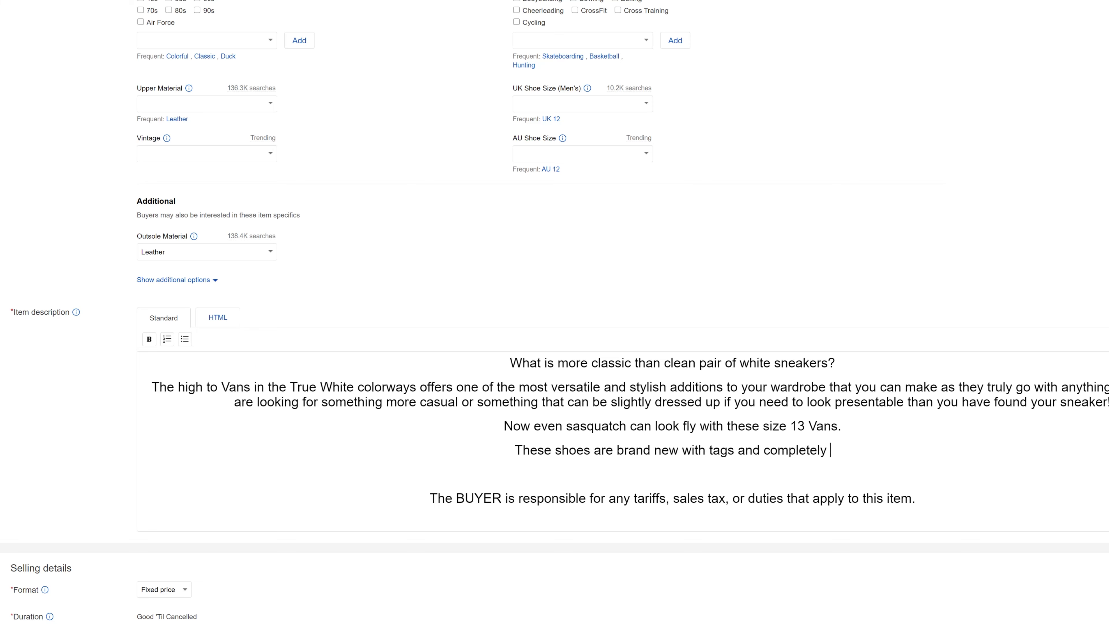
type("DEADSTOCK.")
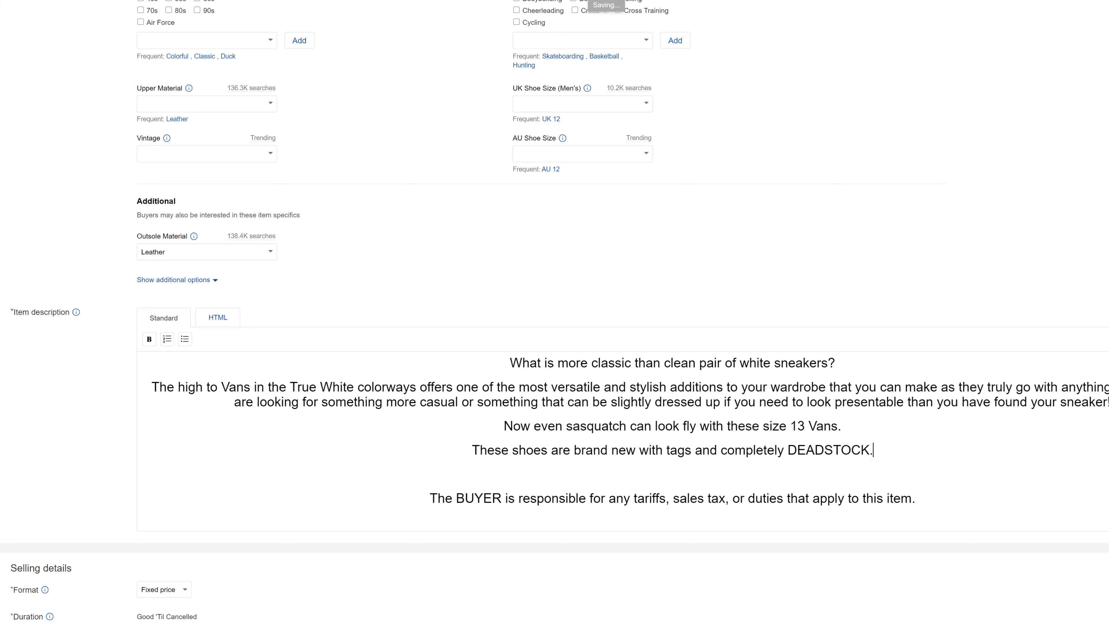
Review the description through its disclaimer and enable Best Offer in the selling details.
scroll(395, 280, "down", 3)
scroll(395, 279, "down", 3)
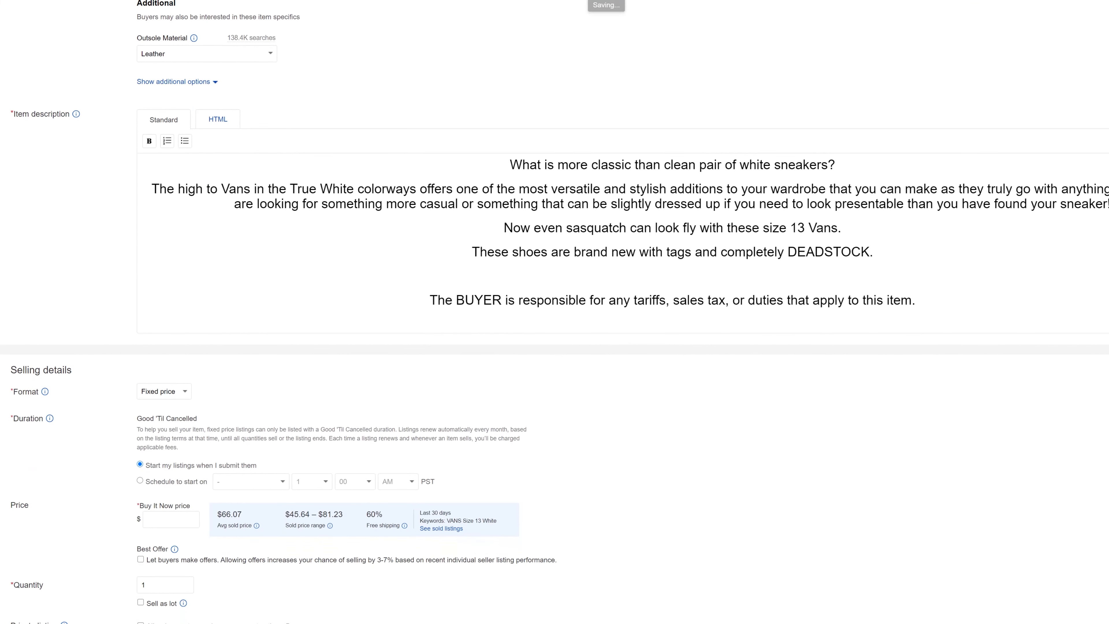
scroll(622, 242, "down", 2)
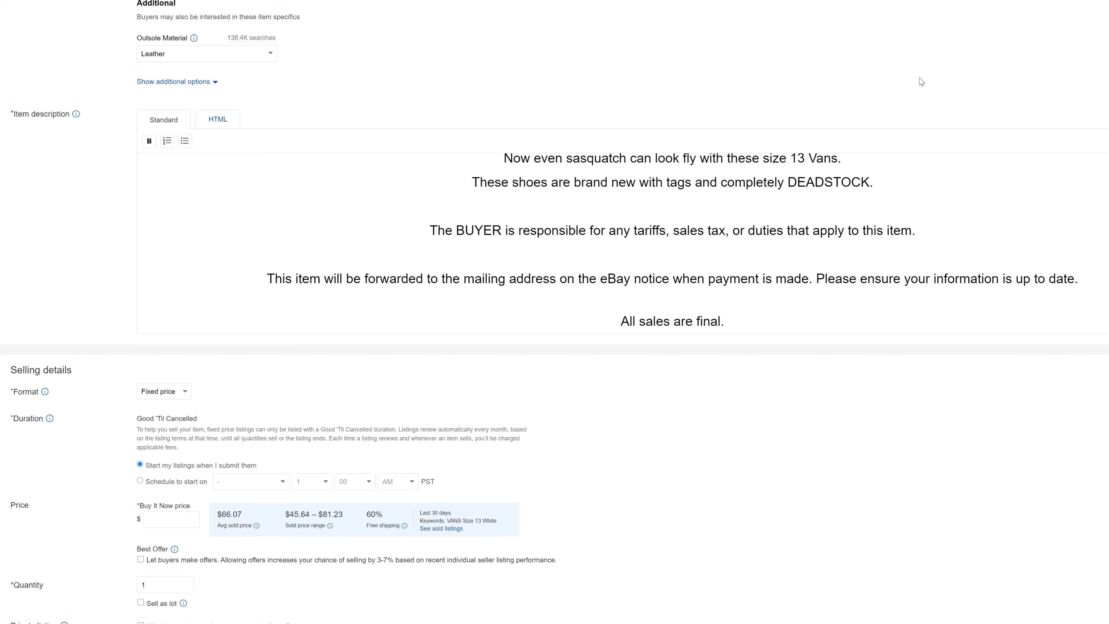
scroll(554, 305, "up", 2)
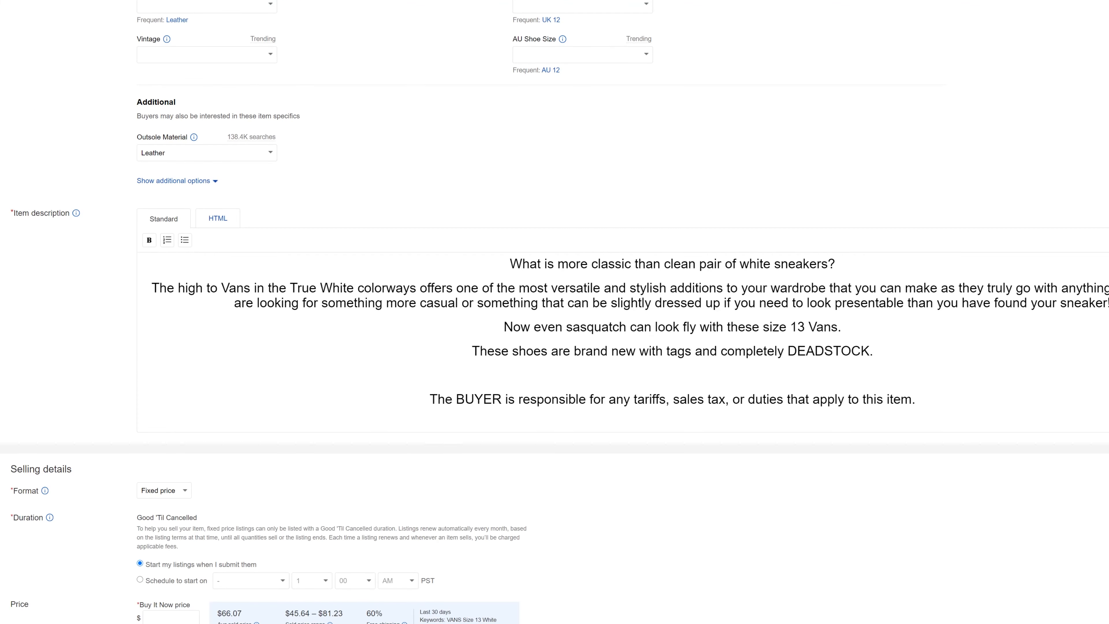
scroll(724, 139, "down", 3)
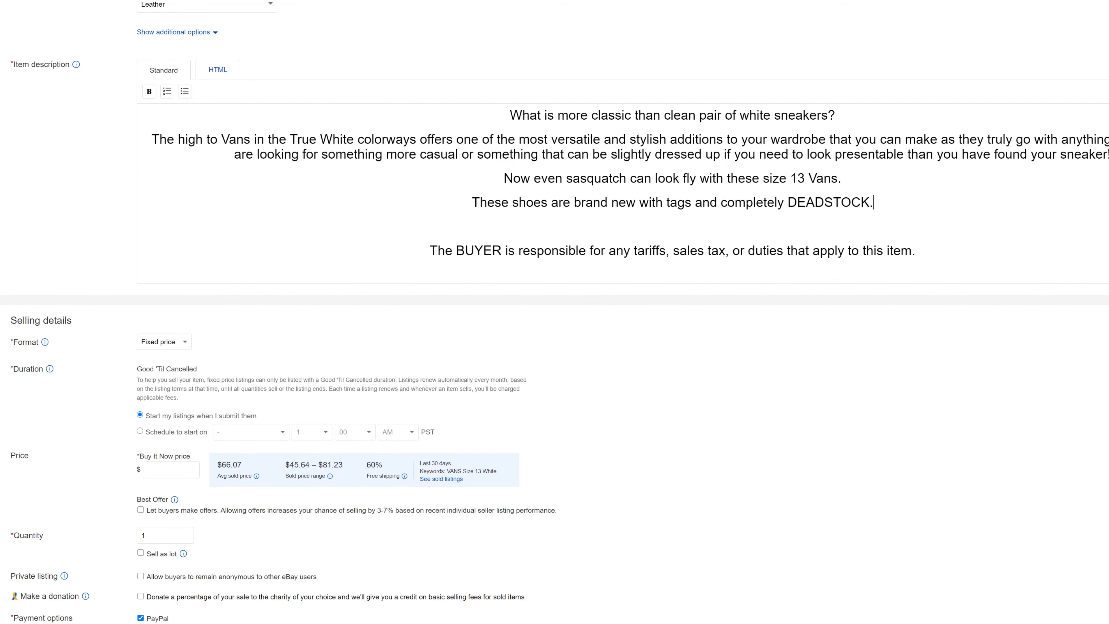
scroll(555, 312, "up", 1)
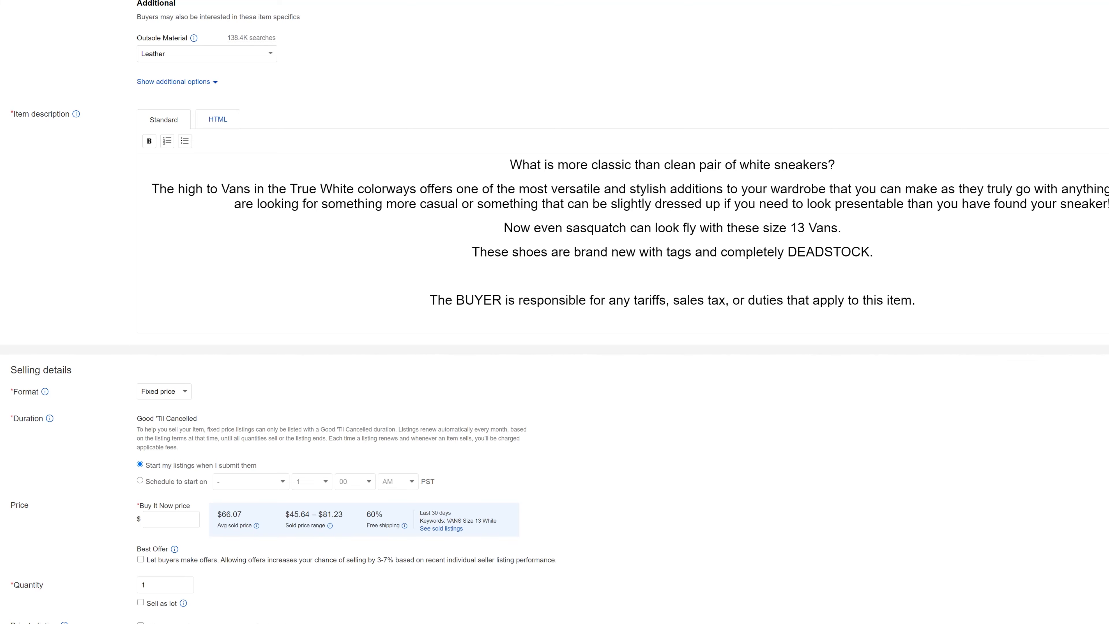
left_click(140, 559)
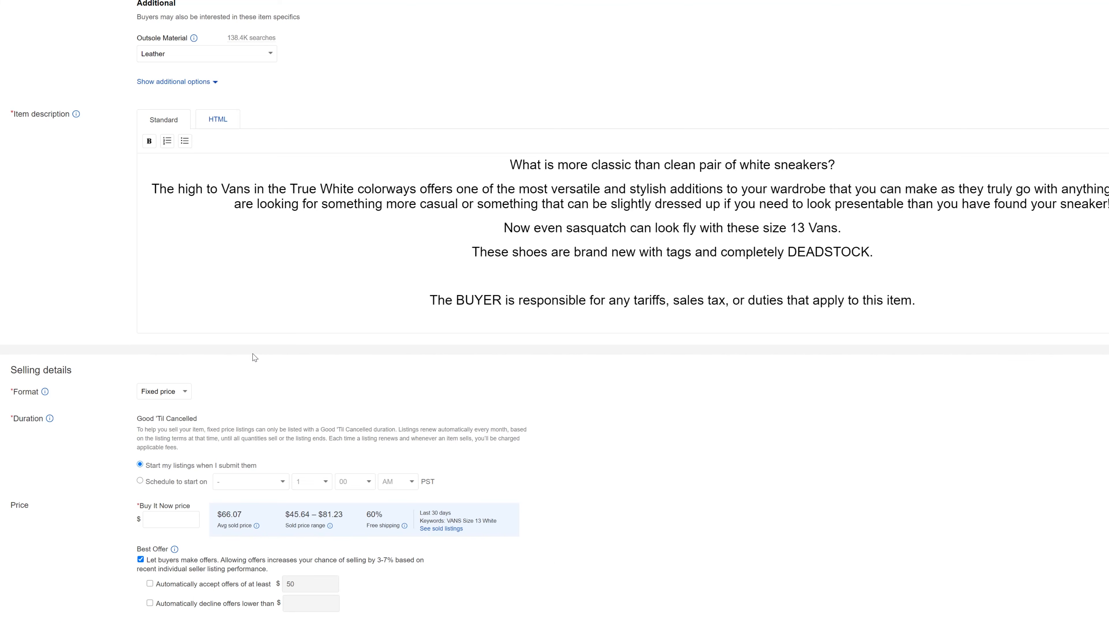
Keep the listing format at Fixed price and set the Buy It Now price to $74.99.
scroll(254, 357, "down", 3)
left_click(183, 243)
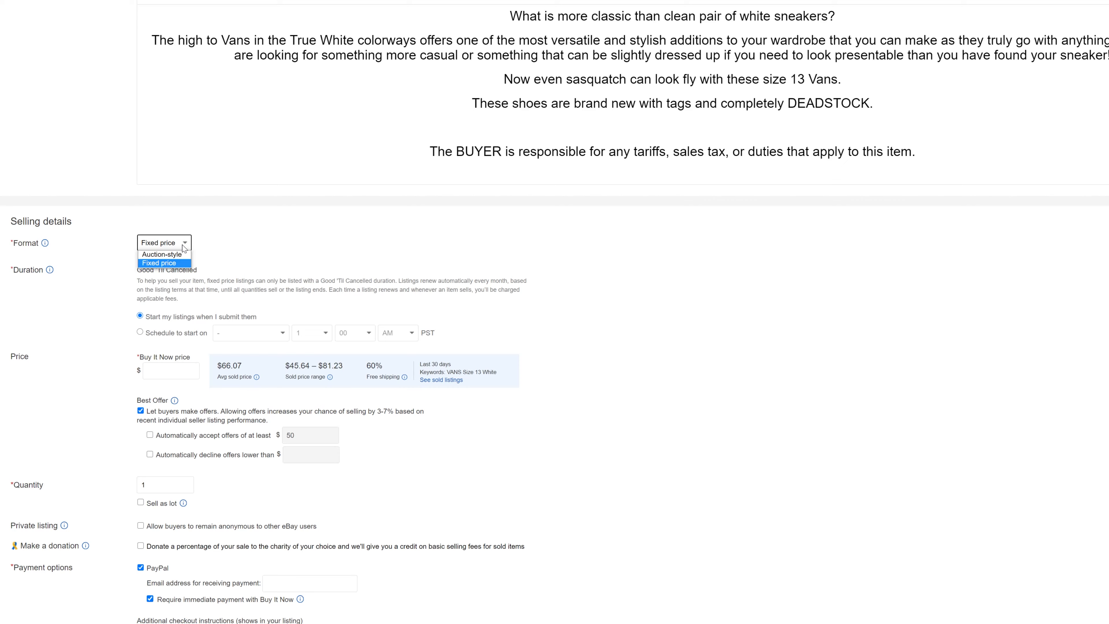
left_click(301, 266)
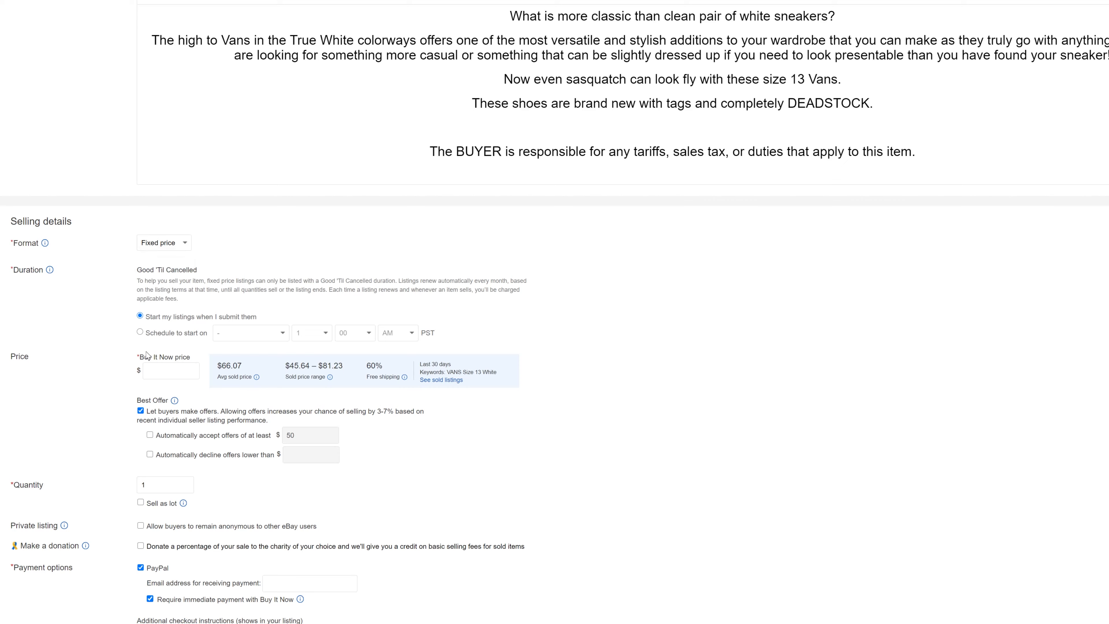
scroll(182, 344, "down", 1)
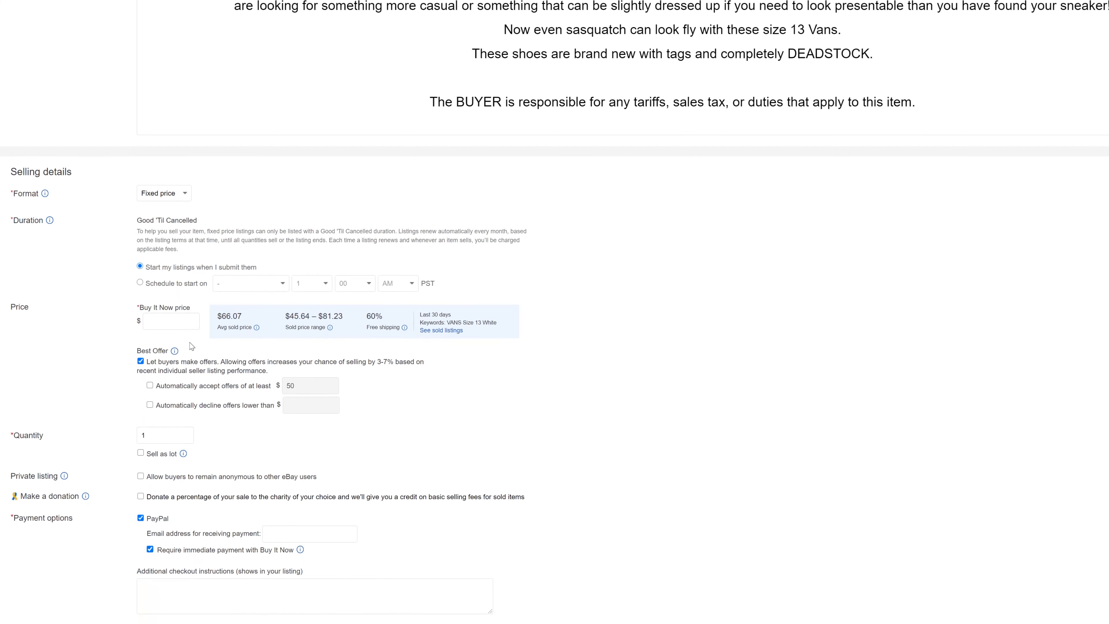
left_click(170, 321)
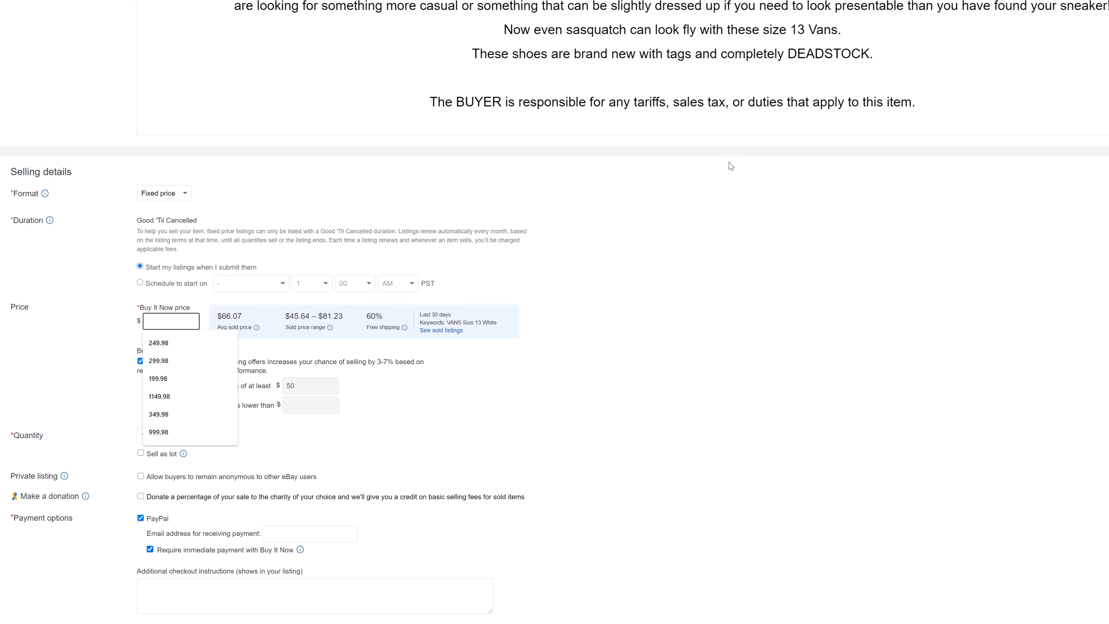
type("74.99")
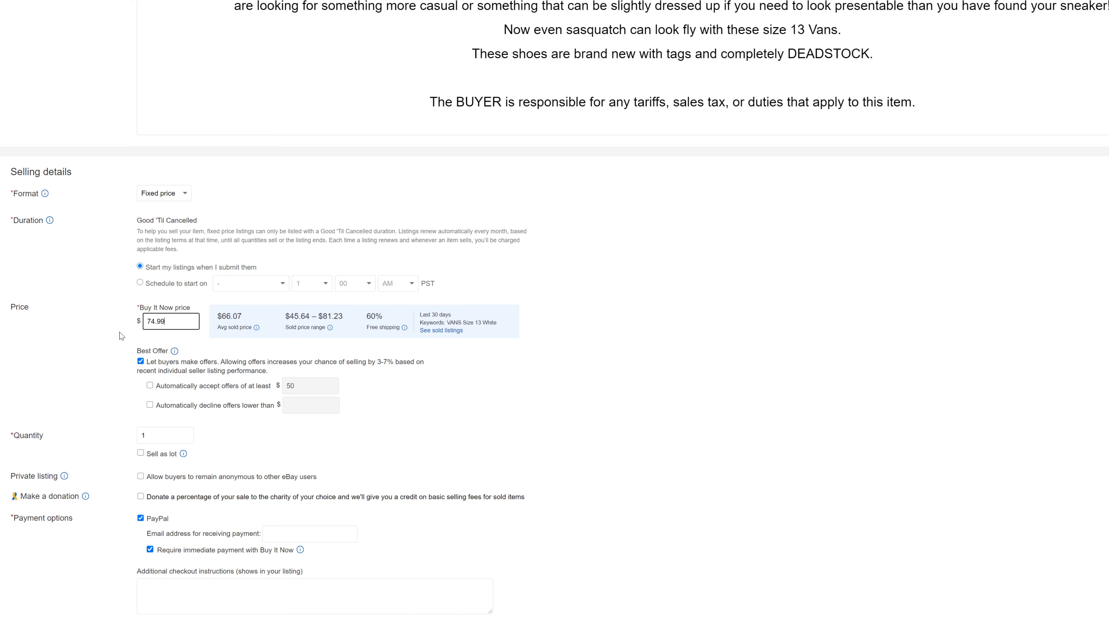
Try automatic acceptance of offers of at least $50, and turn Best Offer off again.
left_click(149, 385)
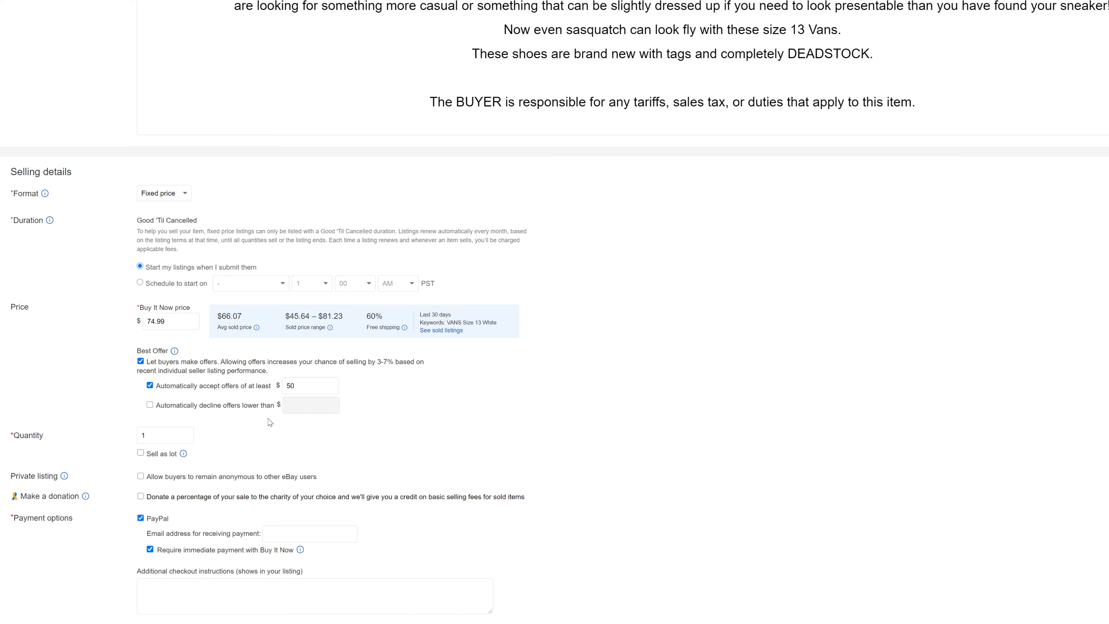
left_click(140, 361)
left_click(150, 385)
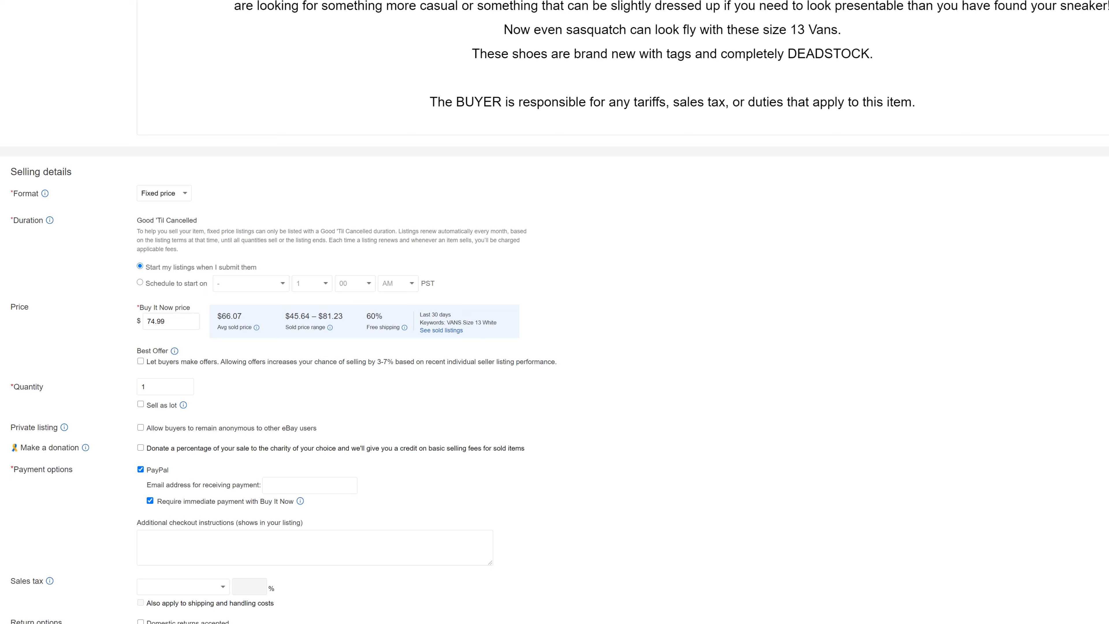
left_click_drag(151, 386, 110, 382)
left_click(278, 372)
Look over the payment settings and the list of sales tax states, leaving the state blank.
scroll(160, 379, "down", 2)
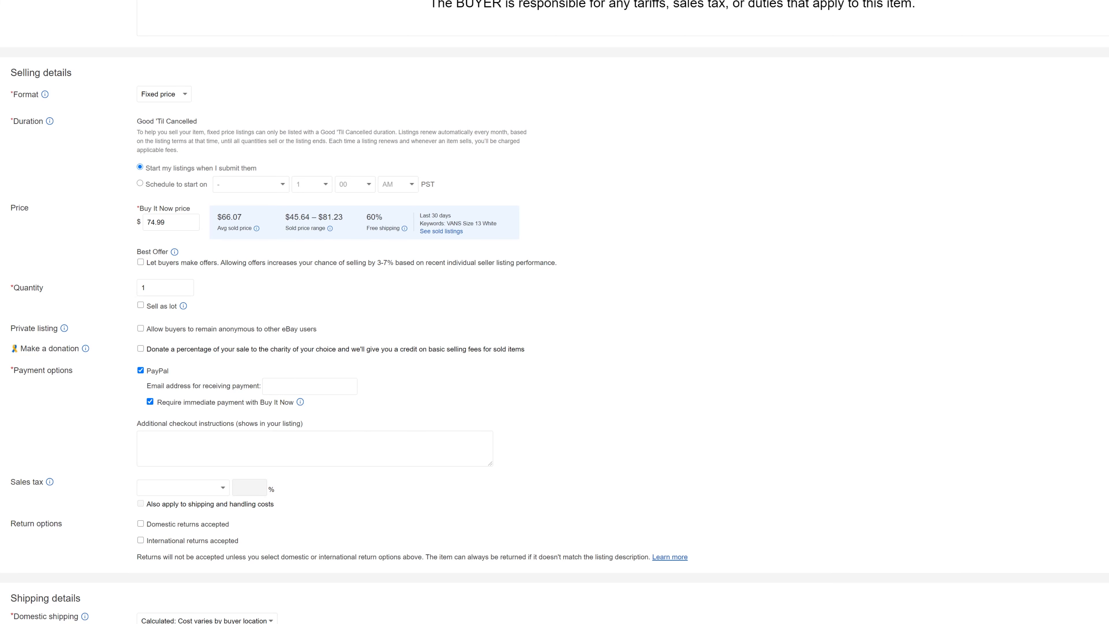
left_click_drag(355, 412, 161, 406)
left_click(676, 397)
scroll(199, 384, "down", 2)
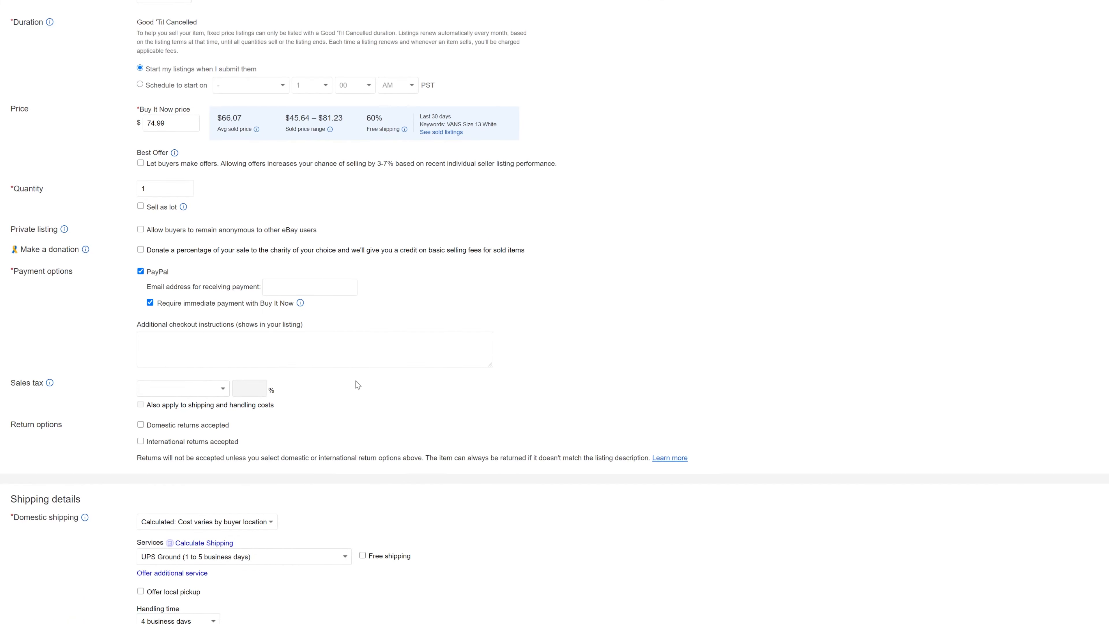
left_click(215, 396)
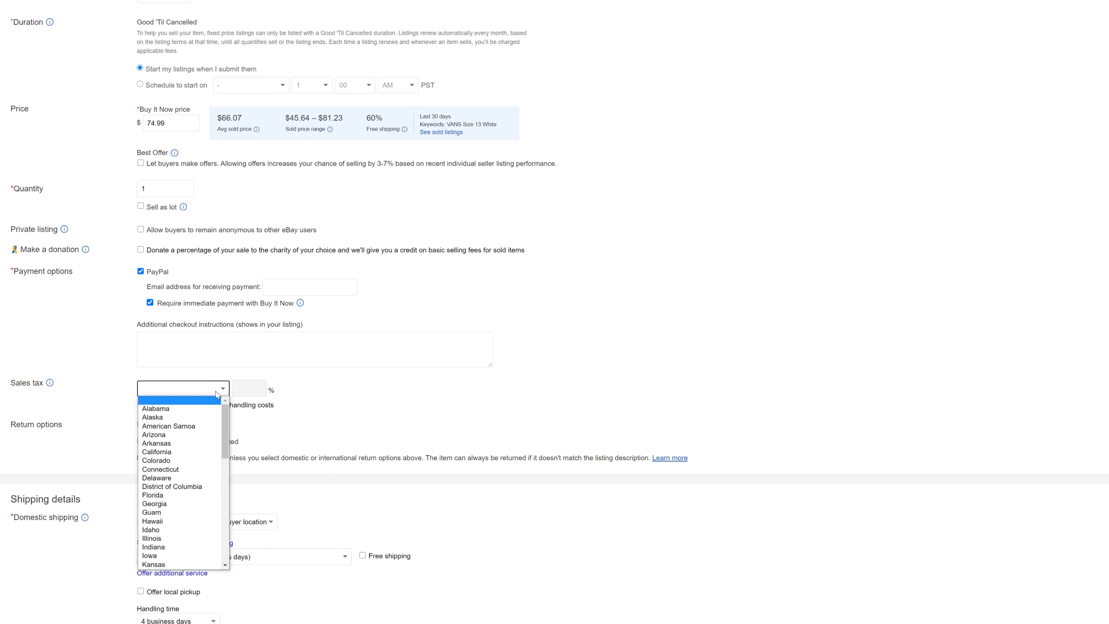
scroll(210, 417, "down", 3)
scroll(209, 419, "down", 7)
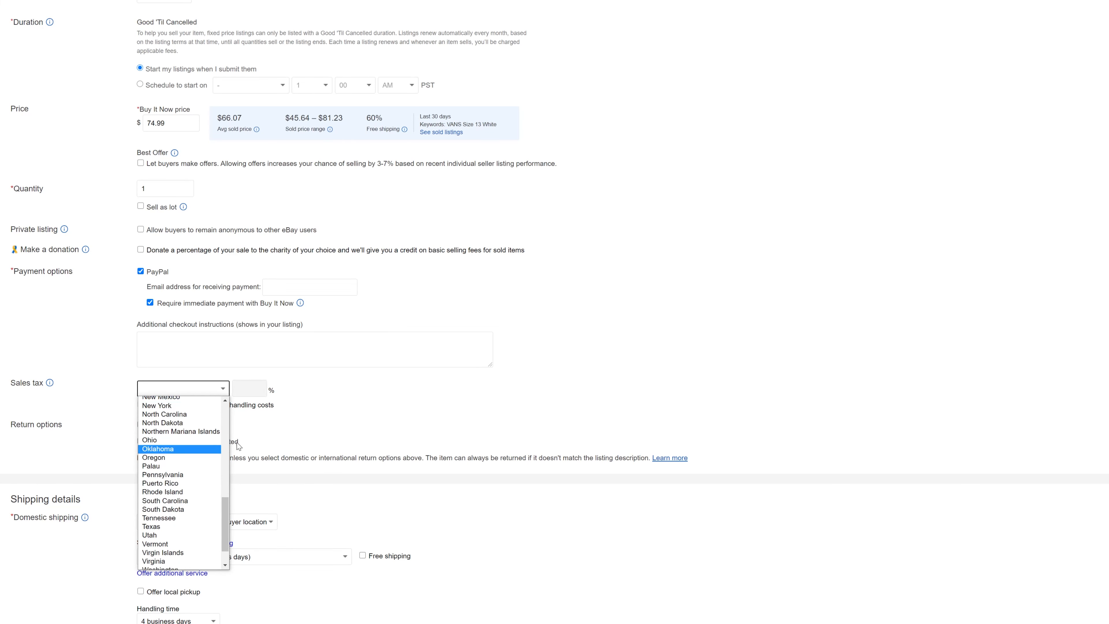
scroll(194, 454, "down", 1)
scroll(195, 454, "up", 10)
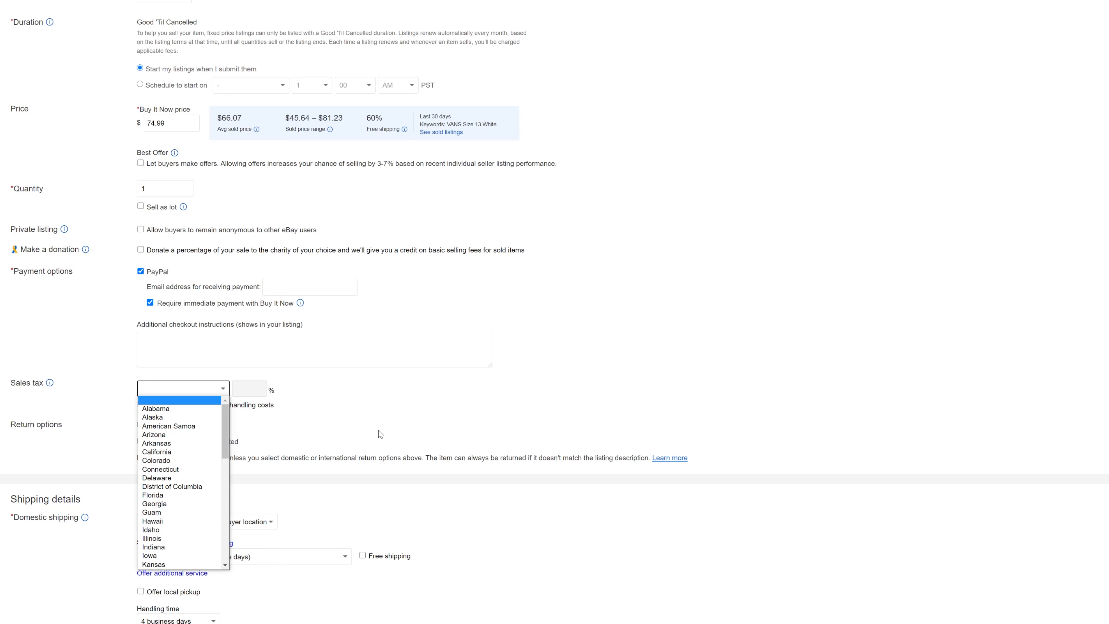
left_click(386, 420)
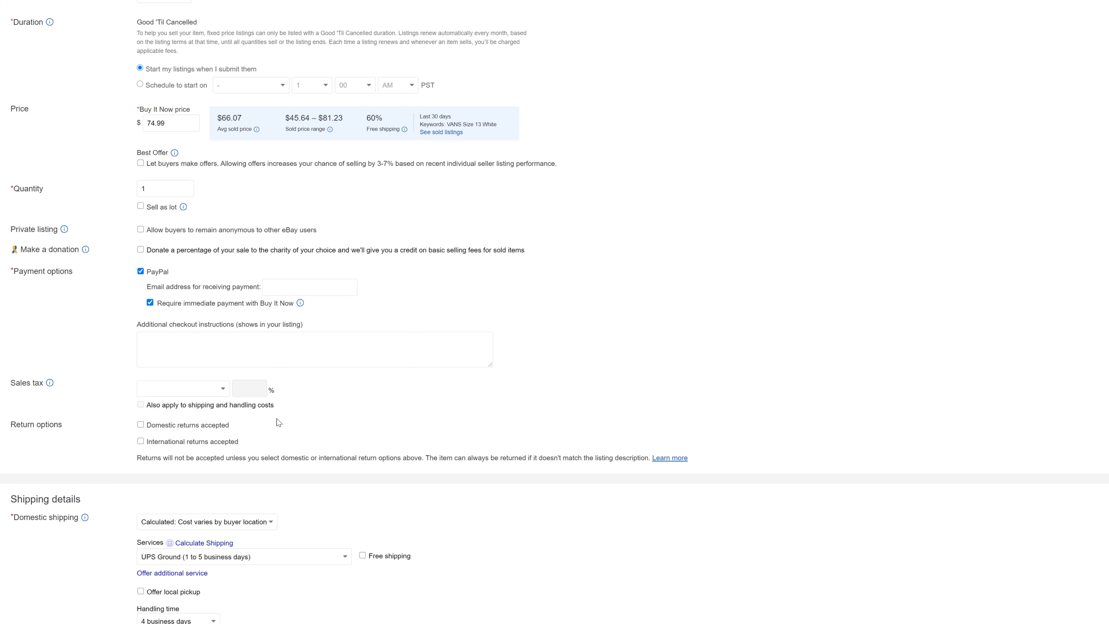
Switch domestic shipping to Flat: same cost to all buyers and set the UPS Ground cost to $35.
scroll(320, 398, "down", 3)
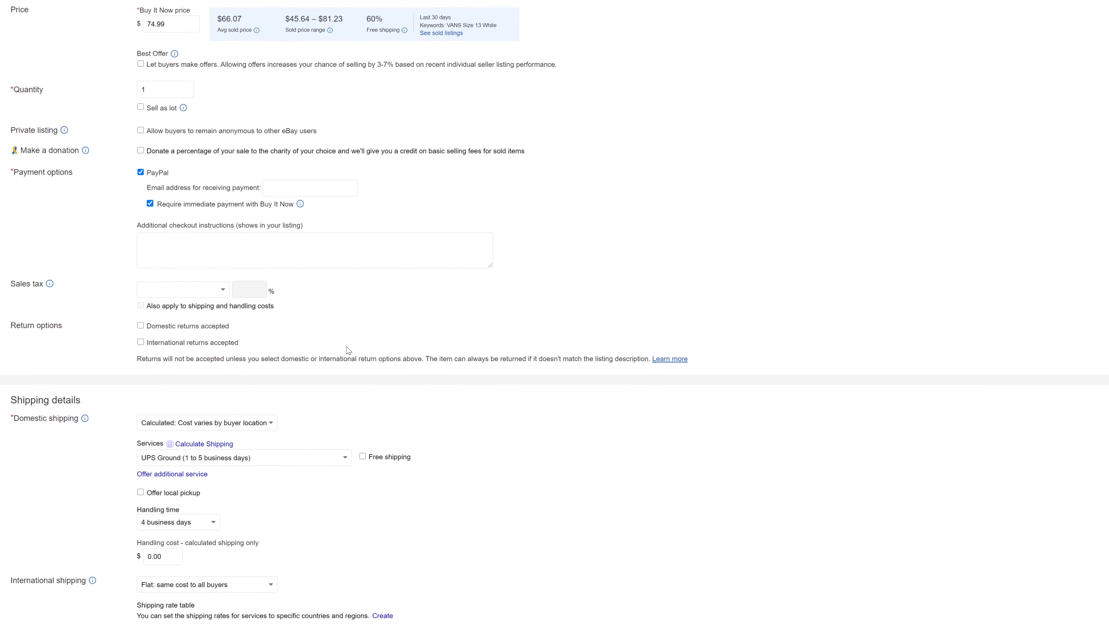
scroll(359, 313, "down", 4)
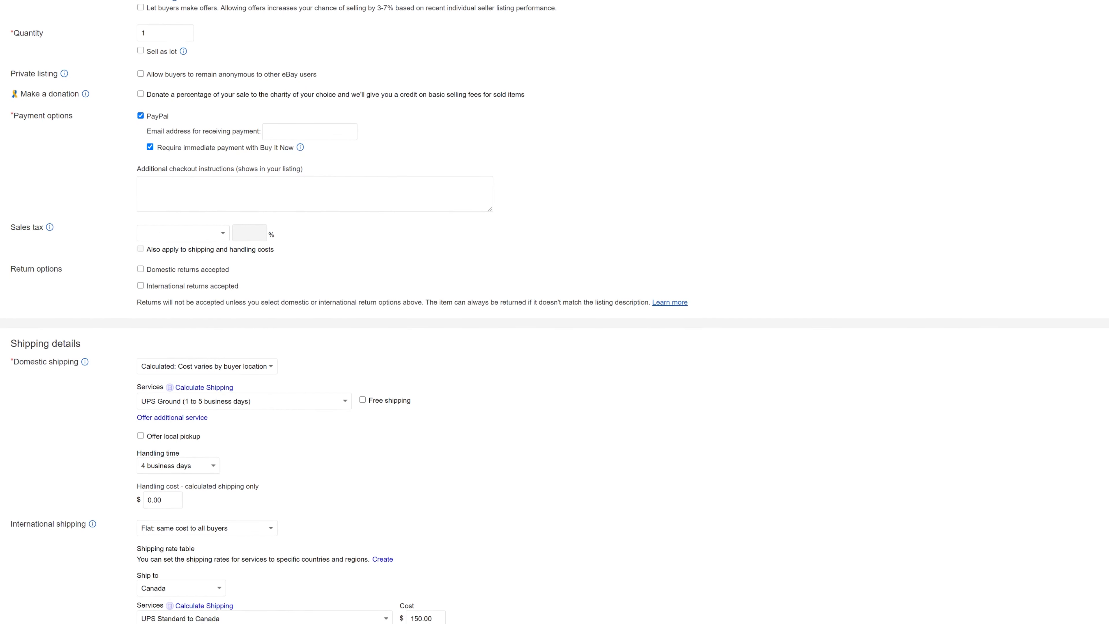
scroll(362, 306, "down", 3)
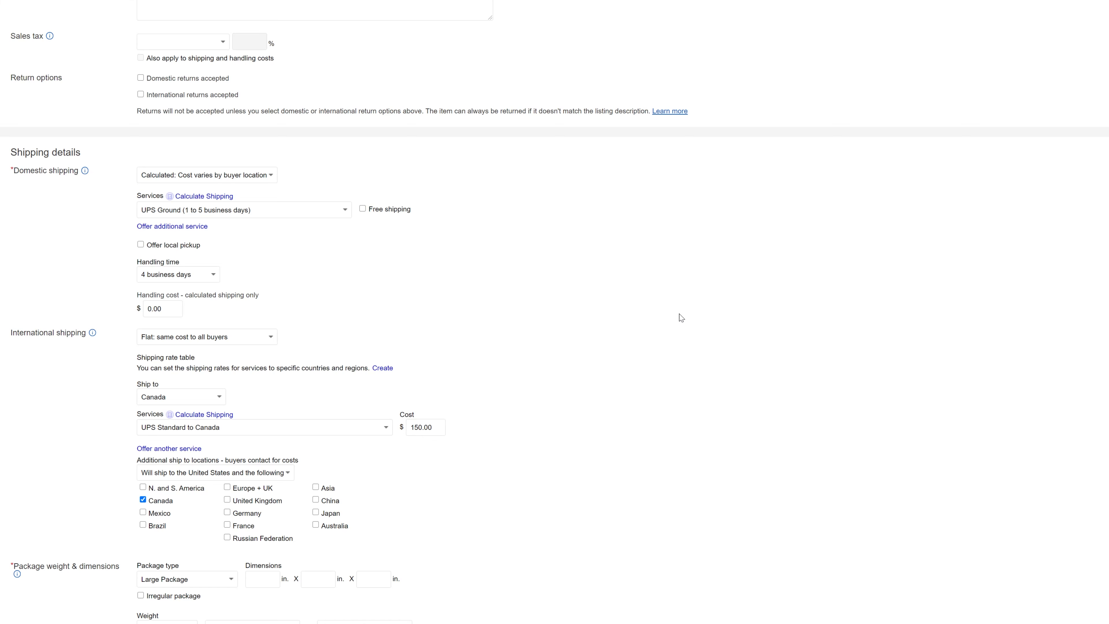
left_click(252, 176)
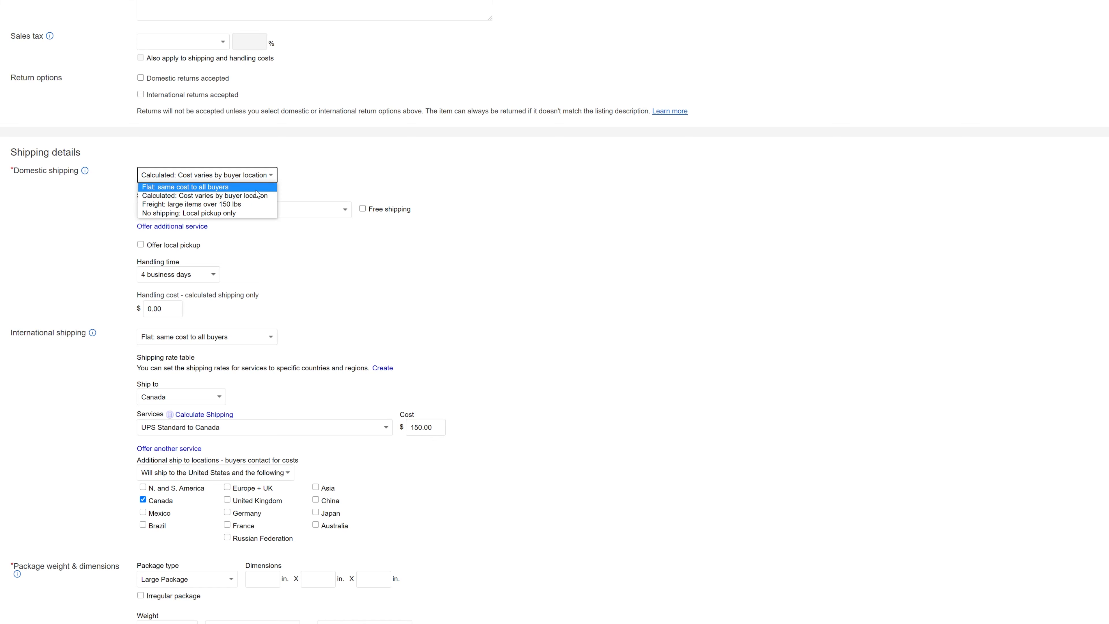
left_click(257, 190)
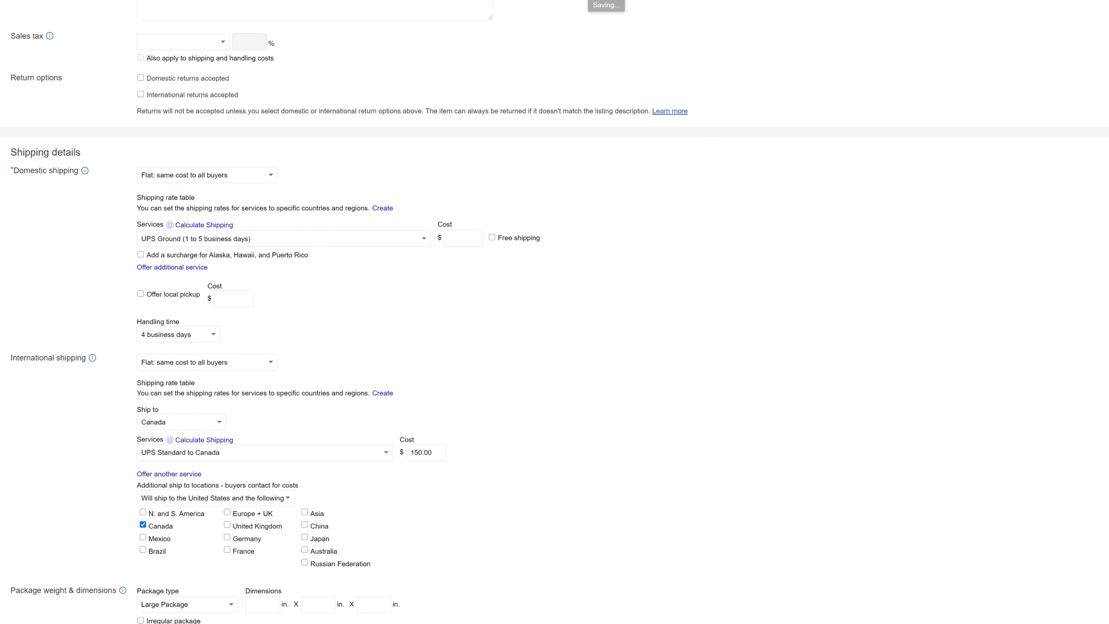
left_click(464, 243)
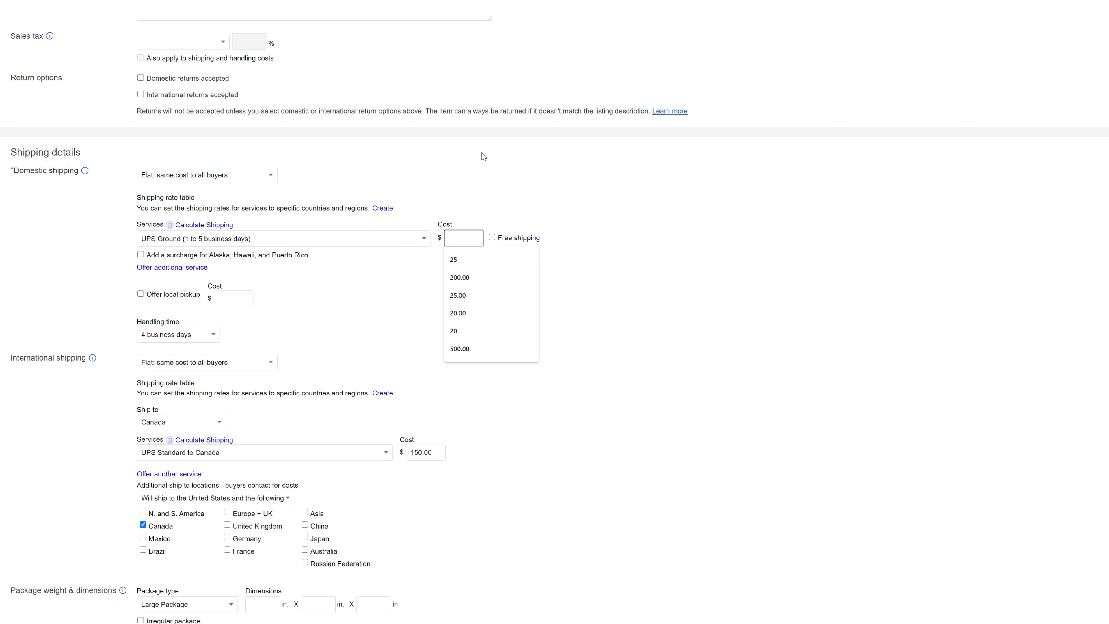
type("35")
left_click(618, 199)
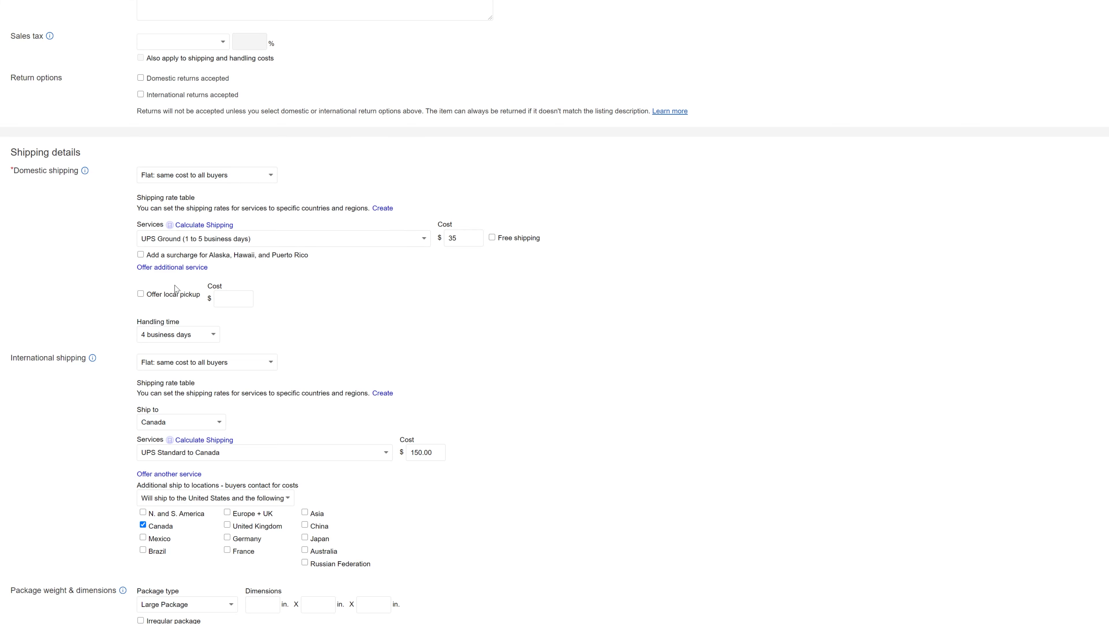
Look over the handling time choices and the international shipping service and cost for Canada, leaving them as they are.
left_click(176, 335)
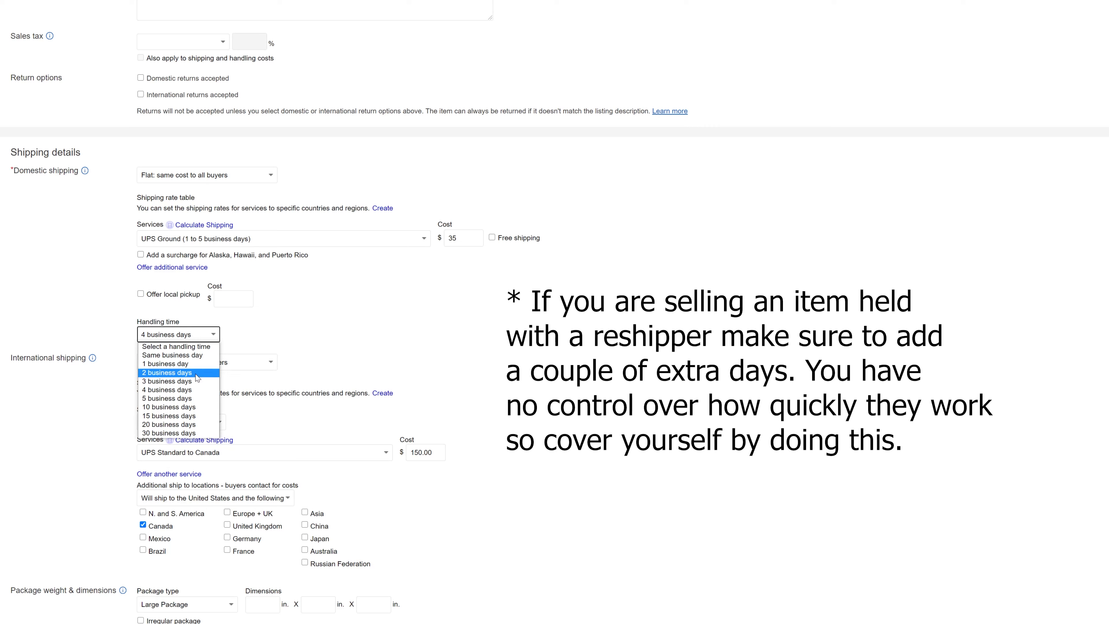
left_click(334, 336)
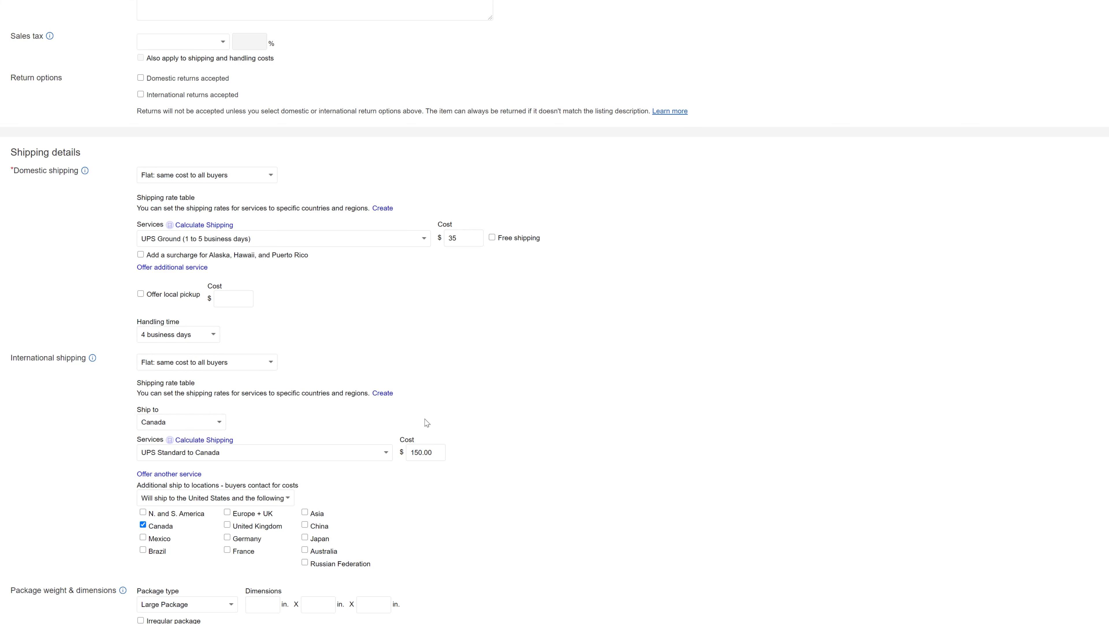
left_click(255, 452)
left_click(302, 420)
left_click_drag(434, 452, 392, 451)
Set the package dimensions to 16 x 6 x 11 in. and the custom weight to 3.3 lbs.
scroll(437, 441, "down", 3)
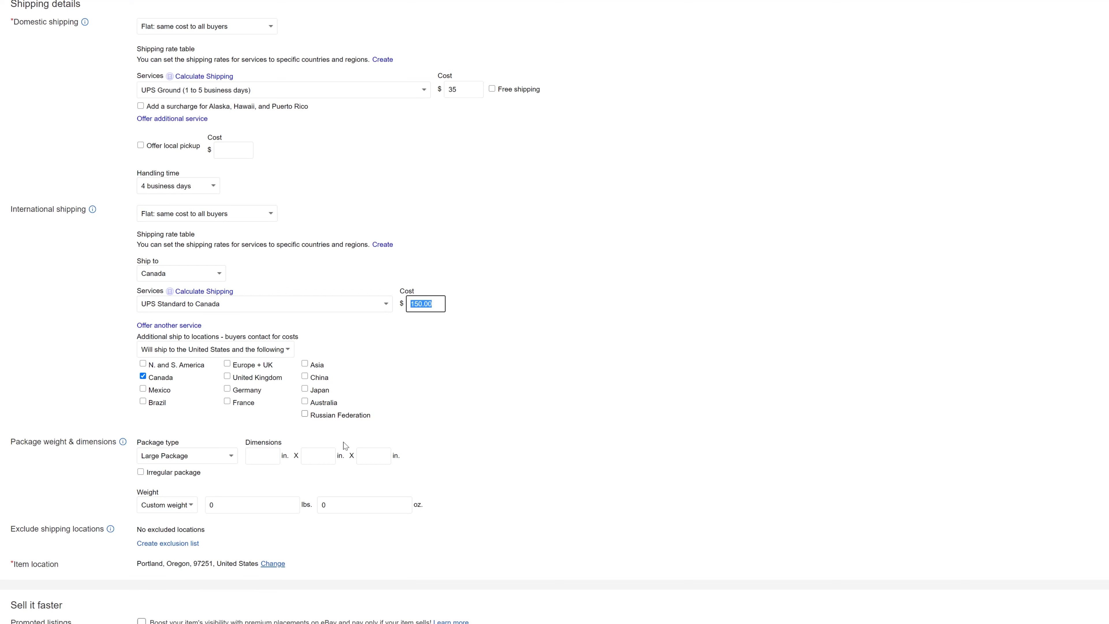
left_click(267, 455)
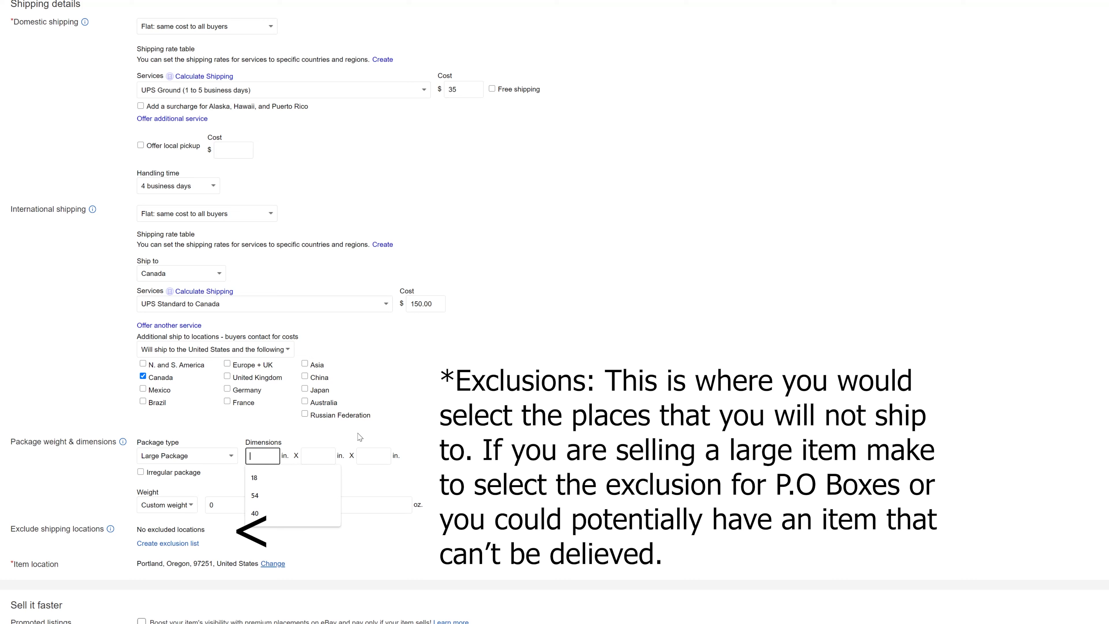
type("16")
key("Tab")
type("6")
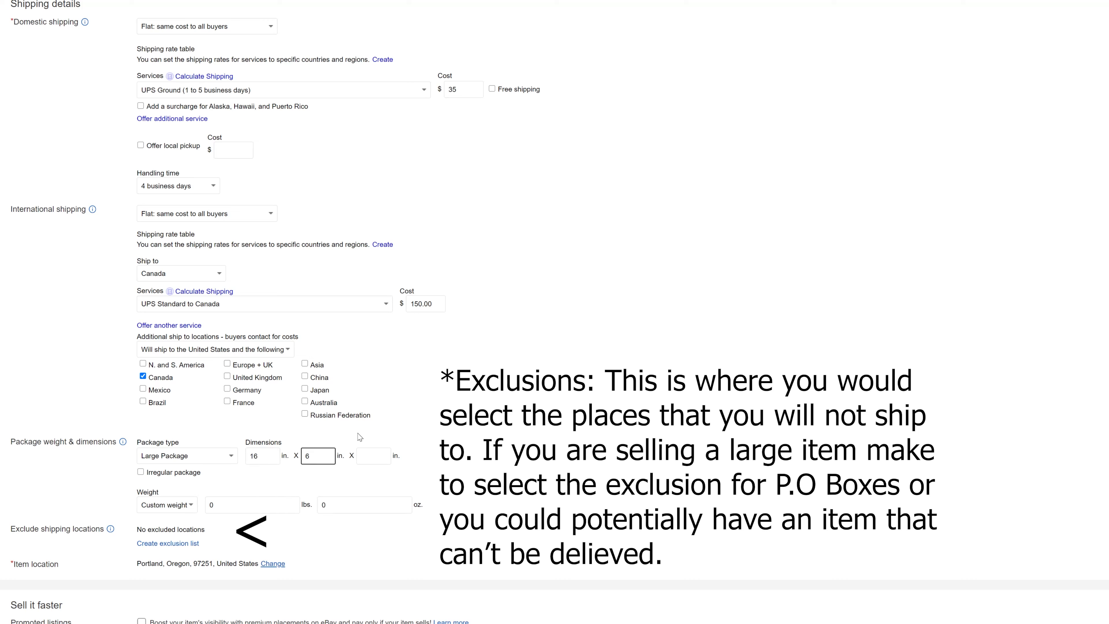
key("Tab")
type("11")
key("Tab")
type("3.3")
left_click(525, 468)
Check the excluded shipping locations and the item location in the shipping details.
scroll(283, 414, "down", 4)
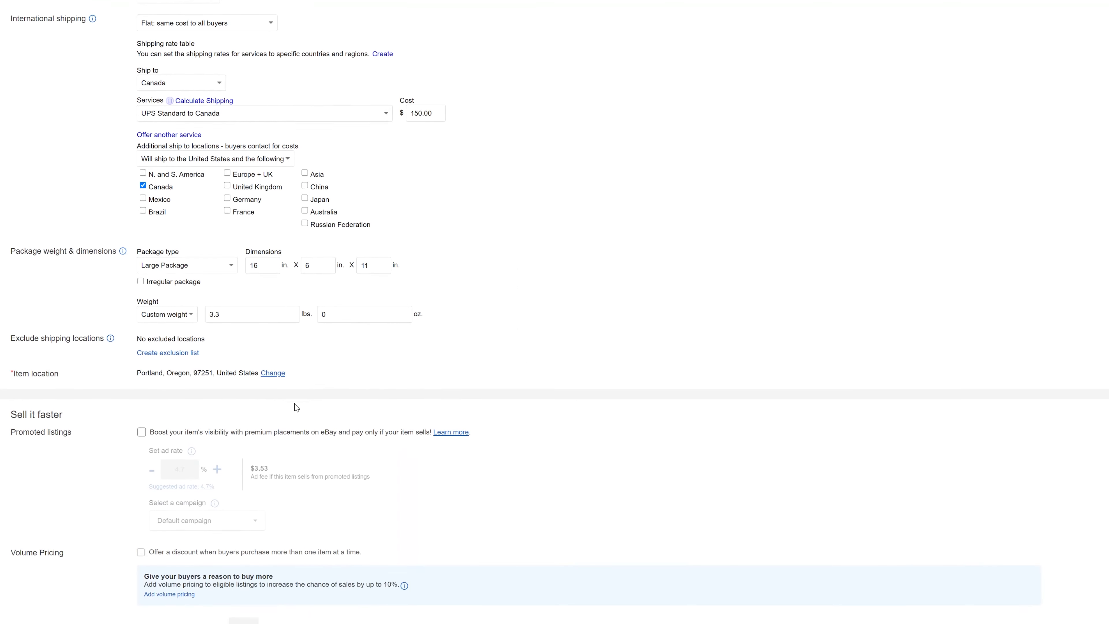
scroll(283, 414, "down", 1)
scroll(213, 322, "down", 3)
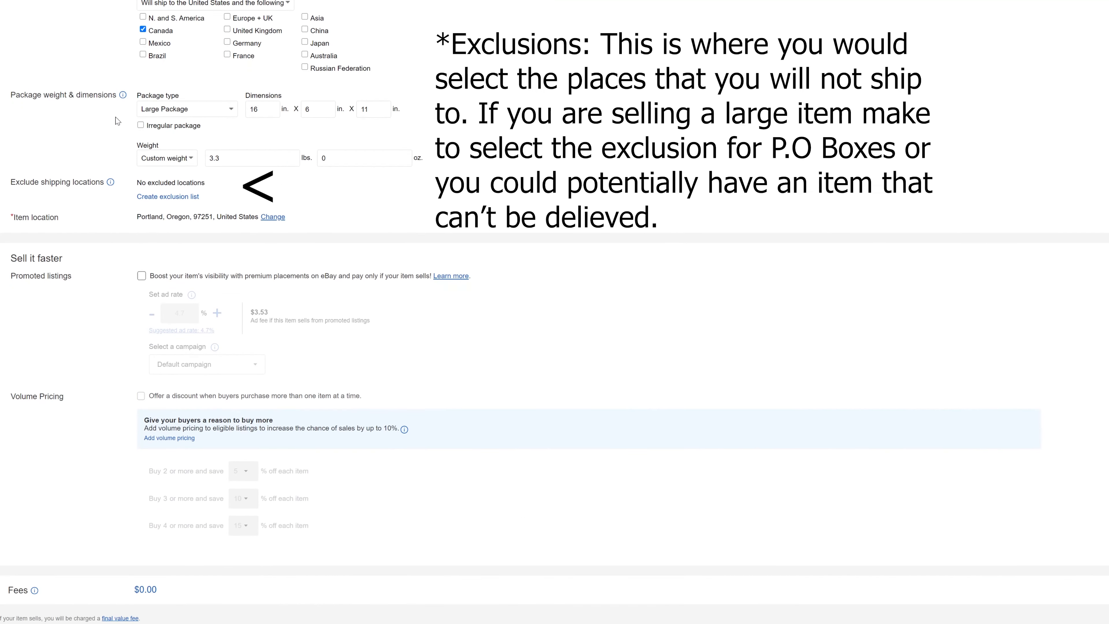
scroll(327, 146, "down", 1)
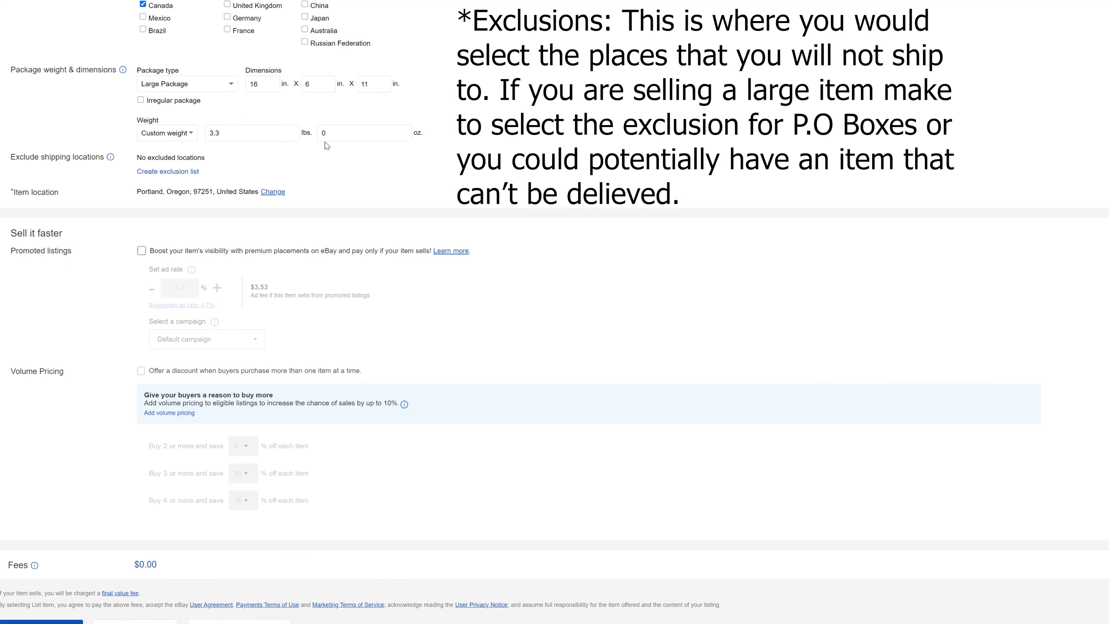
scroll(326, 146, "down", 1)
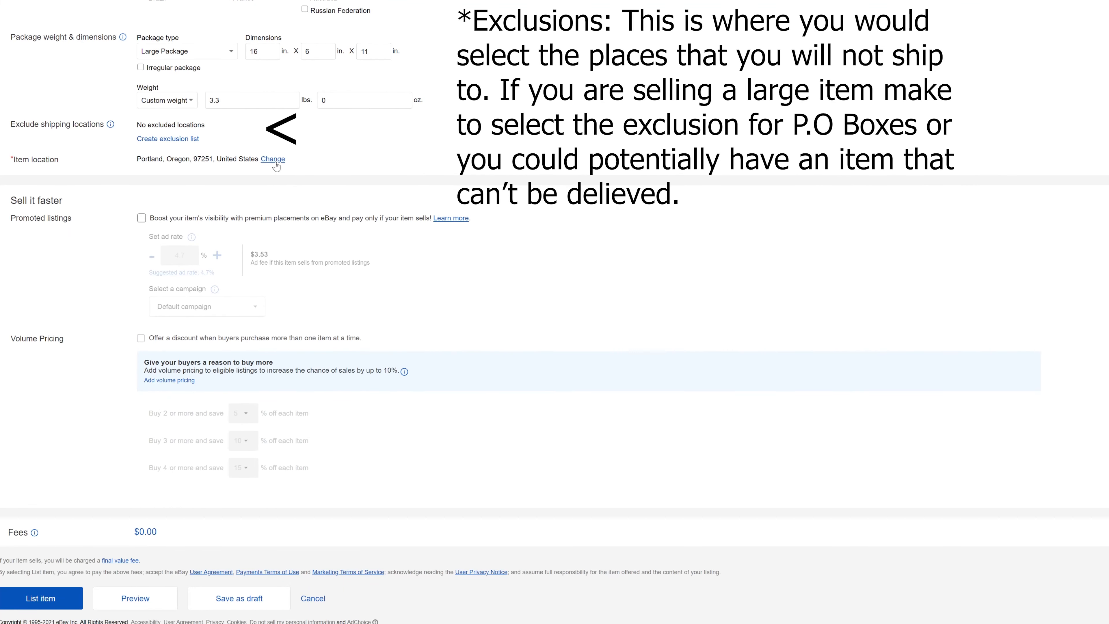
left_click_drag(353, 169, 135, 168)
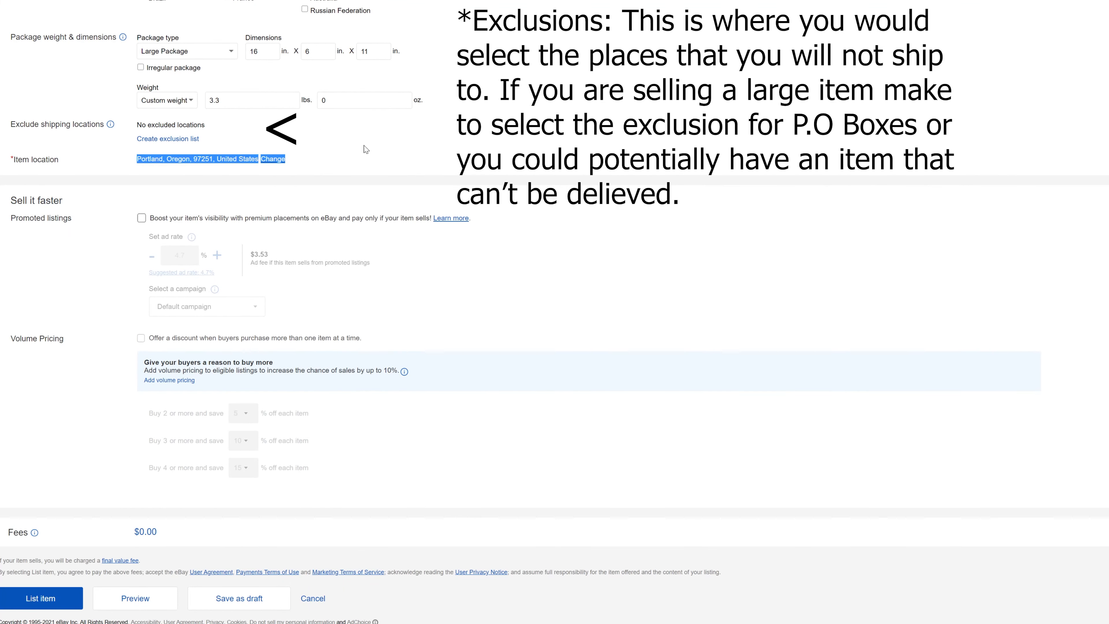
left_click(570, 160)
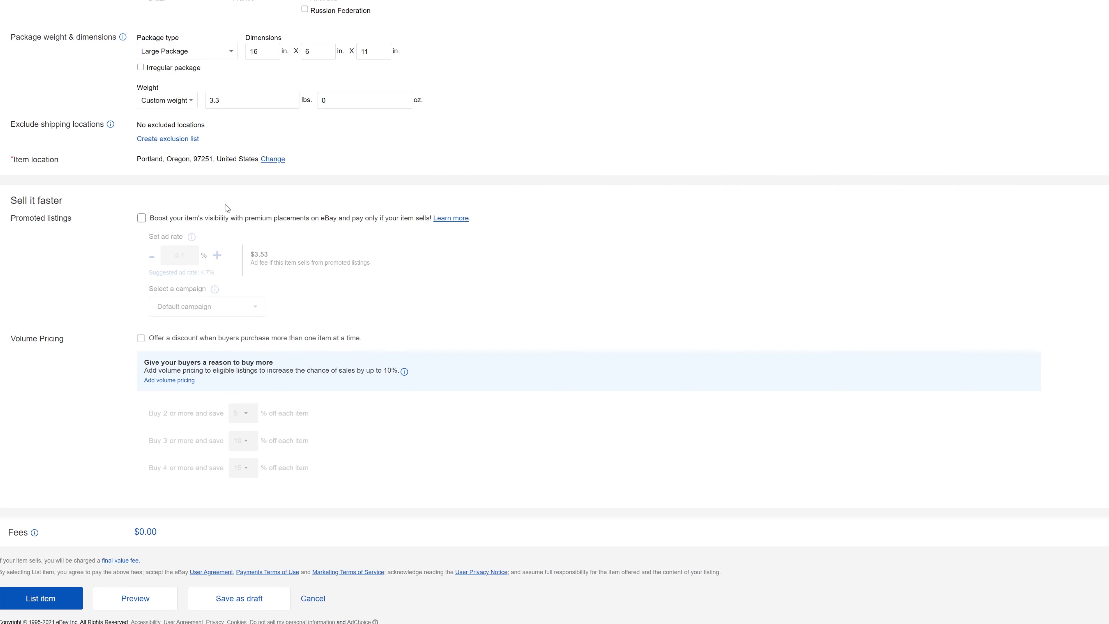
Turn on the promoted listing boost with the suggested ad rate of 4.7%.
left_click(187, 218)
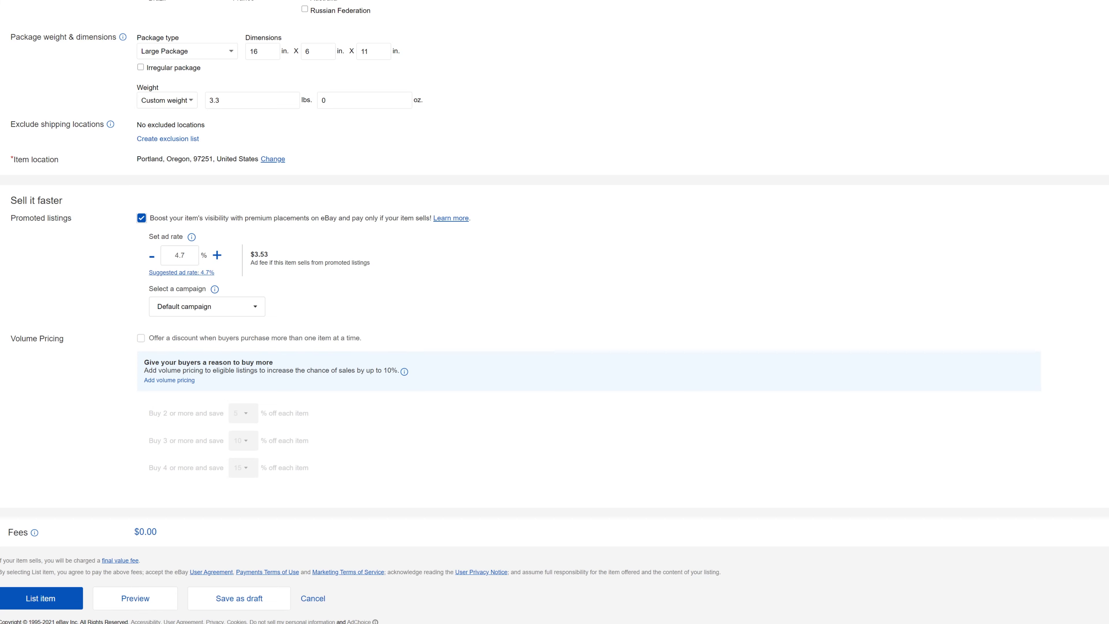
left_click(196, 273)
left_click(197, 277)
left_click(202, 272)
left_click(170, 256)
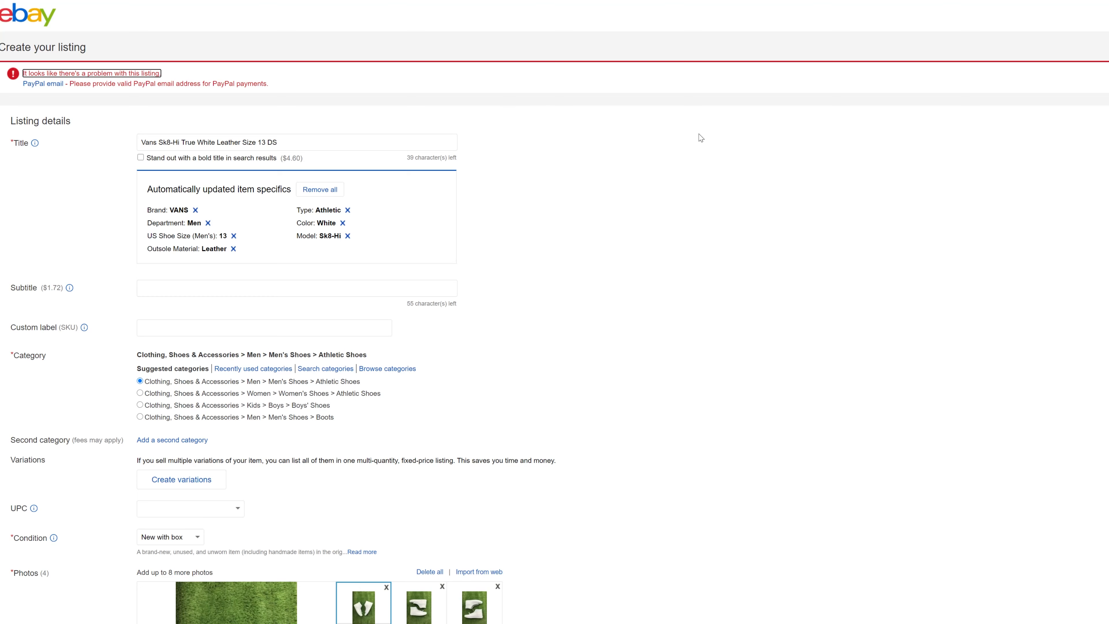
Go back through the listing's photos, item specifics, description and selling details to find the PayPal email field.
scroll(700, 138, "down", 3)
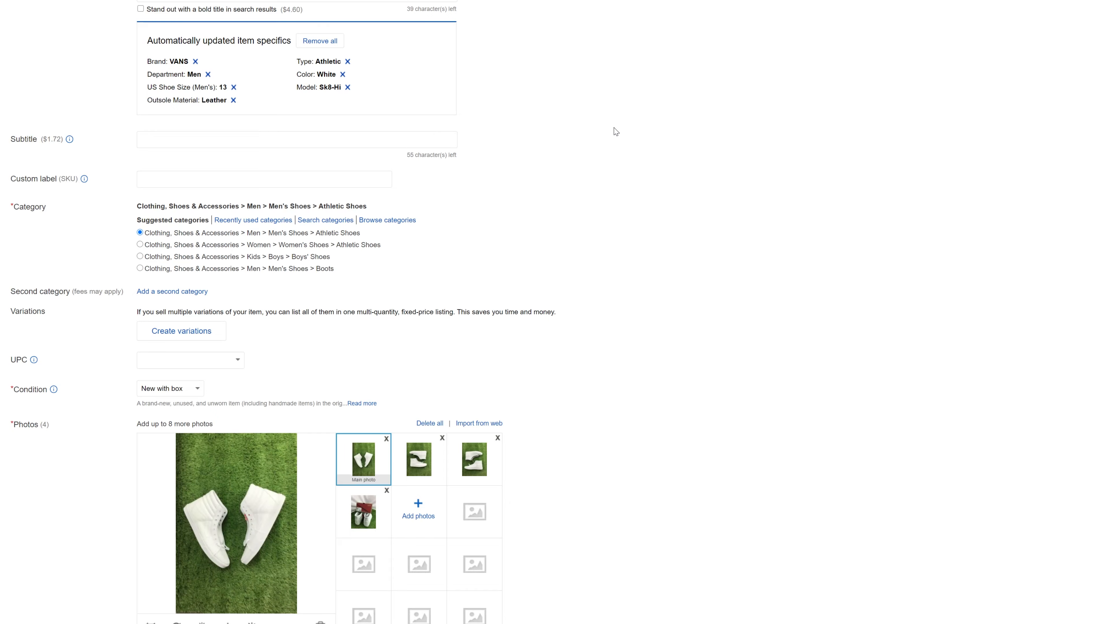
scroll(615, 131, "down", 15)
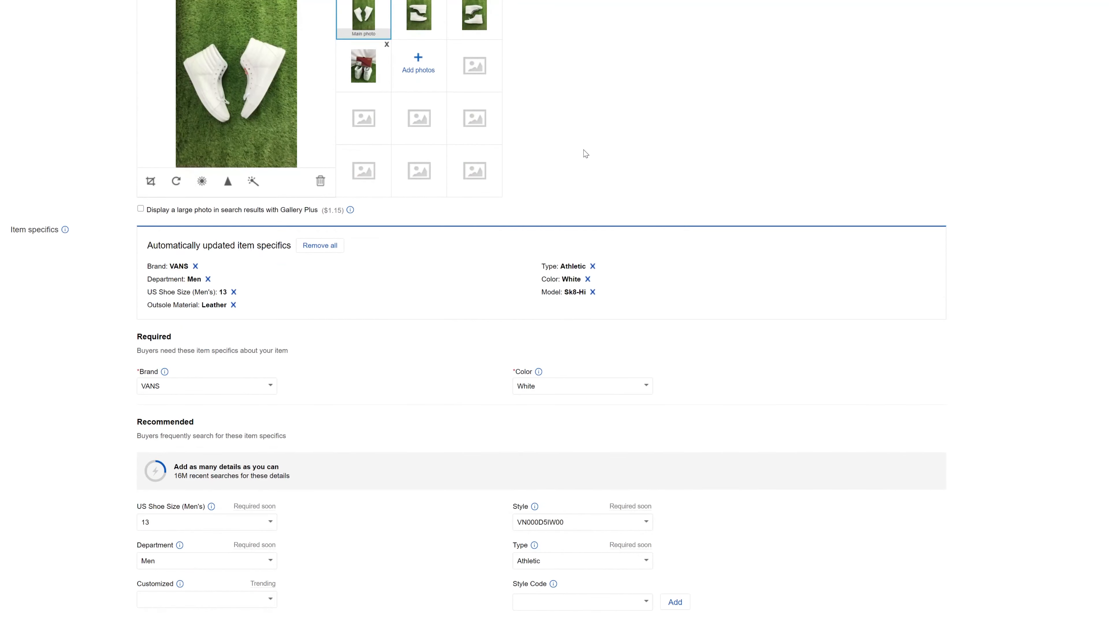
scroll(586, 151, "down", 10)
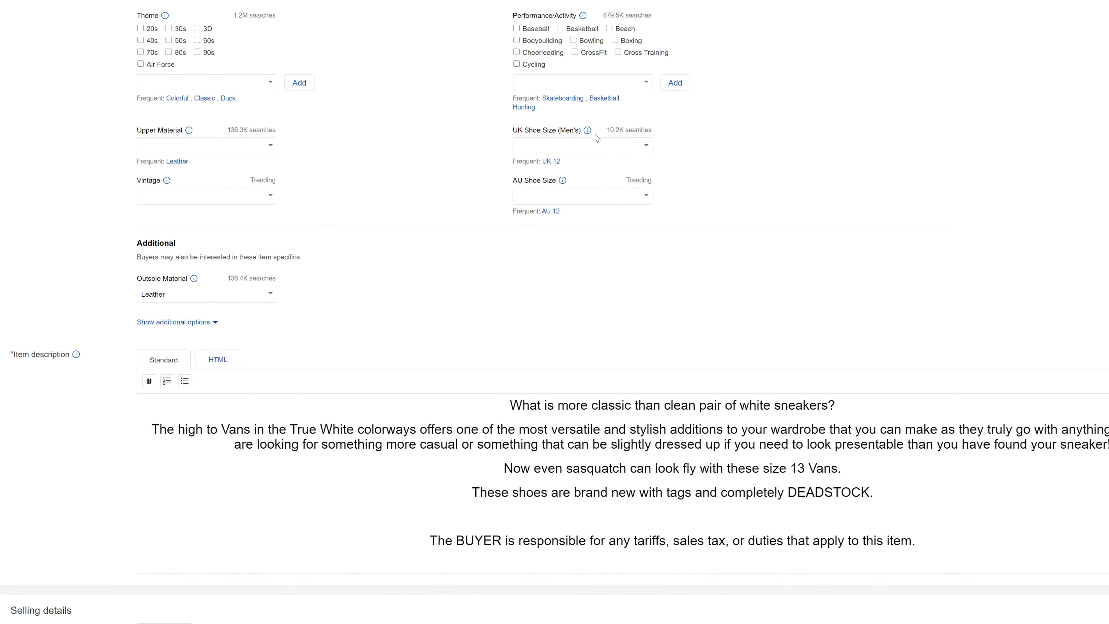
scroll(594, 135, "down", 5)
scroll(622, 283, "down", 1)
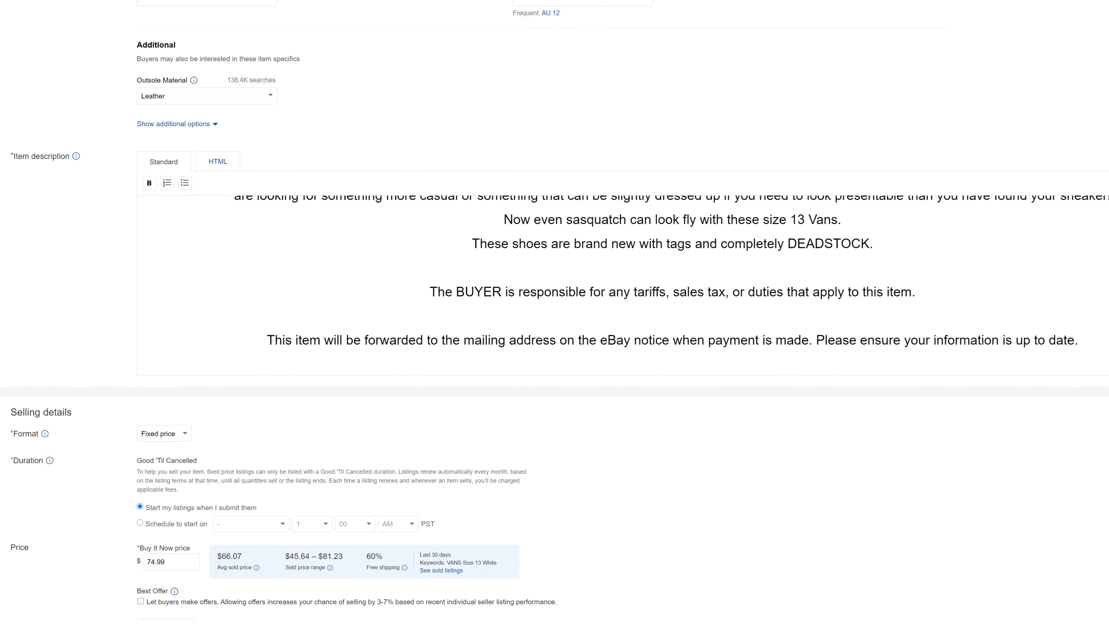
scroll(622, 283, "up", 1)
scroll(622, 284, "down", 4)
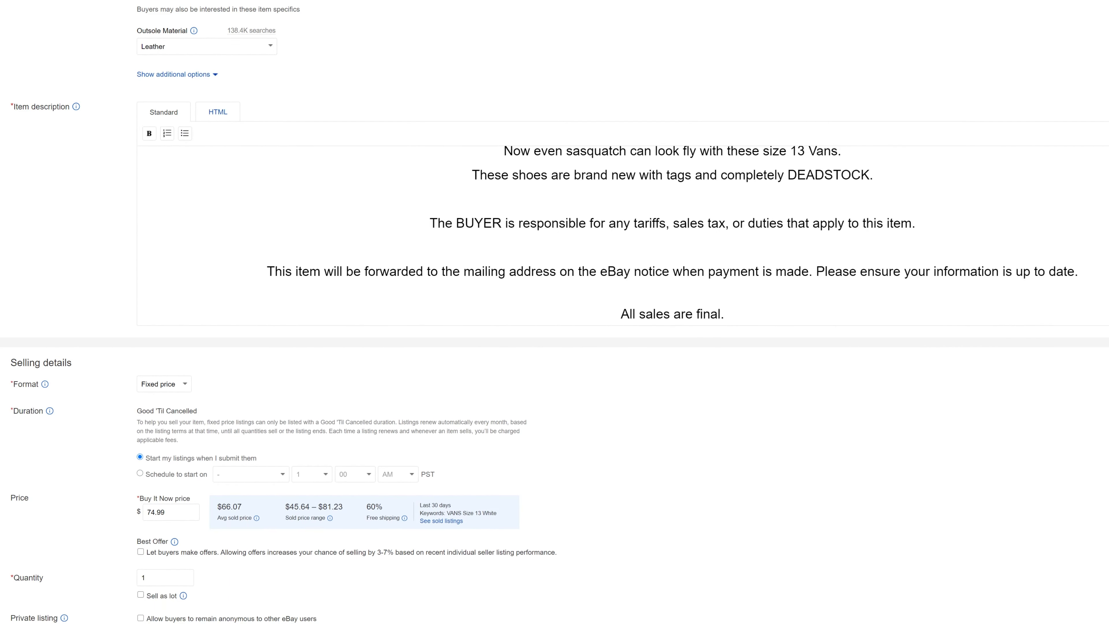